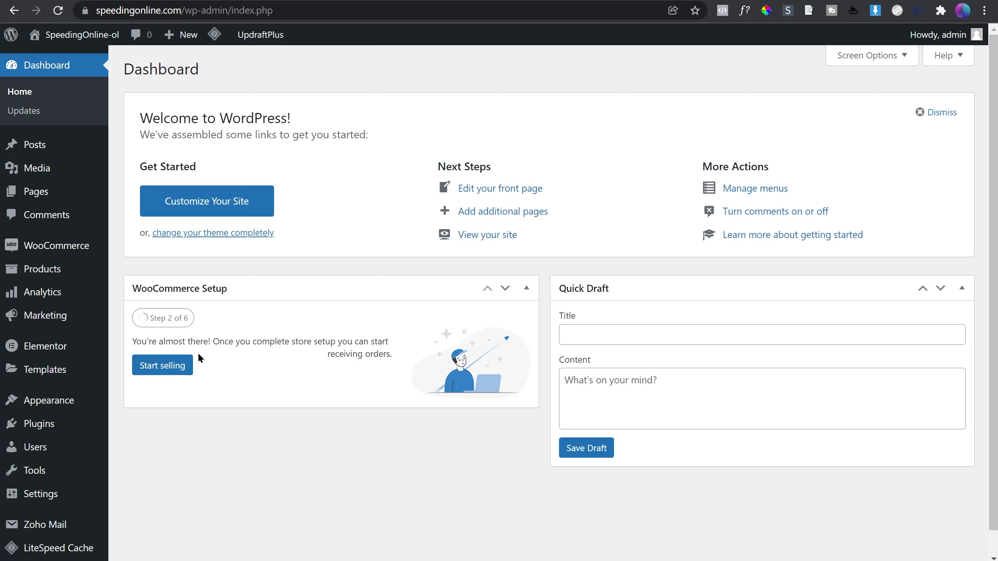
- Create a new popup template named "Cookie Notice" and dismiss the template library to start from a blank popup
{"action": "mouse_move", "coordinate": [72, 377]}
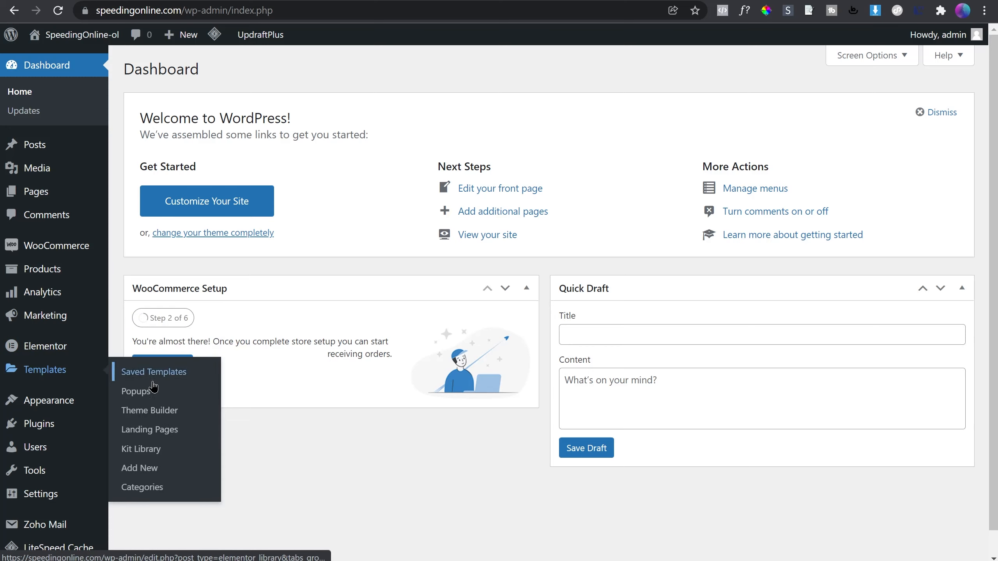
{"action": "left_click", "coordinate": [162, 393]}
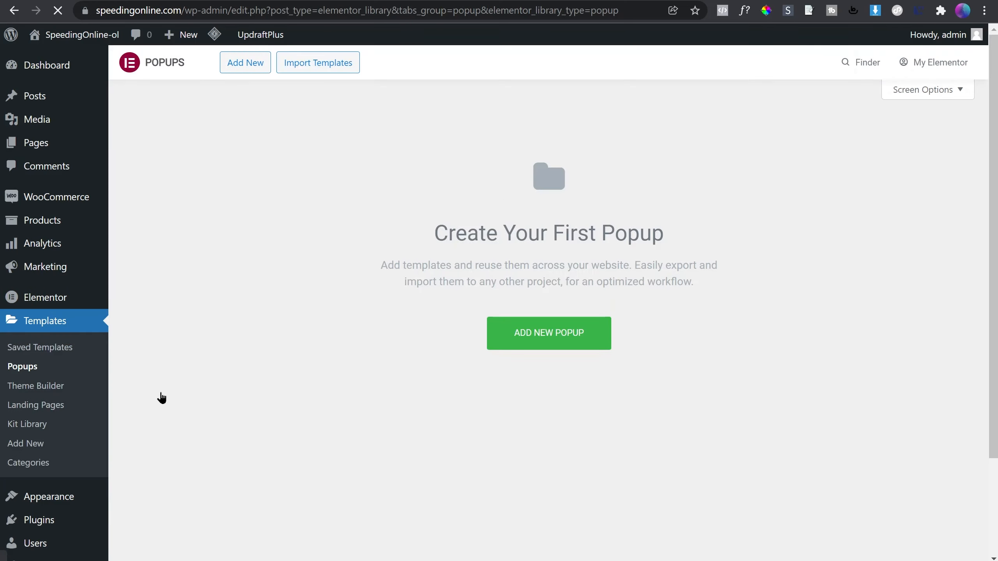
{"action": "left_click", "coordinate": [501, 348]}
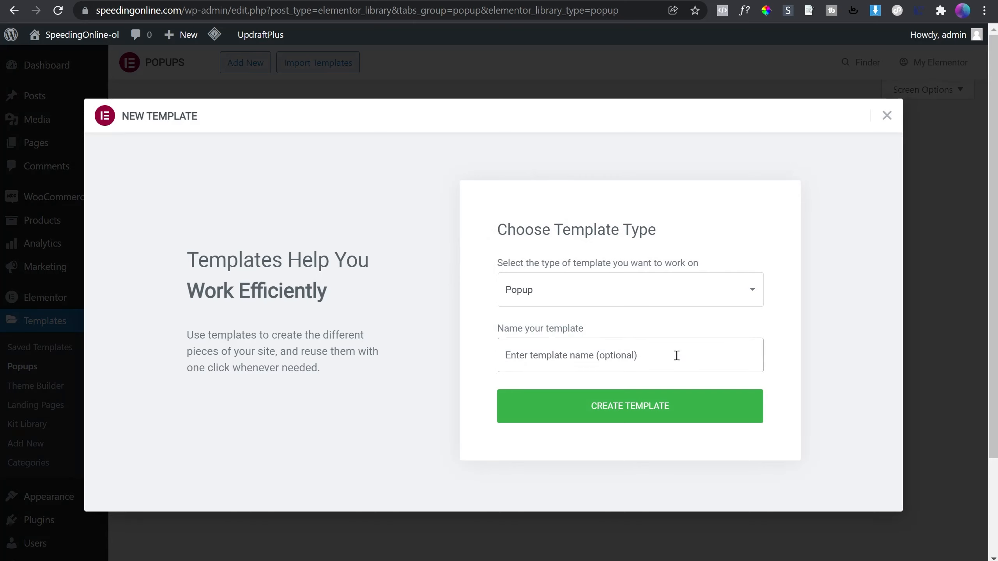
{"action": "type", "text": "Cookie Notice"}
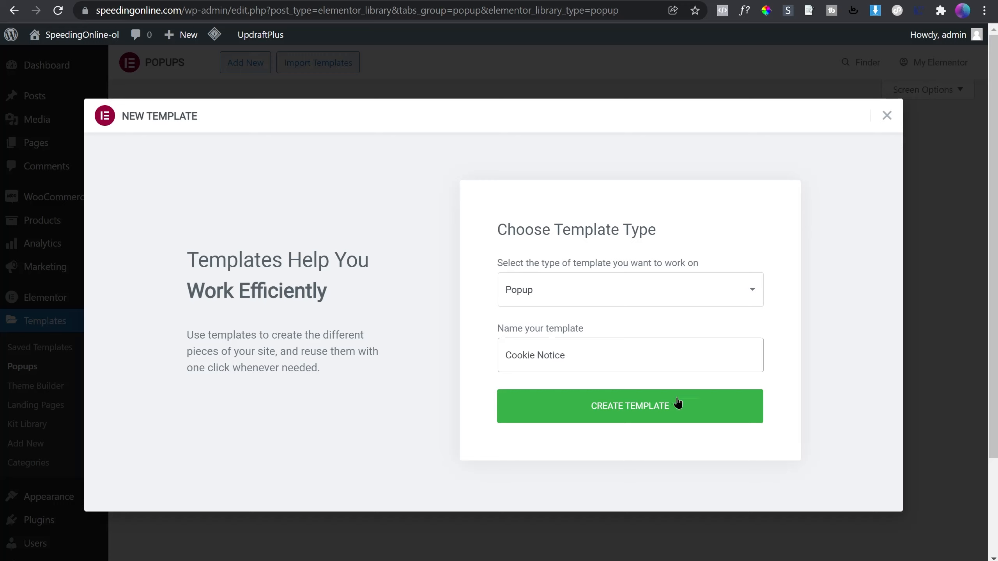
{"action": "left_click", "coordinate": [677, 403]}
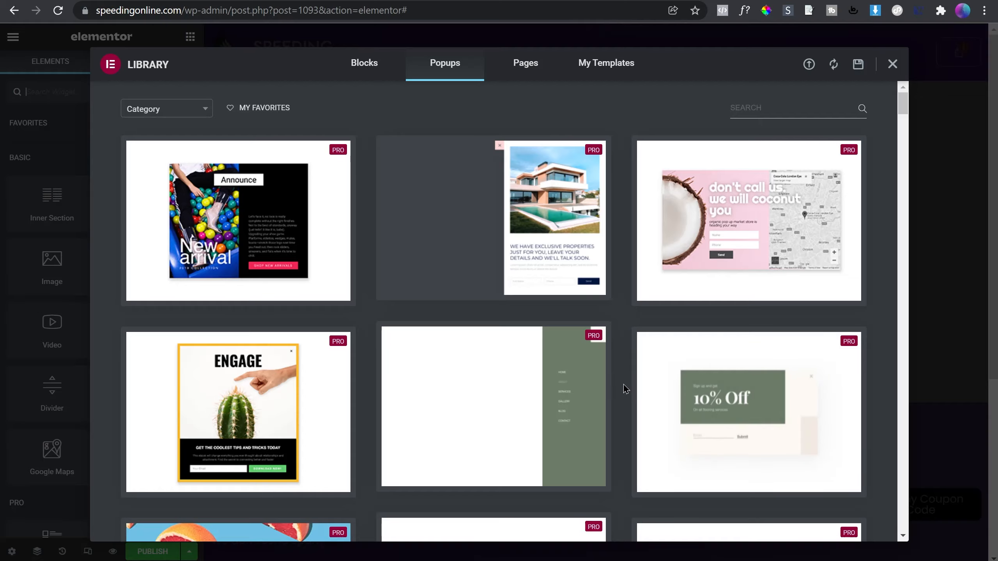
{"action": "left_click", "coordinate": [894, 70]}
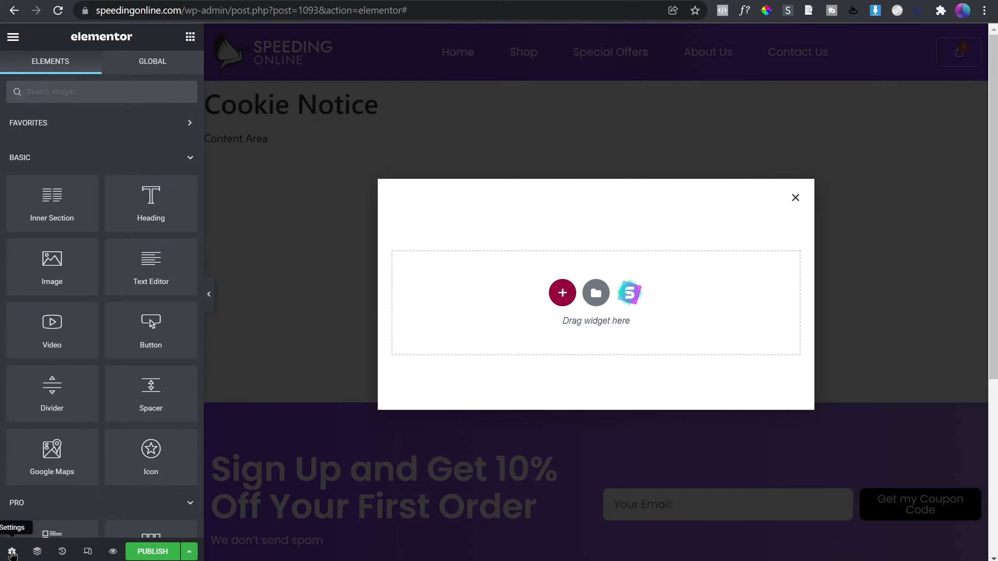
- In the popup's layout settings, set the width to 100 VW and the vertical position to Bottom
{"action": "left_click", "coordinate": [12, 551]}
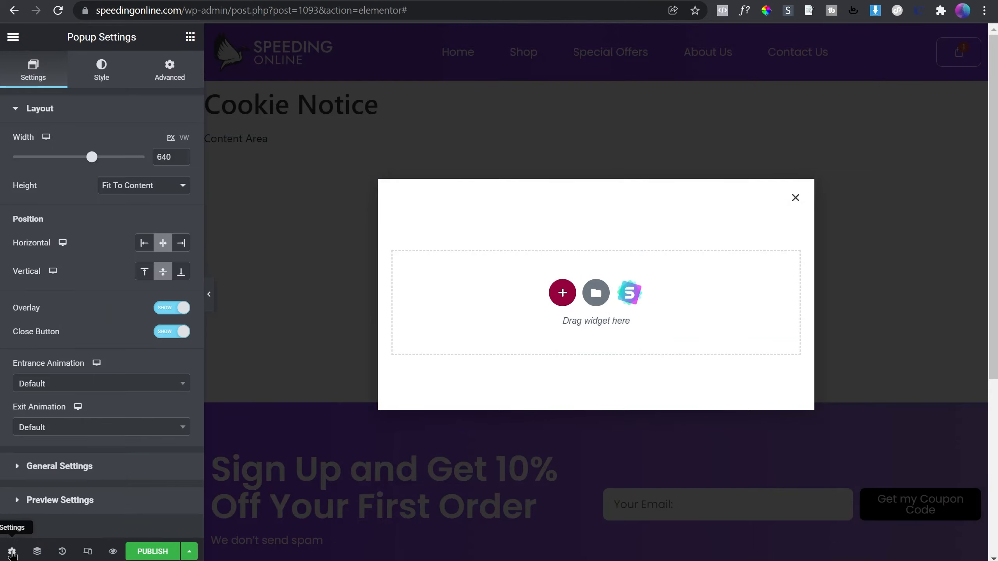
{"action": "left_click", "coordinate": [185, 137]}
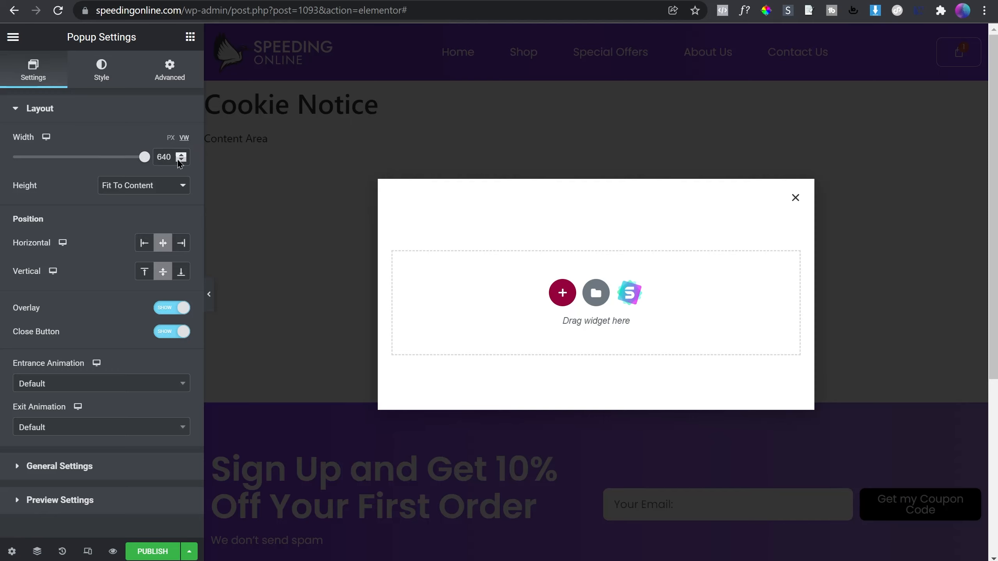
{"action": "type", "text": "100"}
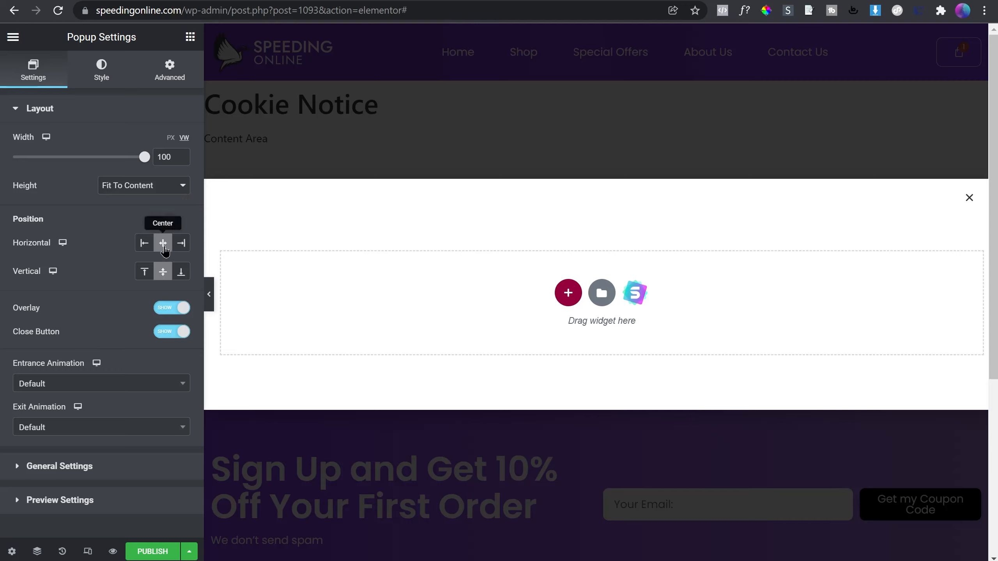
{"action": "left_click", "coordinate": [181, 274]}
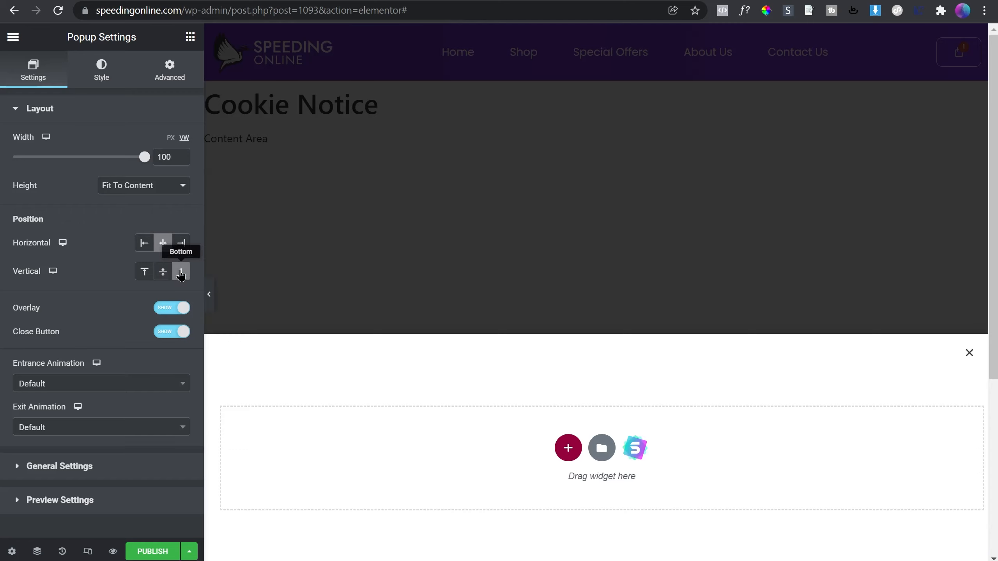
- Try hiding the popup's overlay and its close button, restoring each one
{"action": "left_click", "coordinate": [180, 309]}
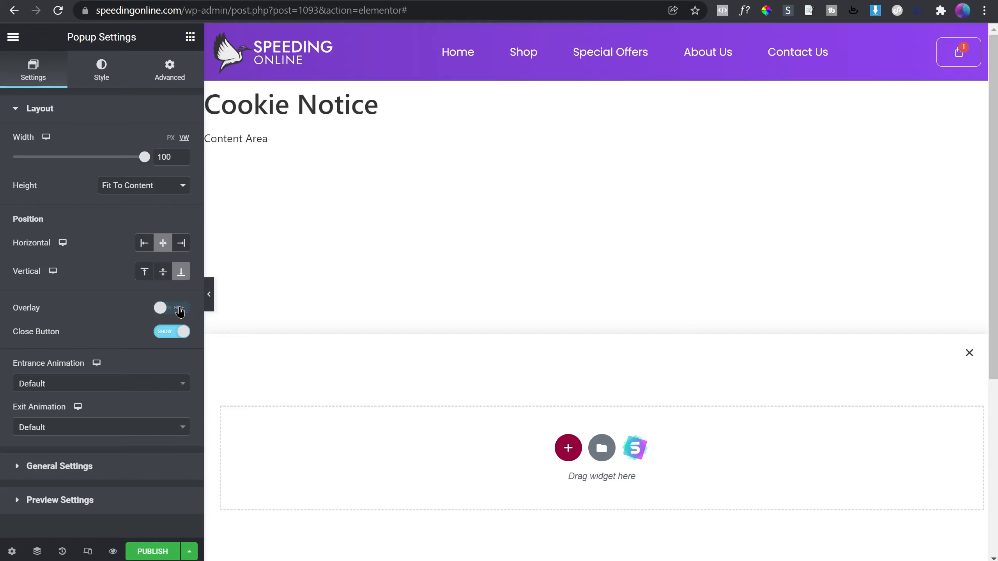
{"action": "left_click", "coordinate": [181, 309]}
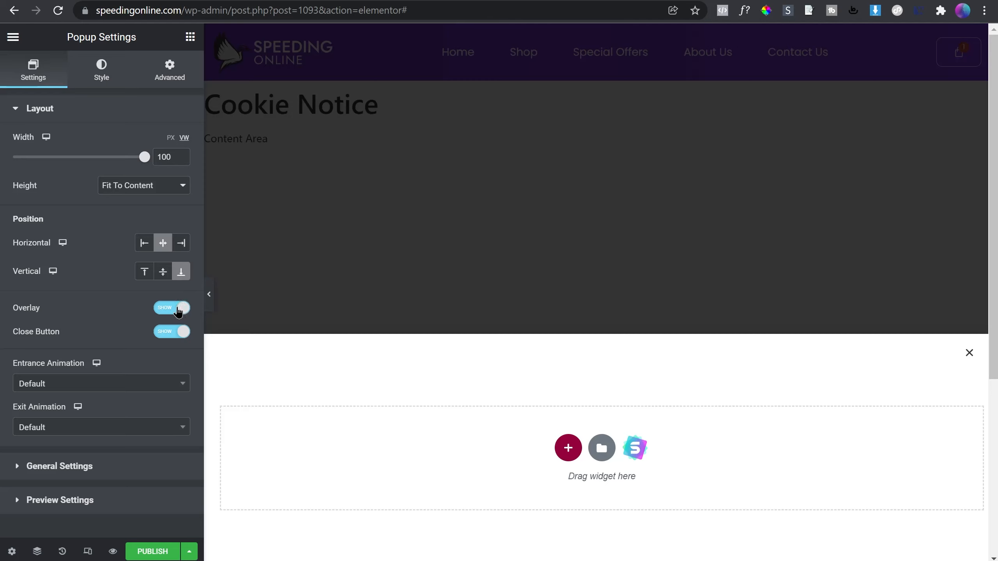
{"action": "left_click", "coordinate": [168, 331]}
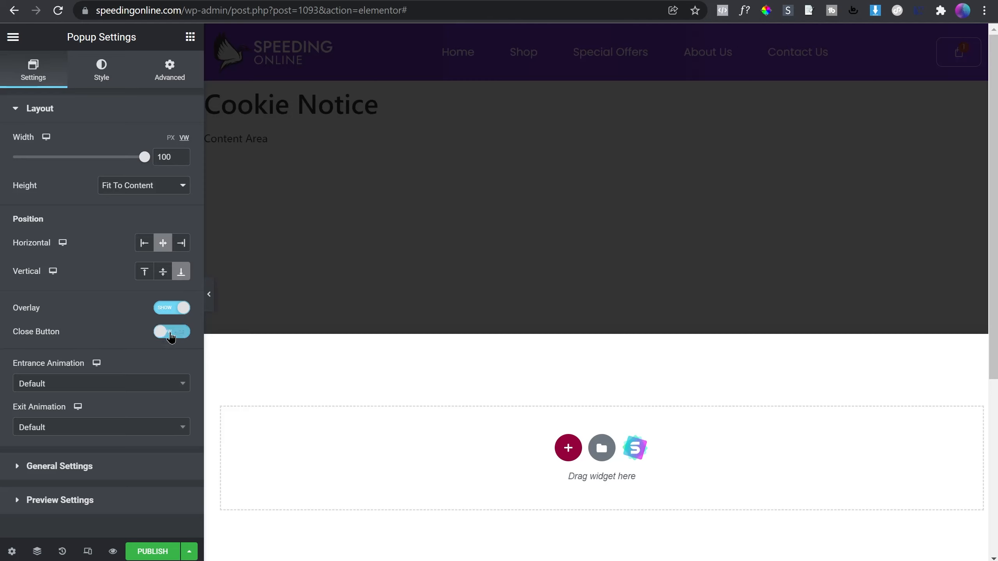
{"action": "left_click", "coordinate": [181, 338]}
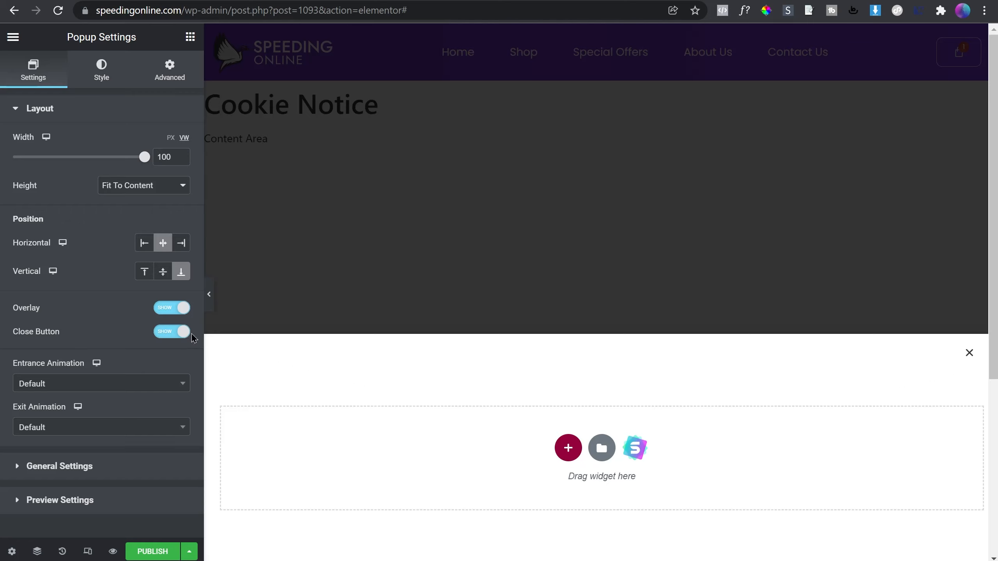
- Set the popup's entrance animation to Fade In and its exit animation to Fade Out
{"action": "left_click", "coordinate": [165, 385]}
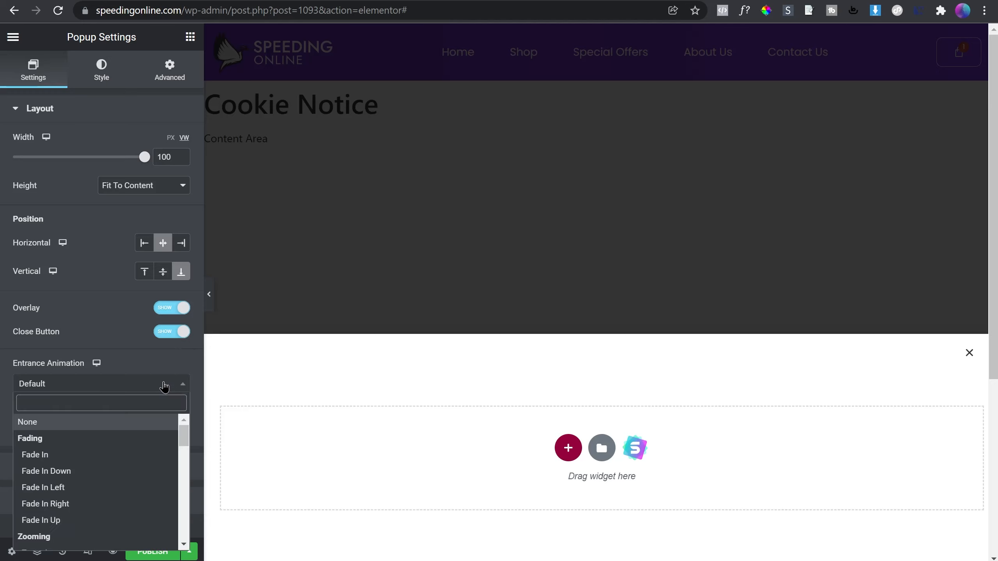
{"action": "left_click", "coordinate": [135, 455]}
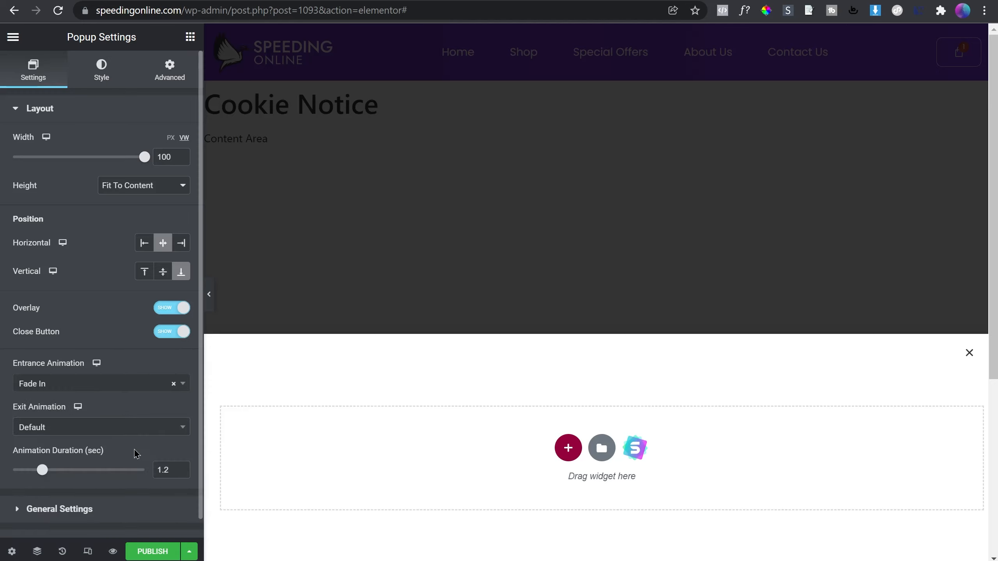
{"action": "left_click", "coordinate": [137, 433]}
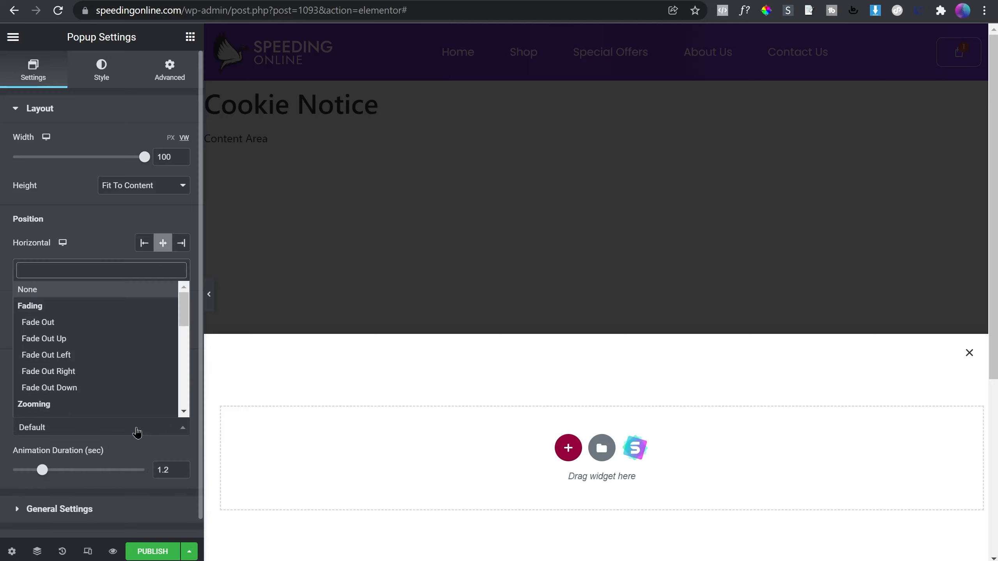
{"action": "left_click", "coordinate": [104, 326]}
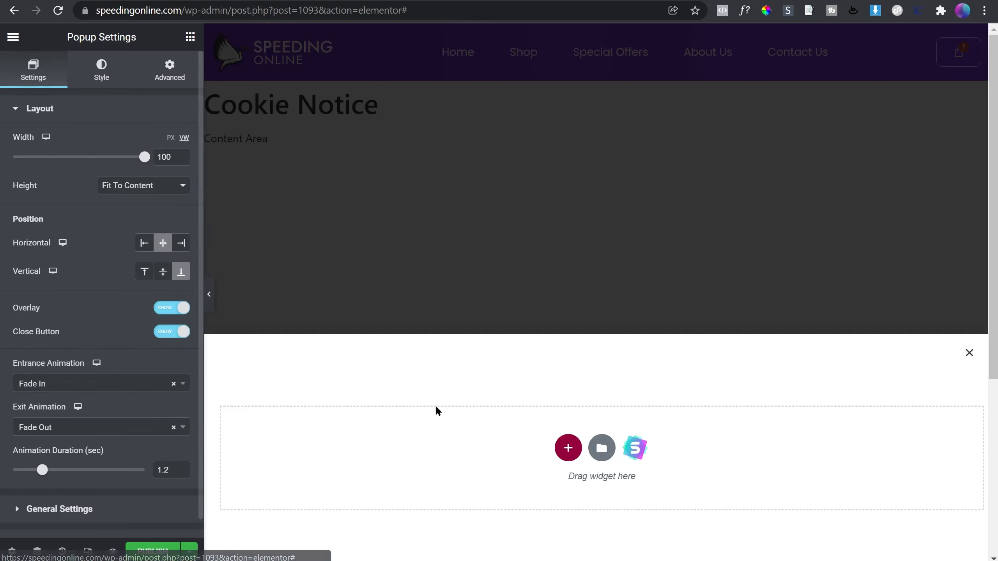
- Add a single-column section to the popup and place a Lottie widget in it
{"action": "left_click", "coordinate": [568, 448]}
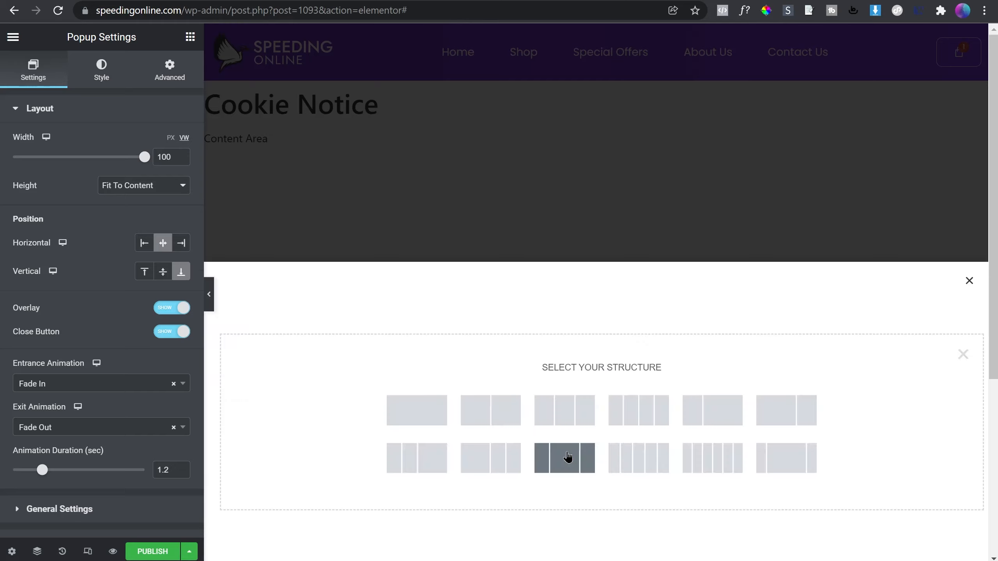
{"action": "left_click", "coordinate": [416, 416]}
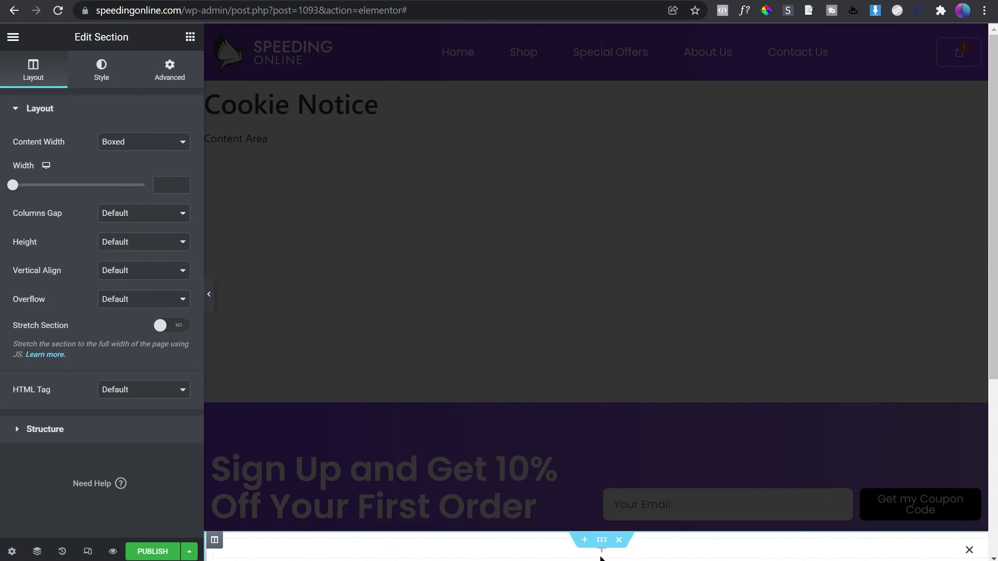
{"action": "left_click", "coordinate": [191, 39]}
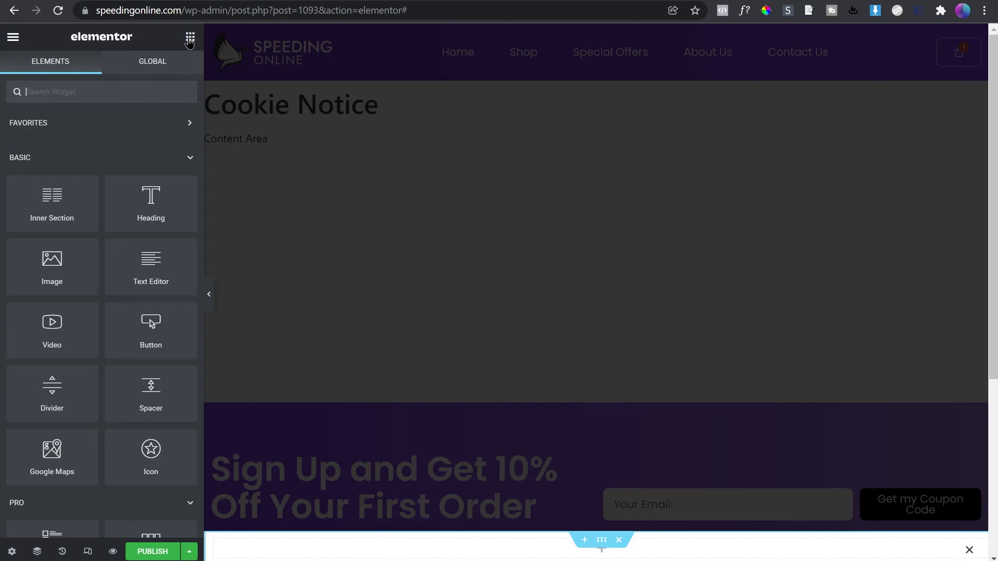
{"action": "type", "text": "lottie"}
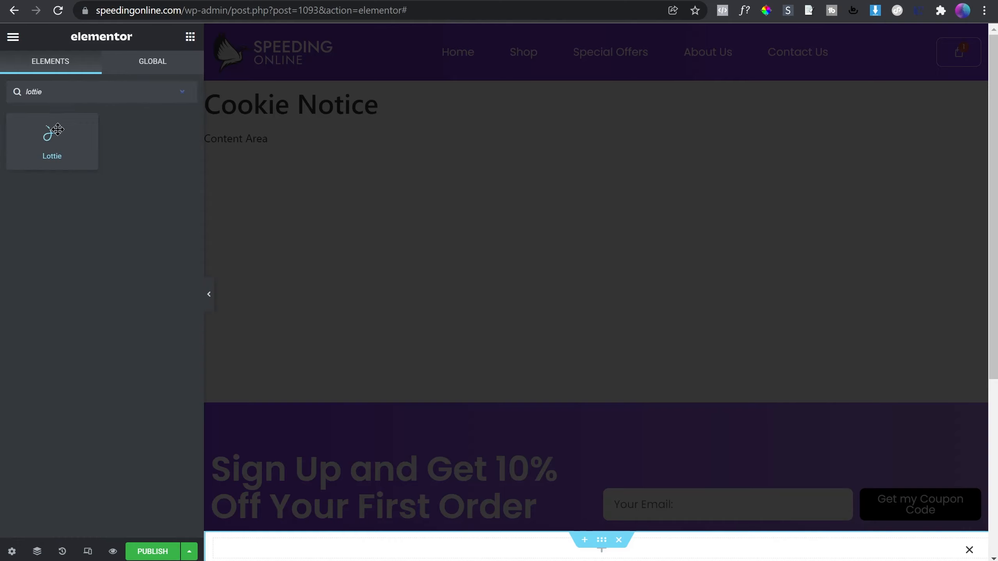
{"action": "left_click_drag", "start_coordinate": [53, 133], "coordinate": [570, 555]}
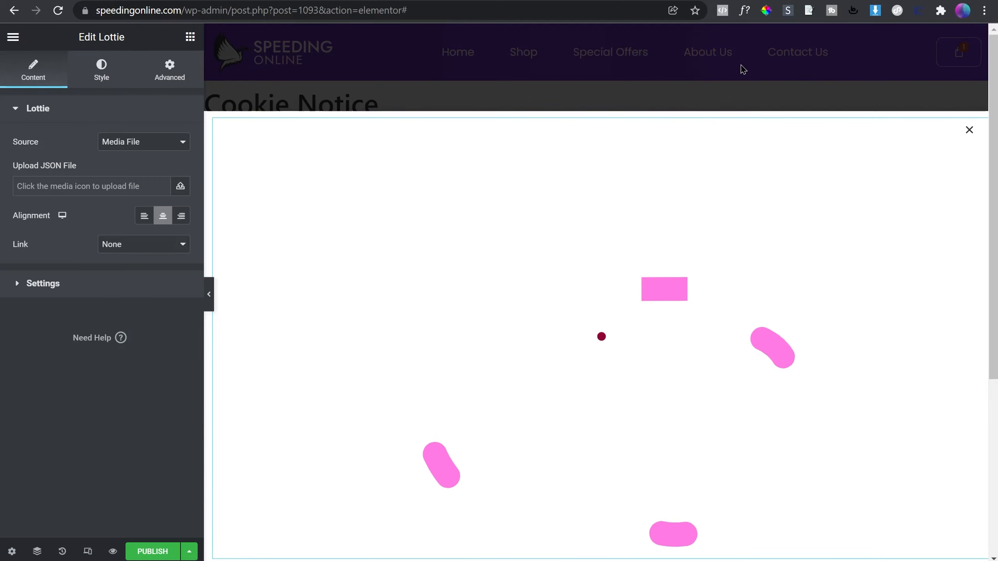
- Switch to the LottieFiles cookie search page and copy the Lottie Animation URL of the "cookie policy" animation
{"action": "left_click", "coordinate": [795, 0]}
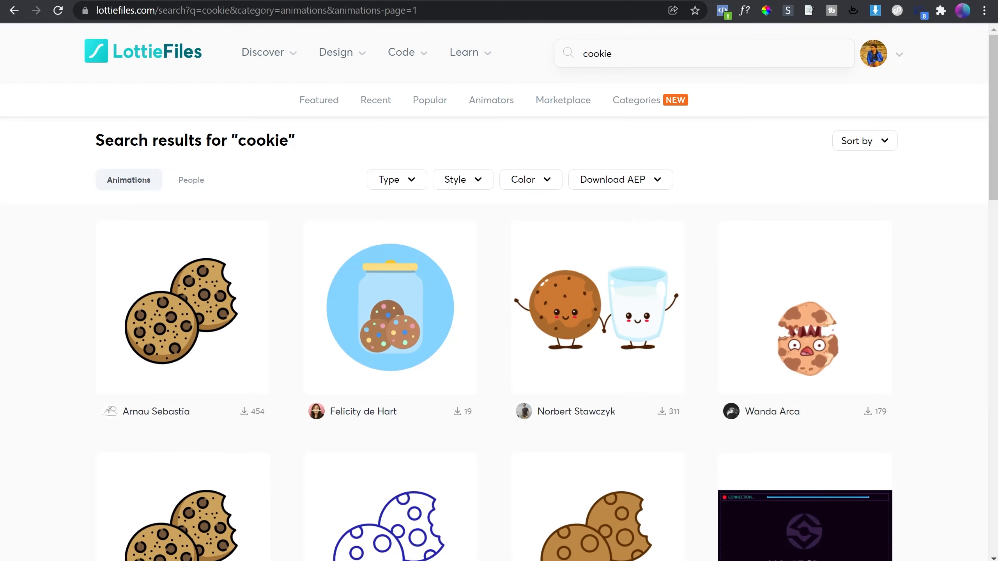
{"action": "left_click", "coordinate": [203, 317]}
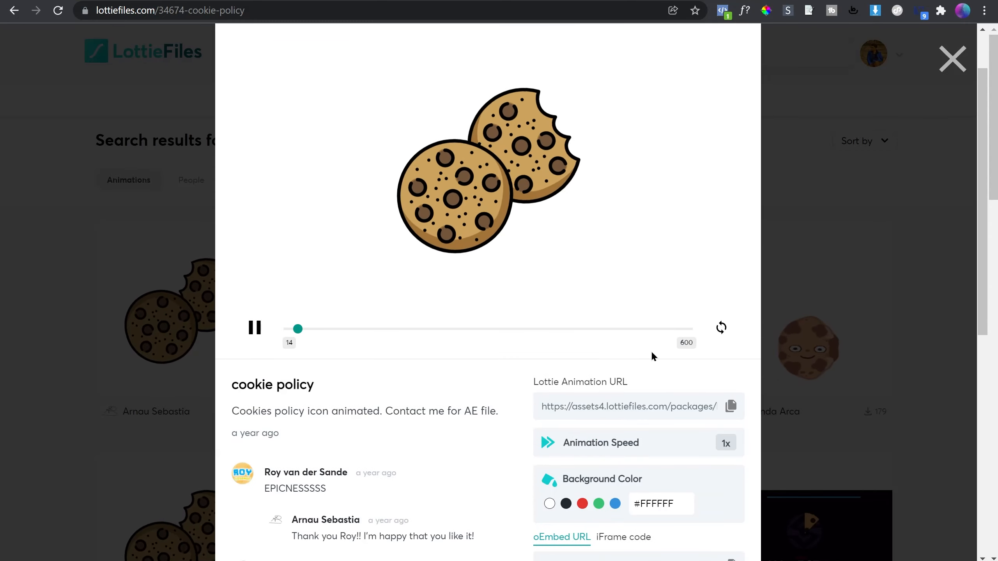
{"action": "left_click", "coordinate": [731, 406]}
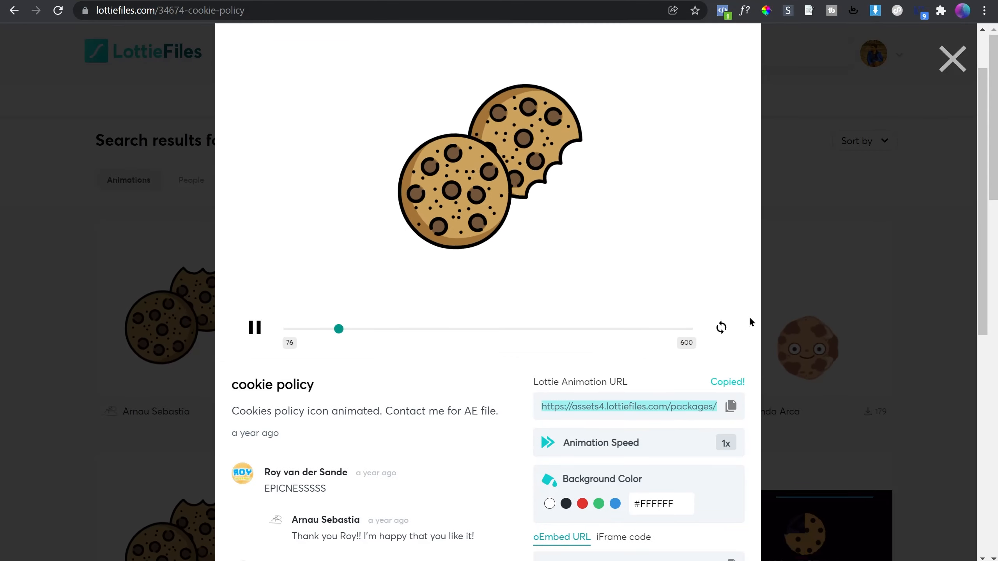
{"action": "scroll", "coordinate": [748, 316], "scroll_direction": "up", "scroll_amount": 2}
- Back in the Elementor editor, set the Lottie widget's source to External URL and paste the copied animation link
{"action": "left_click", "coordinate": [727, 1]}
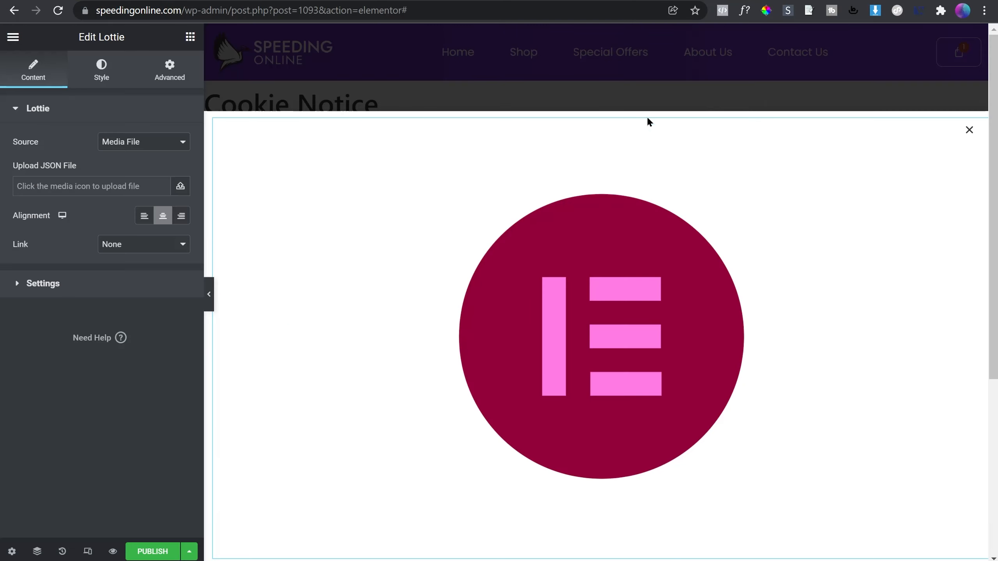
{"action": "left_click", "coordinate": [158, 149]}
{"action": "left_click", "coordinate": [152, 163]}
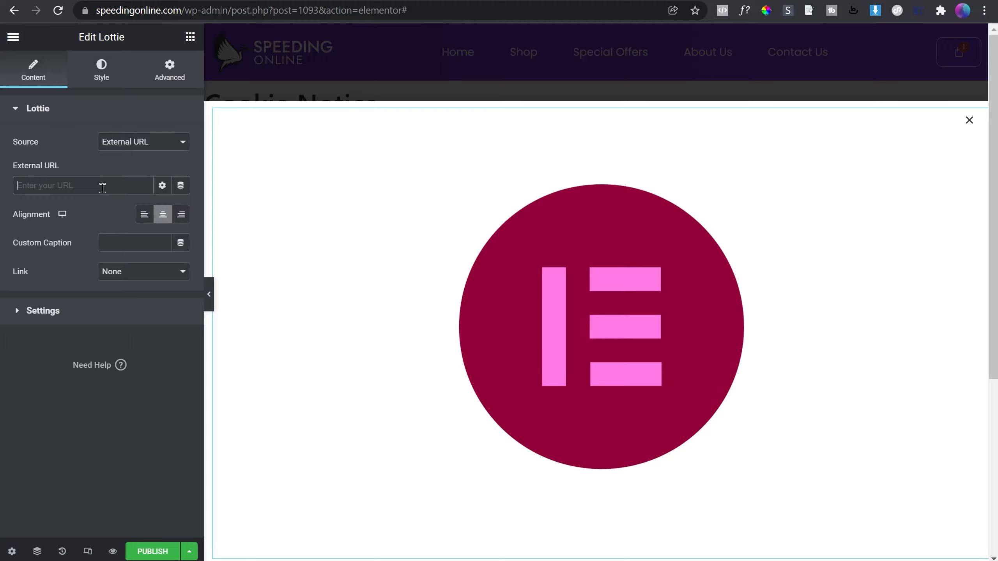
{"action": "left_click", "coordinate": [103, 188]}
{"action": "key", "text": "ctrl+v"}
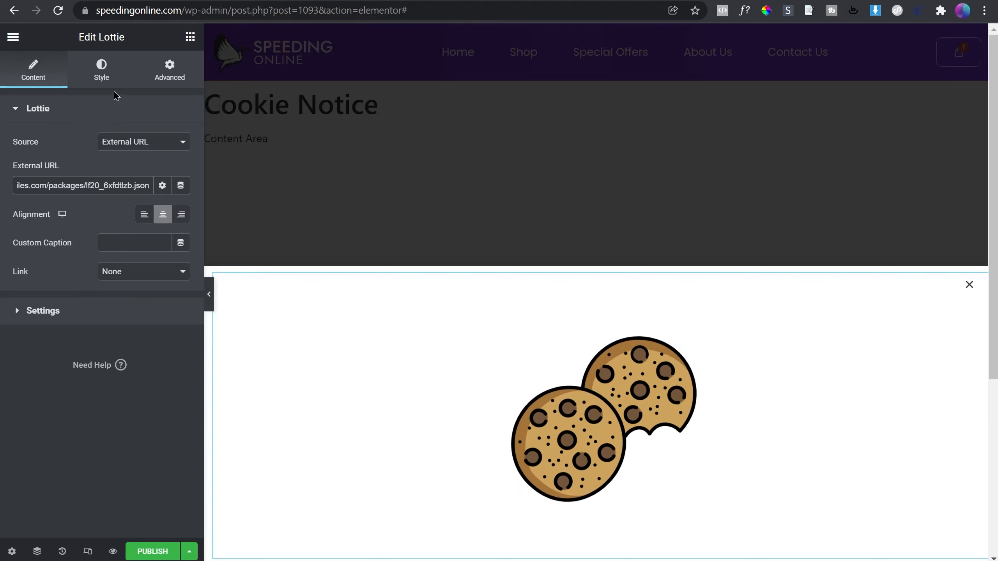
- Set the Lottie cookie animation's width to 120 px
{"action": "left_click", "coordinate": [106, 79]}
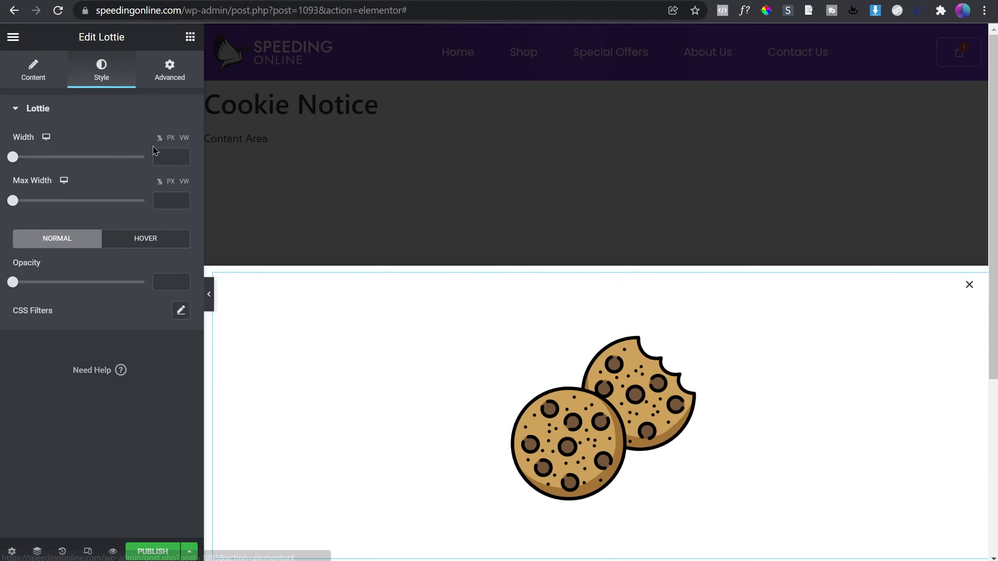
{"action": "left_click_drag", "start_coordinate": [171, 139], "coordinate": [169, 153]}
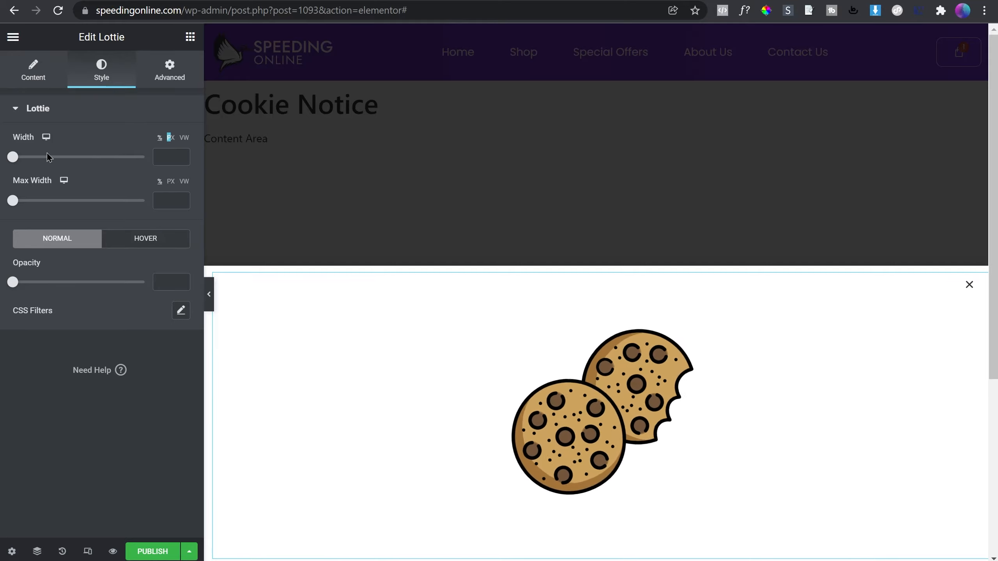
{"action": "left_click_drag", "start_coordinate": [13, 157], "coordinate": [34, 160]}
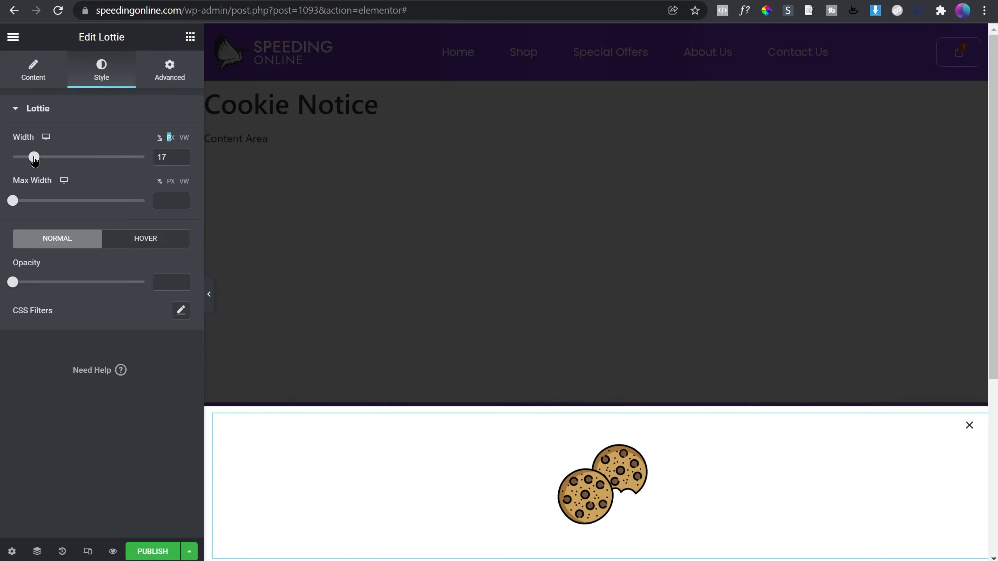
{"action": "left_click", "coordinate": [170, 137]}
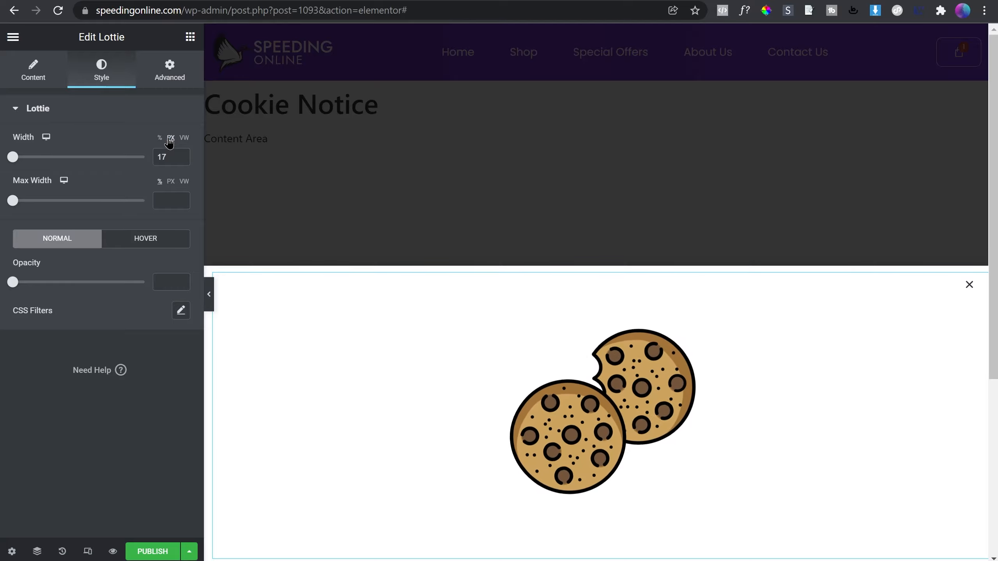
{"action": "left_click_drag", "start_coordinate": [15, 157], "coordinate": [27, 157]}
{"action": "left_click", "coordinate": [181, 156]}
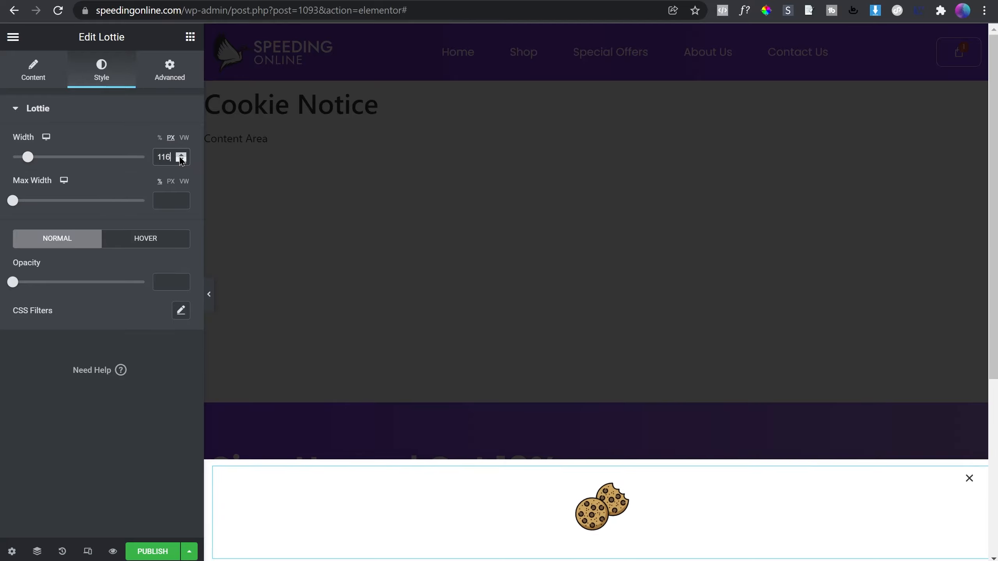
{"action": "left_click", "coordinate": [180, 156]}
{"action": "left_click", "coordinate": [181, 156]}
{"action": "left_click", "coordinate": [181, 156]}
{"action": "left_click", "coordinate": [181, 156]}
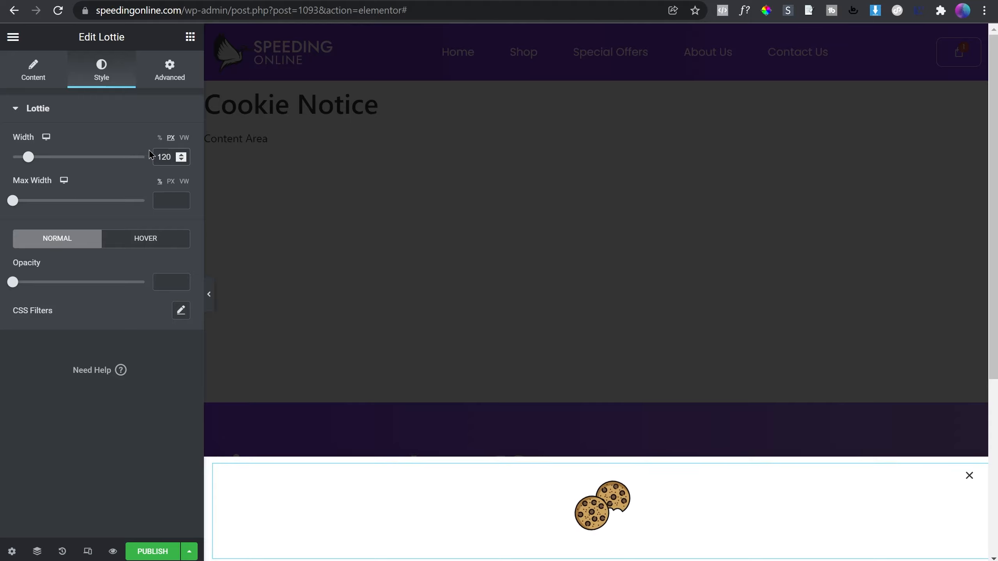
- Set the Lottie widget's positioning width to Inline (auto)
{"action": "left_click", "coordinate": [169, 81]}
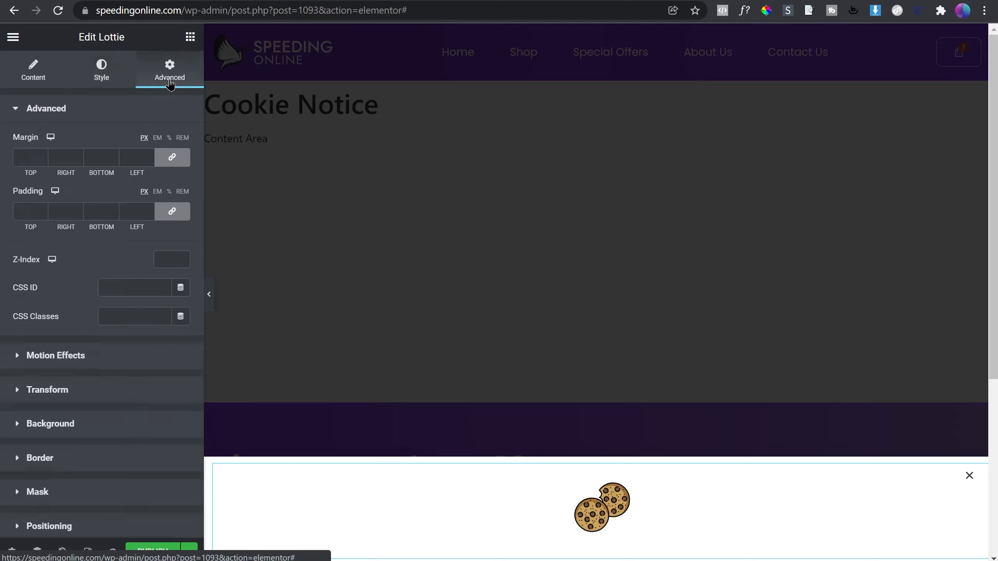
{"action": "scroll", "coordinate": [142, 241], "scroll_direction": "down", "scroll_amount": 5}
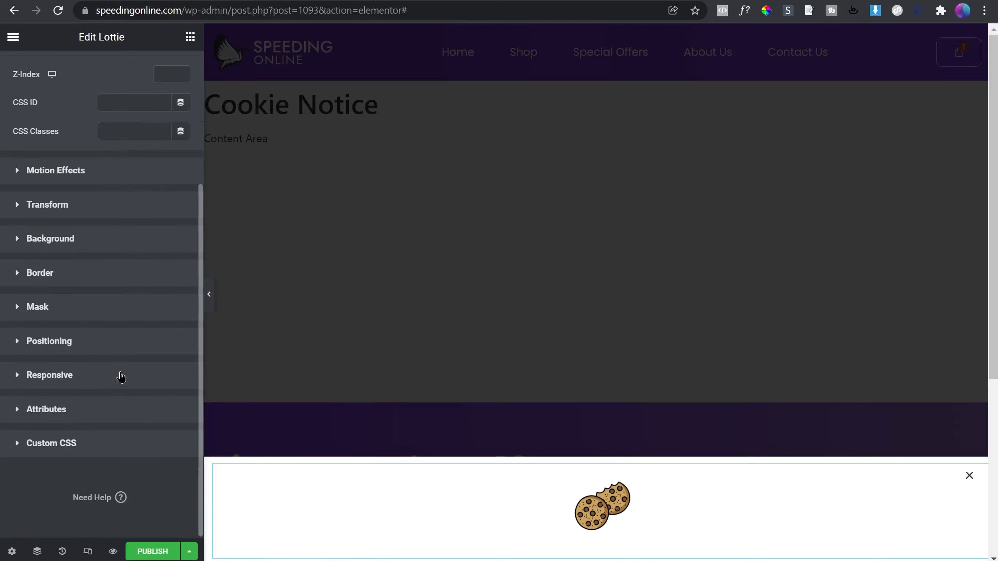
{"action": "left_click", "coordinate": [114, 353]}
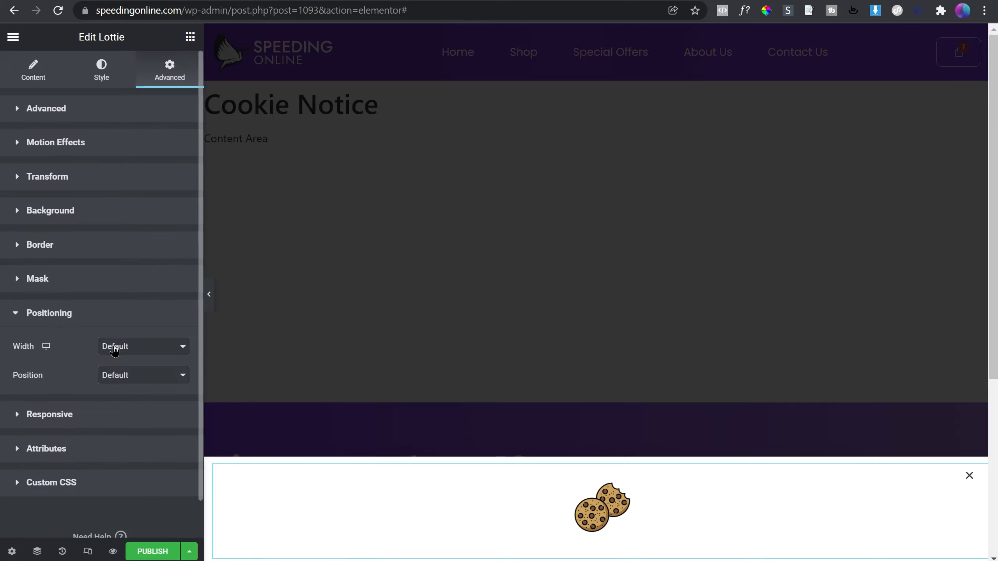
{"action": "left_click", "coordinate": [145, 354]}
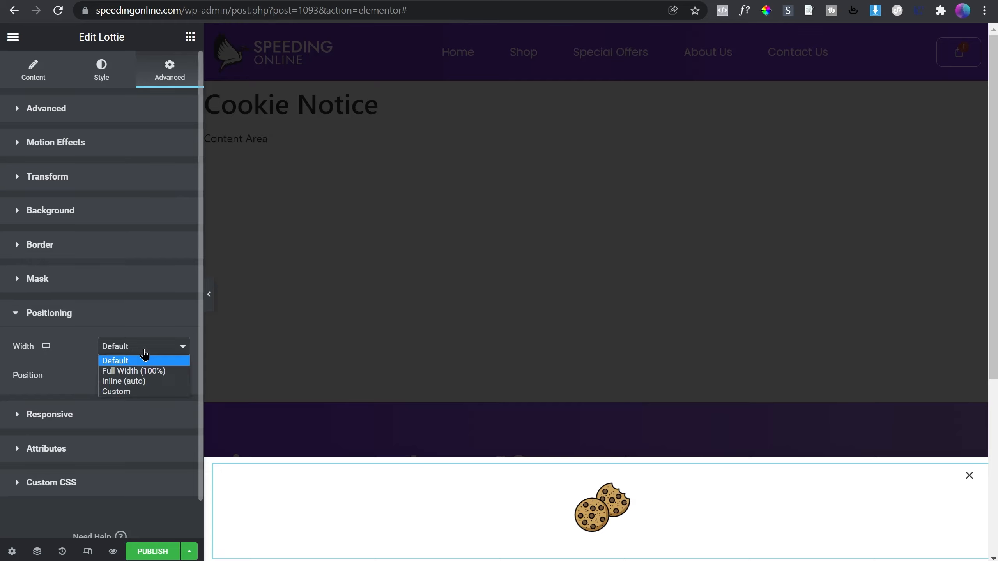
{"action": "left_click", "coordinate": [143, 382]}
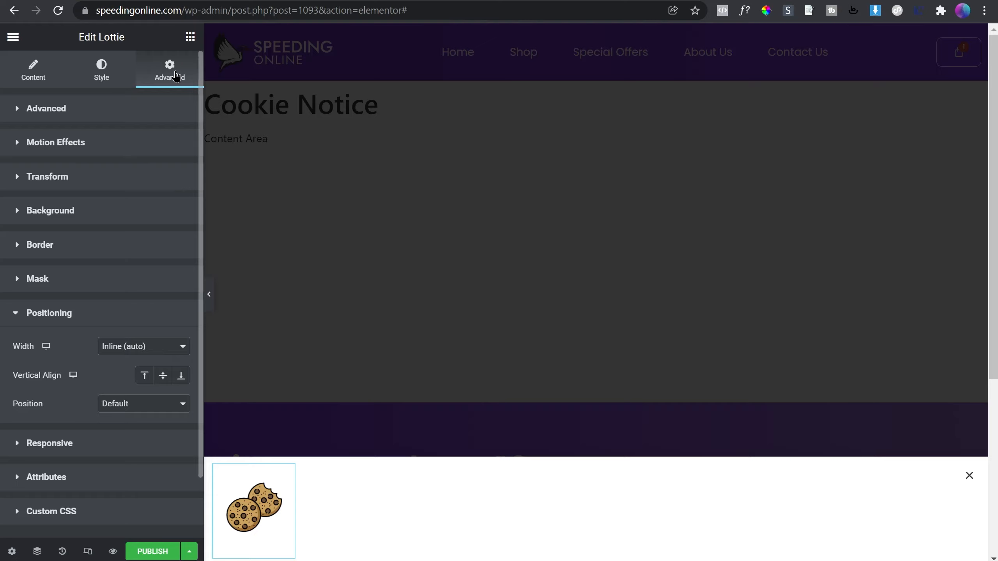
- Add a Heading widget below the cookie animation in the popup's column
{"action": "left_click", "coordinate": [190, 37]}
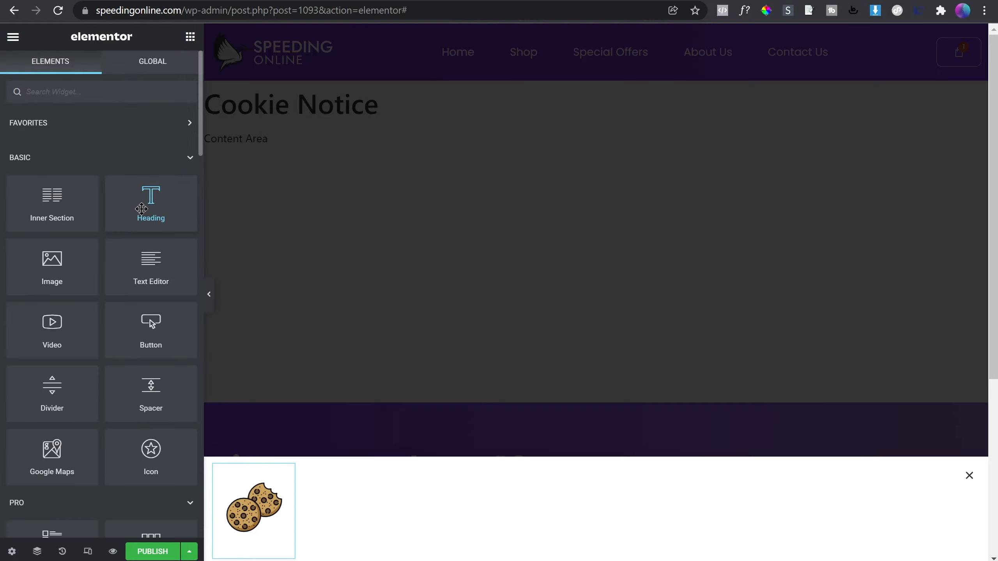
{"action": "left_click_drag", "start_coordinate": [142, 208], "coordinate": [256, 547]}
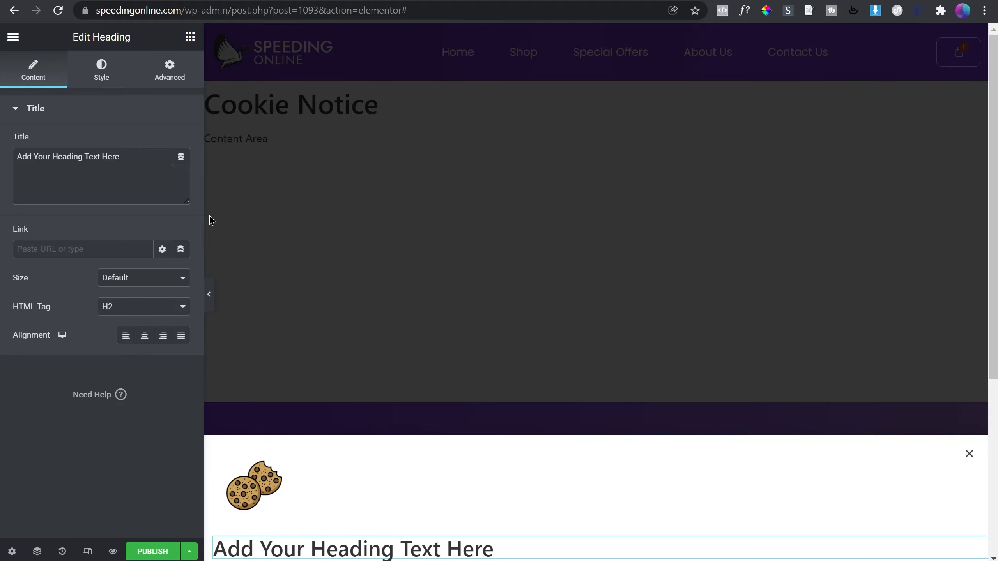
{"action": "left_click", "coordinate": [190, 38]}
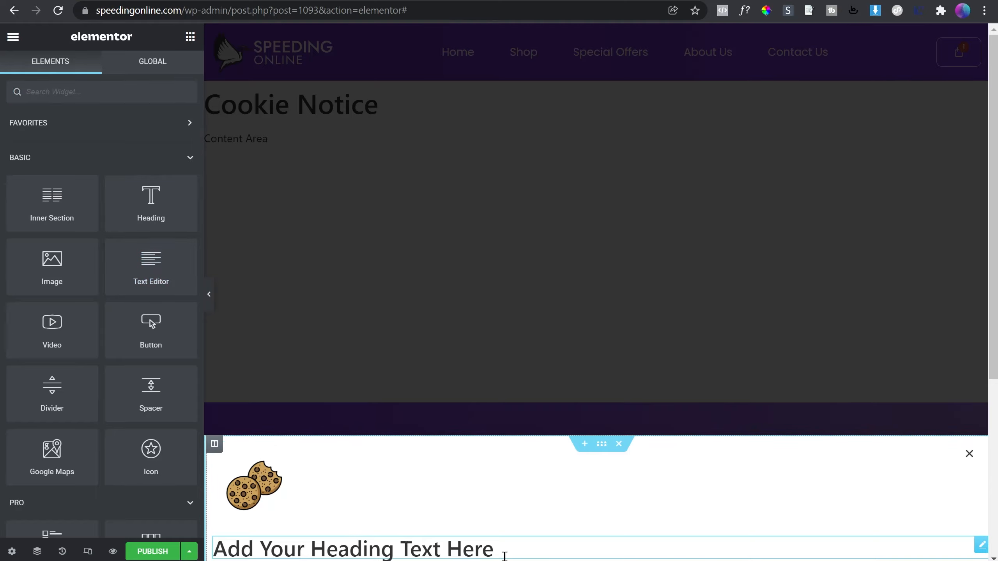
- Set the new heading's positioning width to Inline (auto) so it sits beside the cookie animation
{"action": "left_click", "coordinate": [503, 553]}
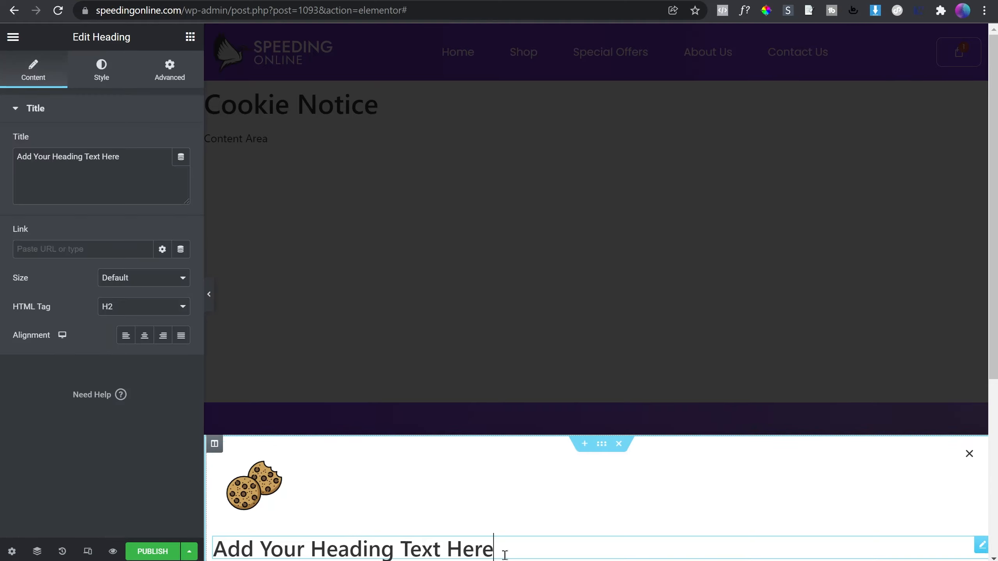
{"action": "left_click", "coordinate": [170, 71]}
{"action": "scroll", "coordinate": [151, 223], "scroll_direction": "down", "scroll_amount": 5}
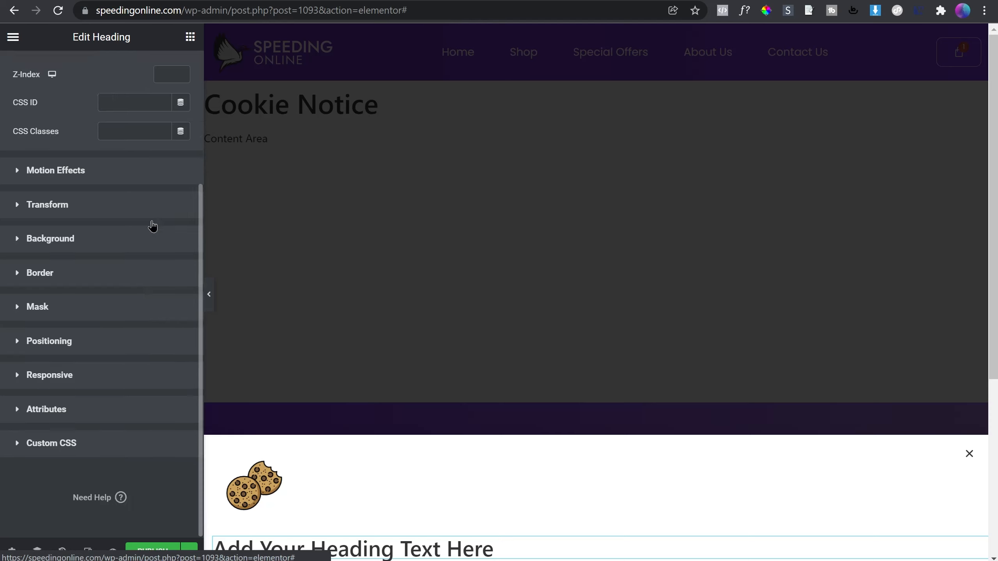
{"action": "left_click", "coordinate": [90, 349]}
{"action": "left_click", "coordinate": [132, 348]}
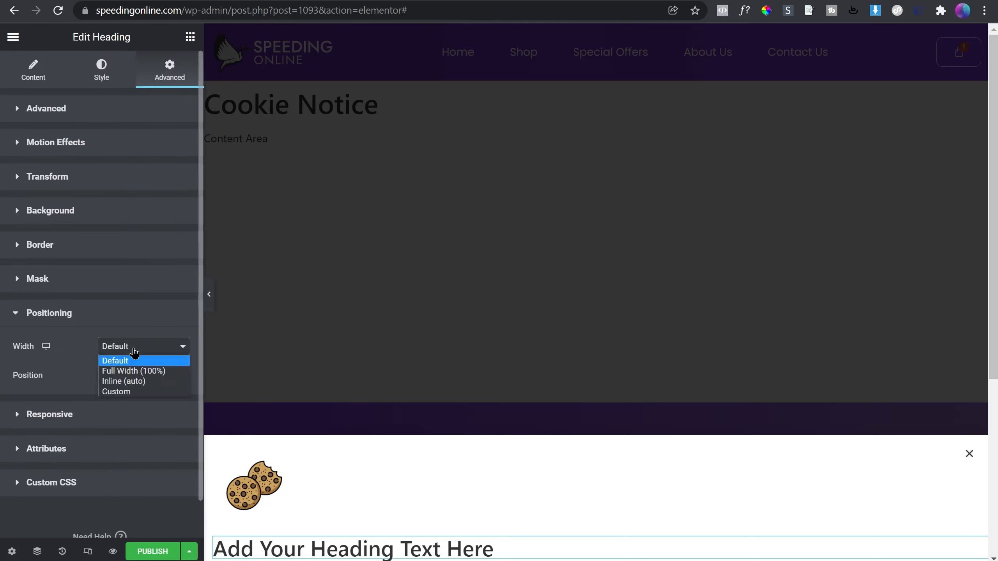
{"action": "left_click", "coordinate": [146, 382]}
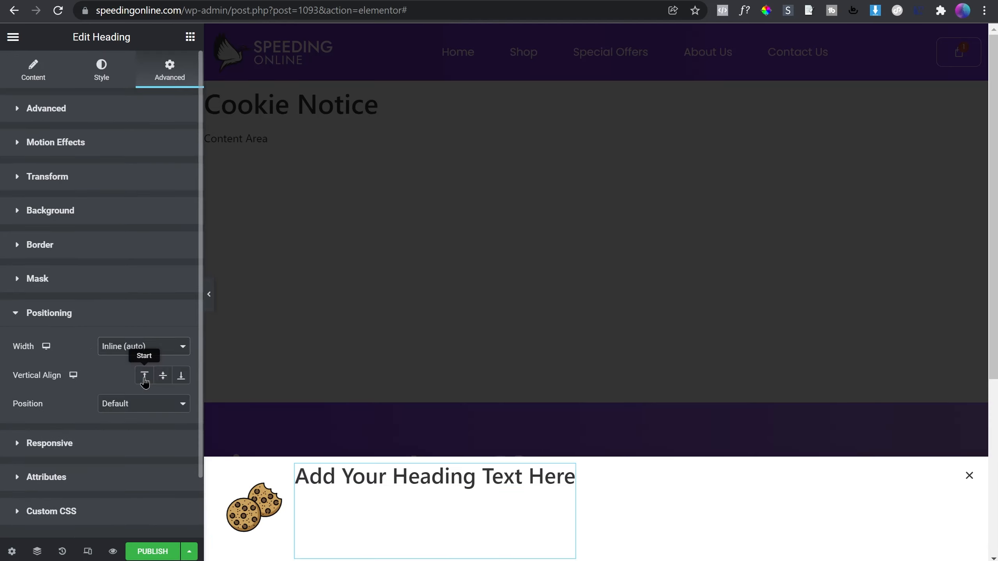
- Set the column holding the cookie and heading to Middle vertical alignment and Center horizontal alignment
{"action": "left_click", "coordinate": [32, 76]}
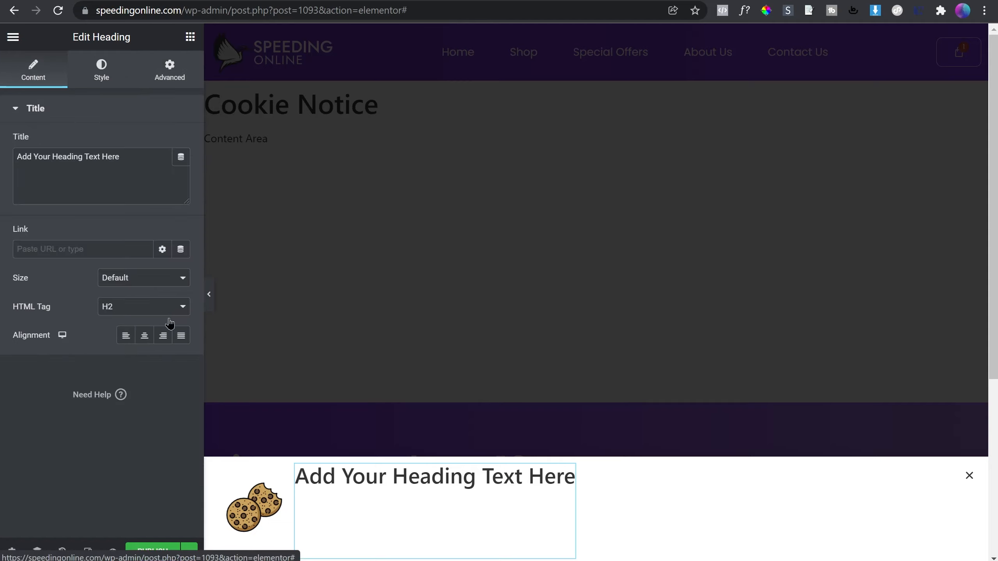
{"action": "left_click", "coordinate": [215, 469]}
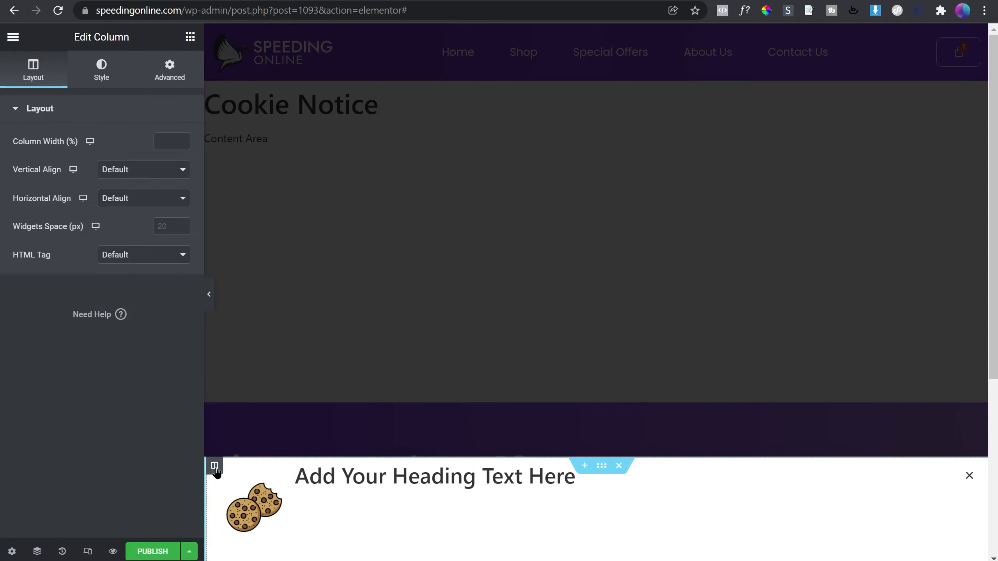
{"action": "left_click", "coordinate": [146, 175]}
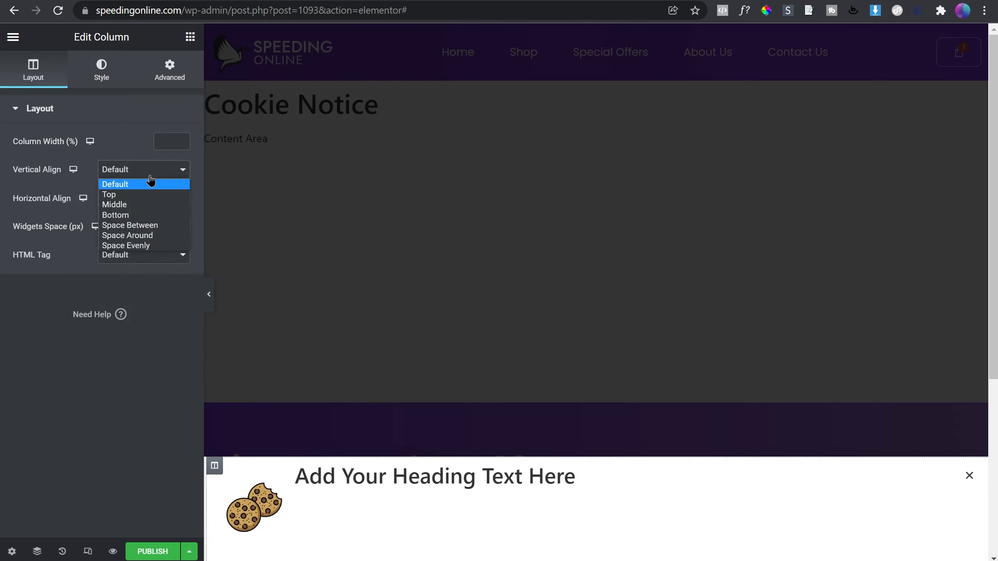
{"action": "left_click", "coordinate": [139, 204]}
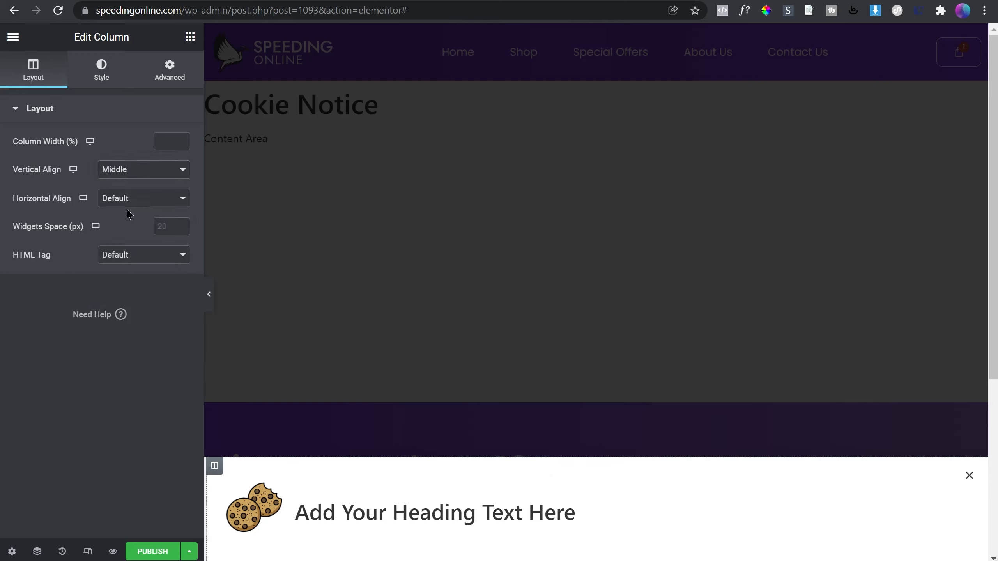
{"action": "left_click", "coordinate": [129, 204]}
{"action": "left_click", "coordinate": [129, 232]}
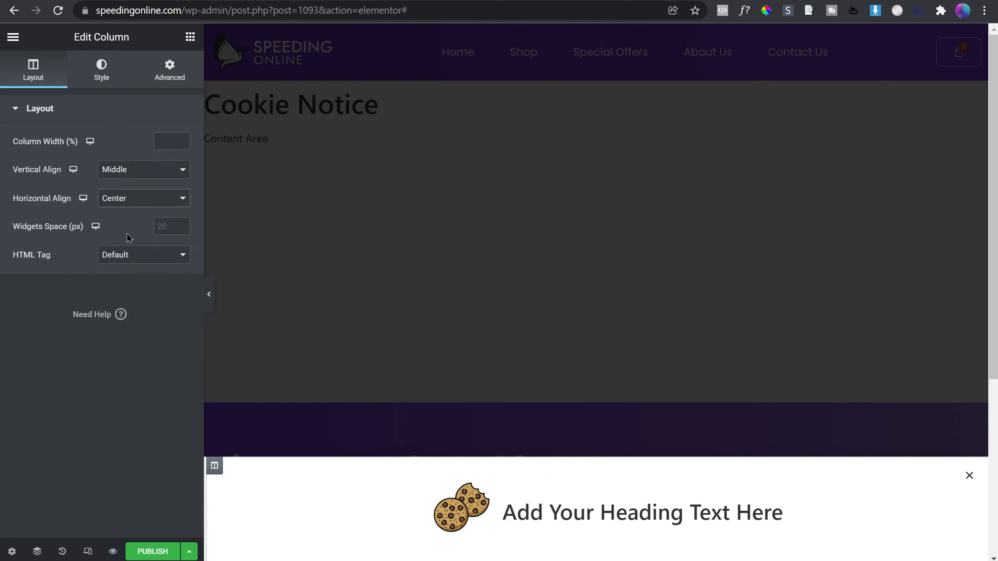
- Change the heading text to "How We Use Cookies" and apply the global Black text color
{"action": "left_click", "coordinate": [585, 515]}
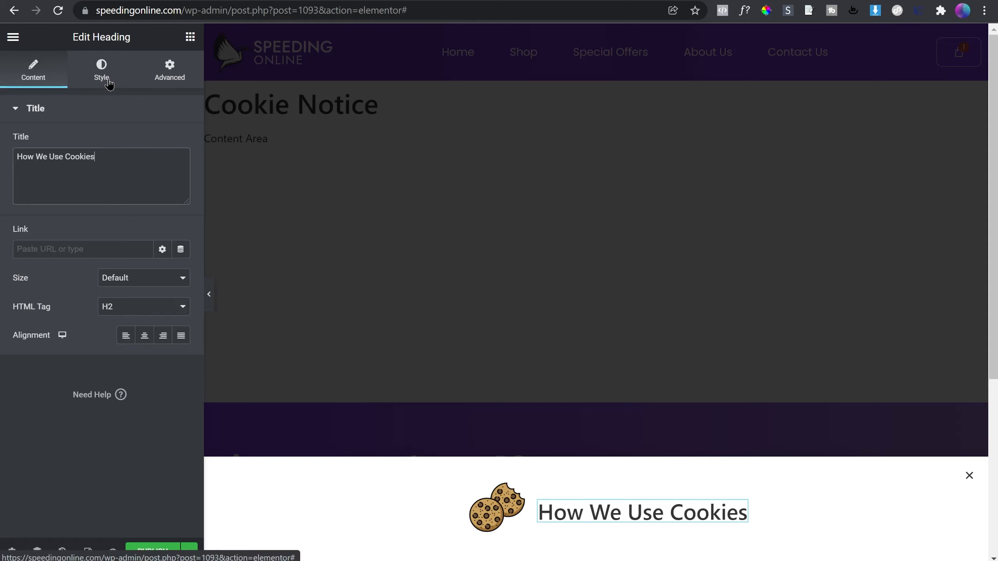
{"action": "left_click", "coordinate": [109, 83]}
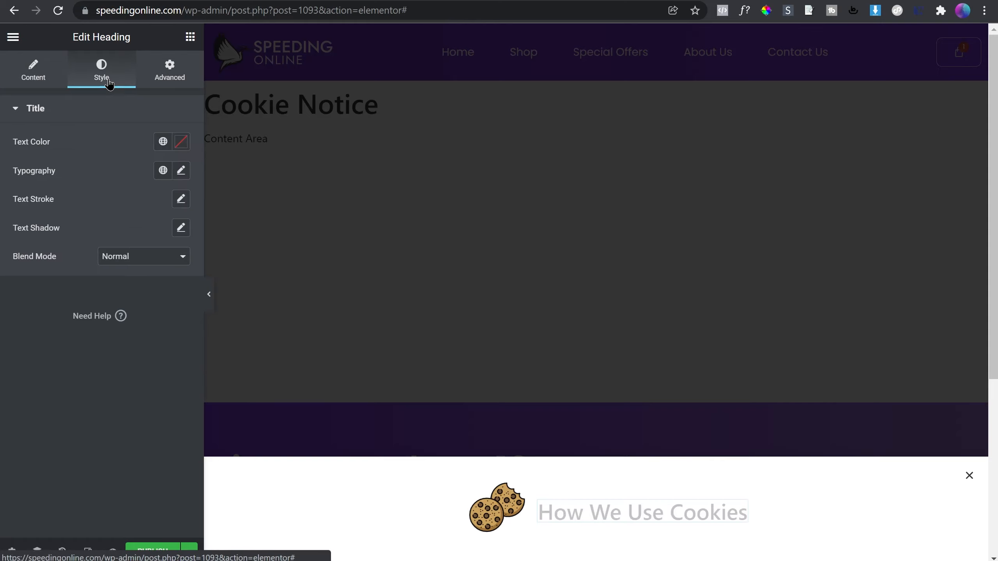
{"action": "left_click", "coordinate": [162, 143]}
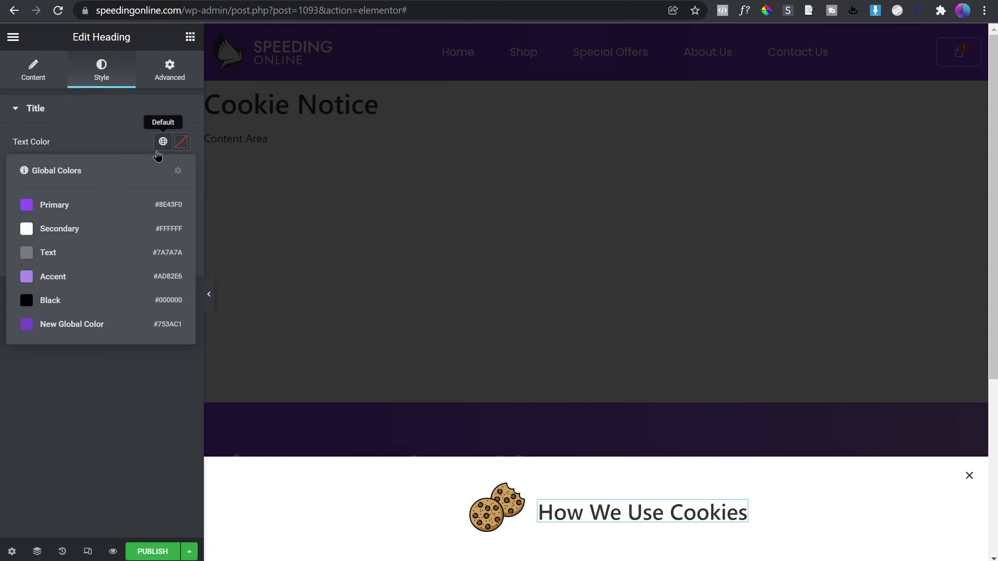
{"action": "left_click", "coordinate": [123, 306]}
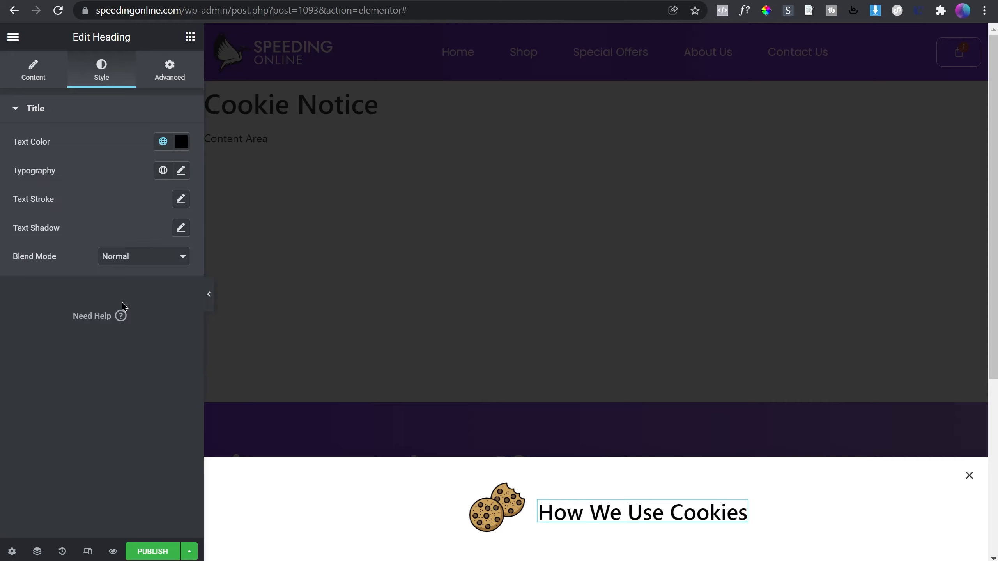
- Apply the global font Poppins 50 to the "How We Use Cookies" heading
{"action": "left_click", "coordinate": [163, 172]}
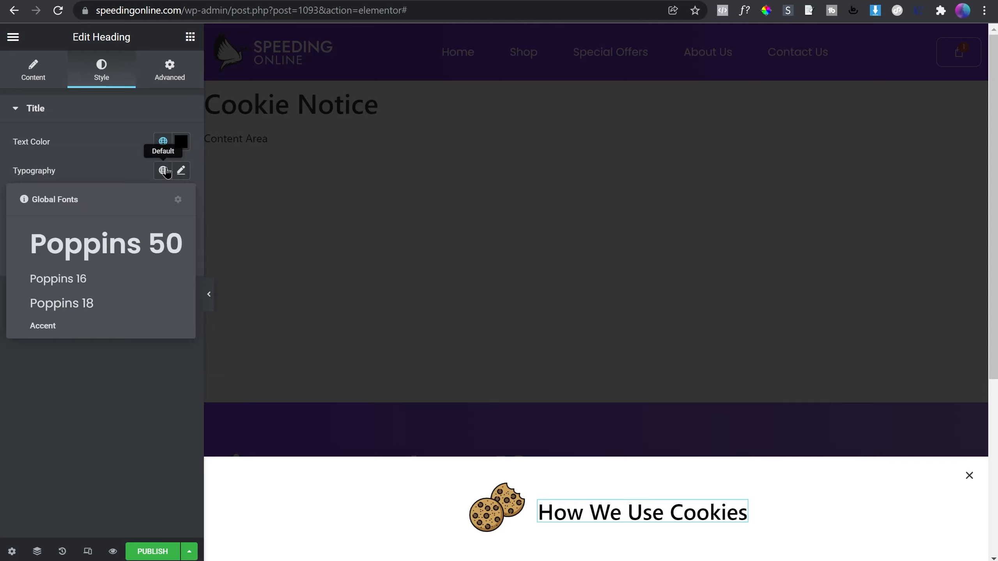
{"action": "left_click", "coordinate": [111, 302]}
{"action": "left_click", "coordinate": [162, 170]}
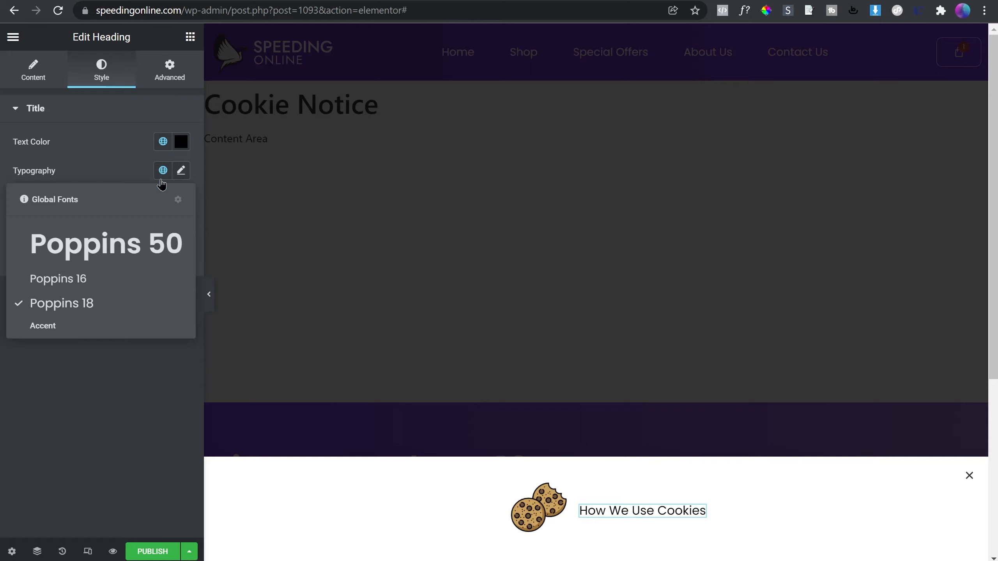
{"action": "left_click", "coordinate": [128, 252]}
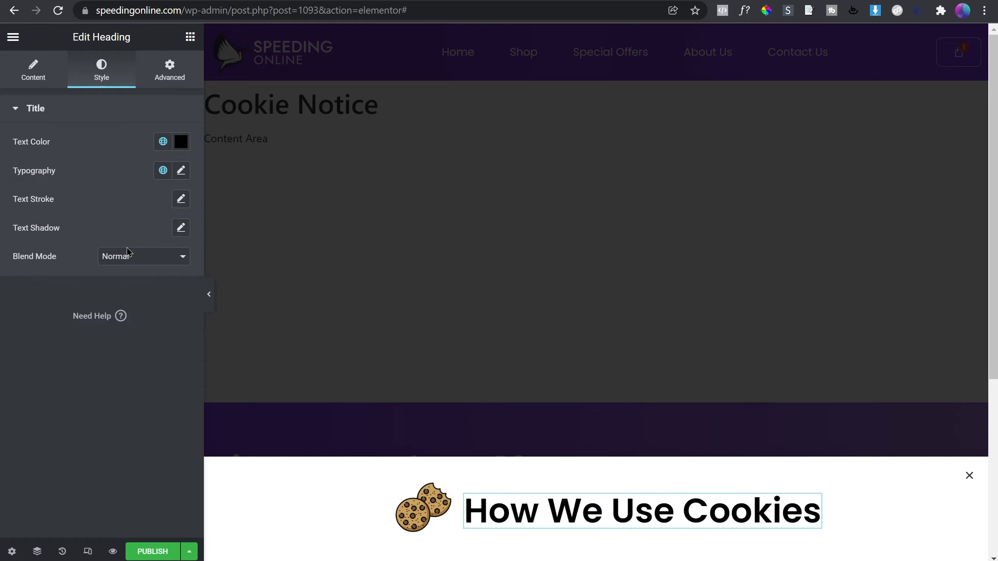
- Set the heading's font size to 35 px in its typography settings
{"action": "left_click", "coordinate": [181, 171]}
{"action": "left_click", "coordinate": [170, 282]}
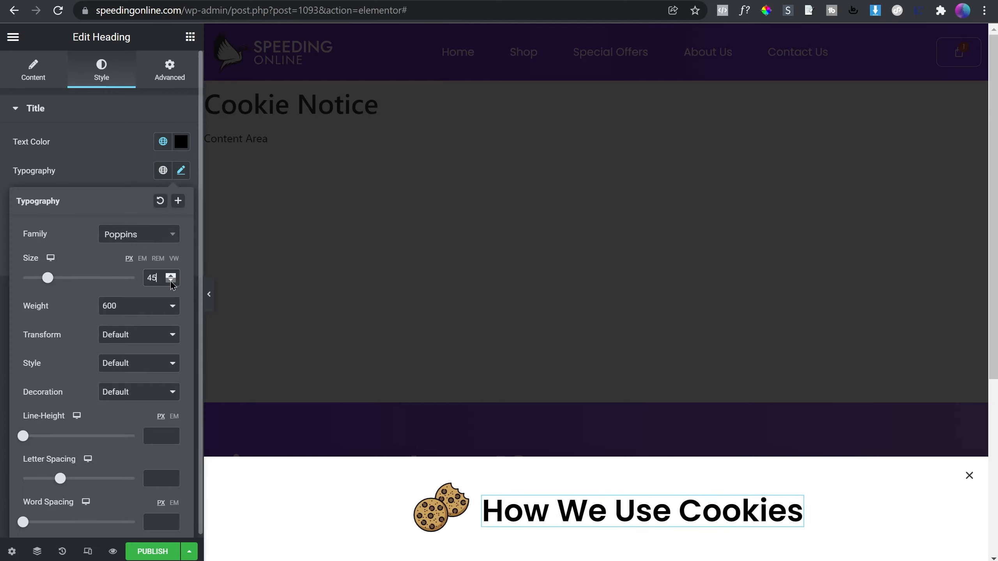
{"action": "left_click", "coordinate": [170, 282]}
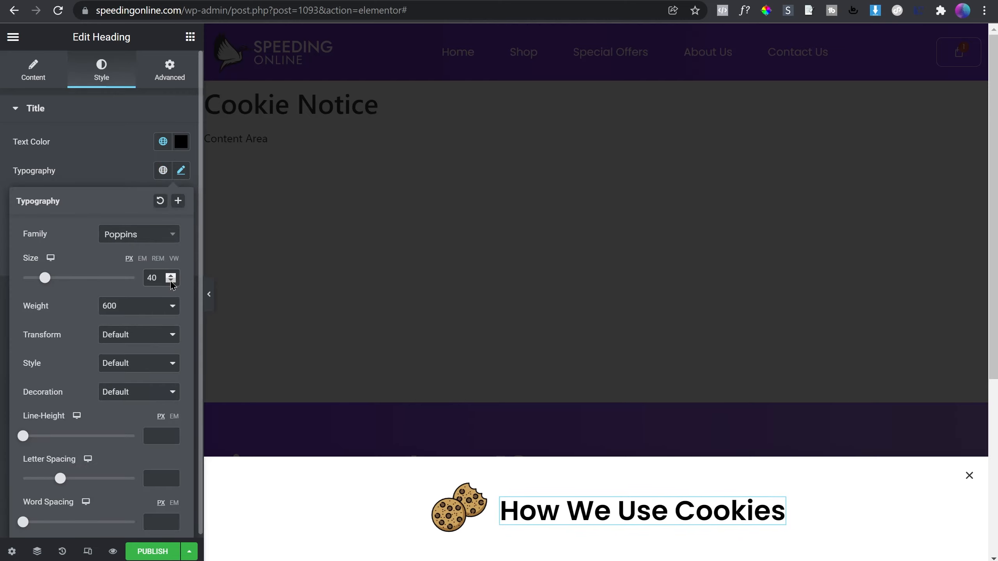
{"action": "left_click", "coordinate": [170, 281]}
{"action": "left_click", "coordinate": [171, 281]}
{"action": "left_click", "coordinate": [170, 281]}
{"action": "left_click", "coordinate": [170, 281]}
{"action": "left_click", "coordinate": [170, 281]}
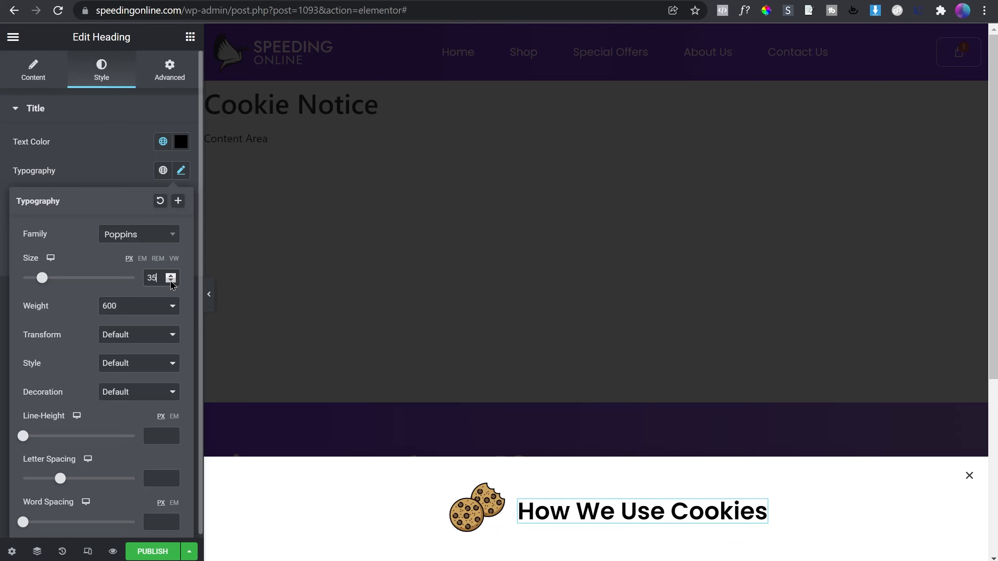
{"action": "left_click", "coordinate": [122, 172]}
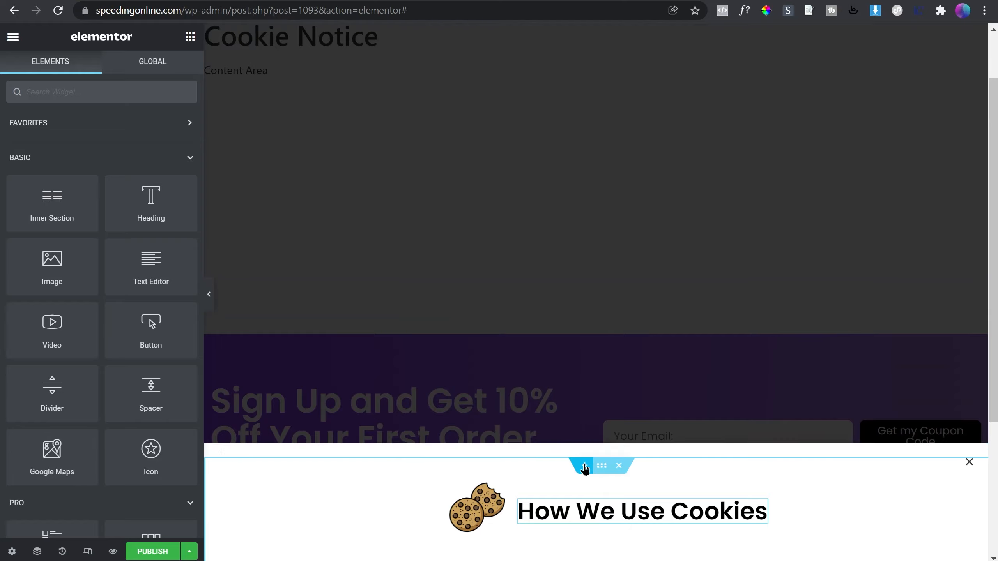
- Add a new single-column section to the popup and move it below the cookie heading section
{"action": "left_click", "coordinate": [581, 465]}
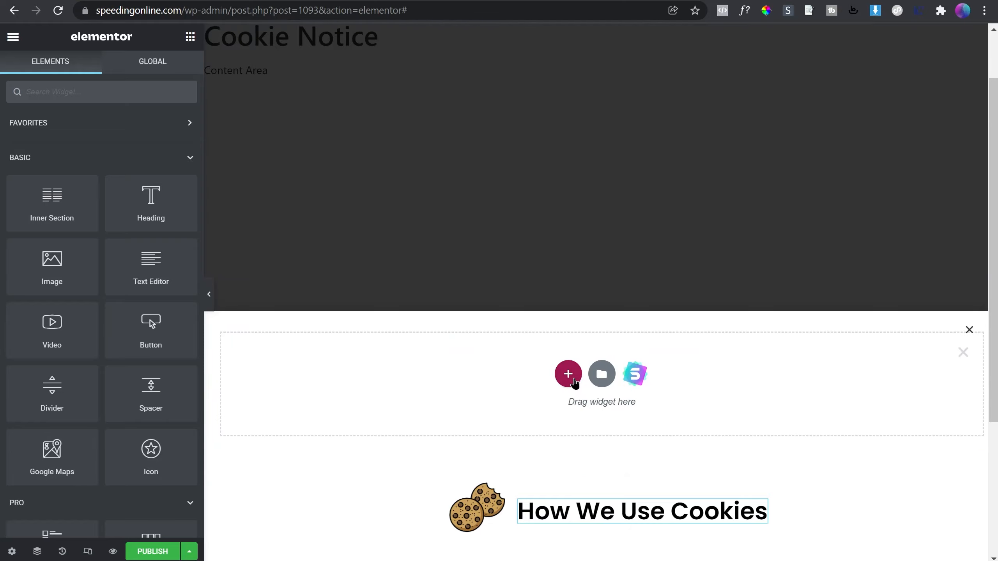
{"action": "left_click", "coordinate": [568, 373]}
{"action": "left_click", "coordinate": [432, 349]}
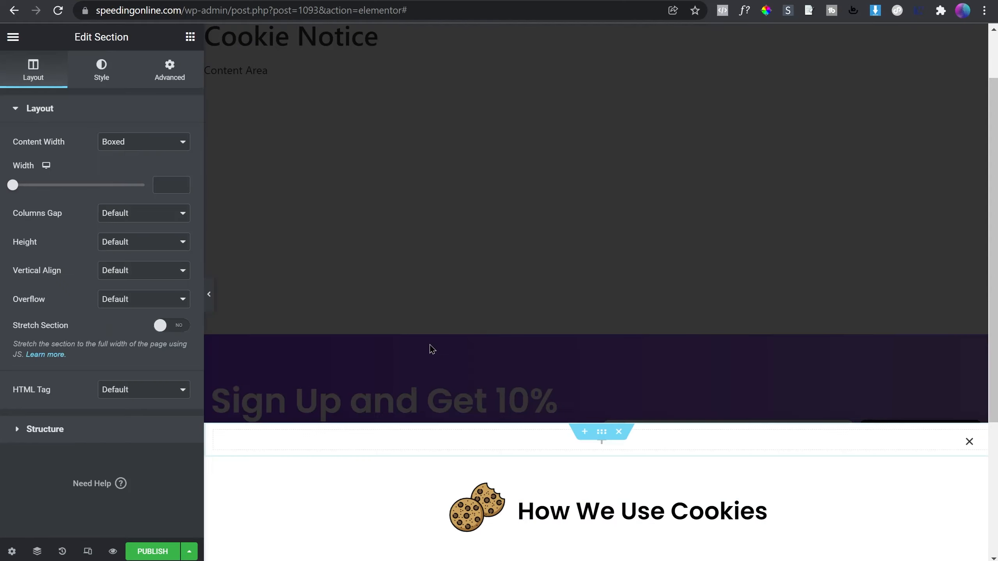
{"action": "left_click_drag", "start_coordinate": [599, 438], "coordinate": [611, 558]}
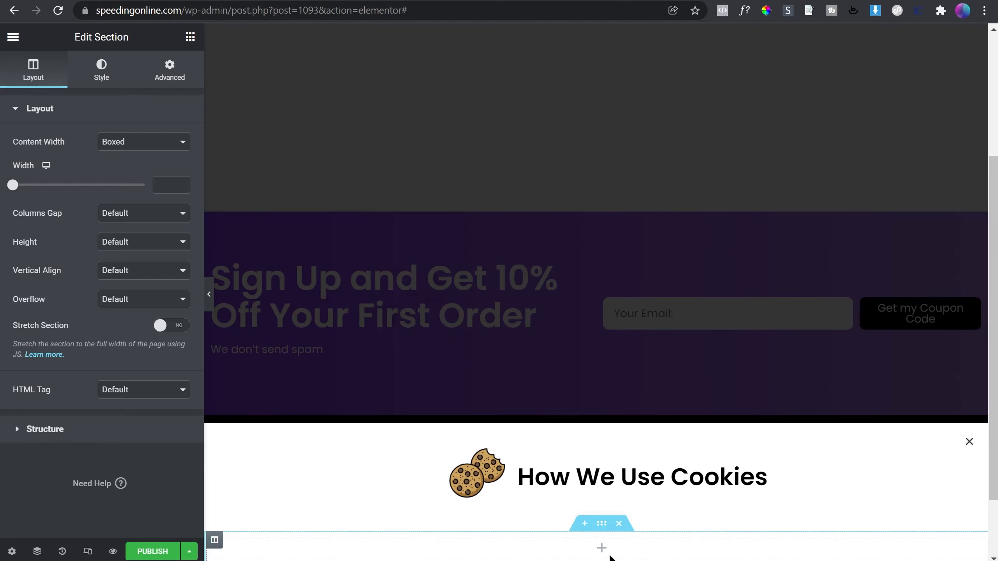
{"action": "scroll", "coordinate": [546, 346], "scroll_direction": "up", "scroll_amount": 5}
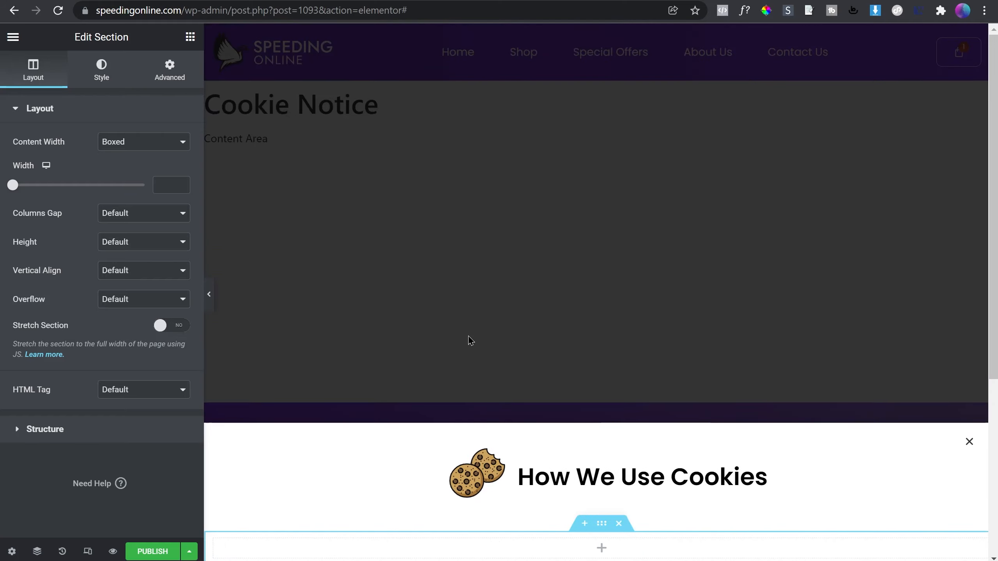
- Add a Text Editor widget to the new section and replace its placeholder with the notice beginning "We use cookies that help us to provide you"
{"action": "left_click", "coordinate": [190, 37]}
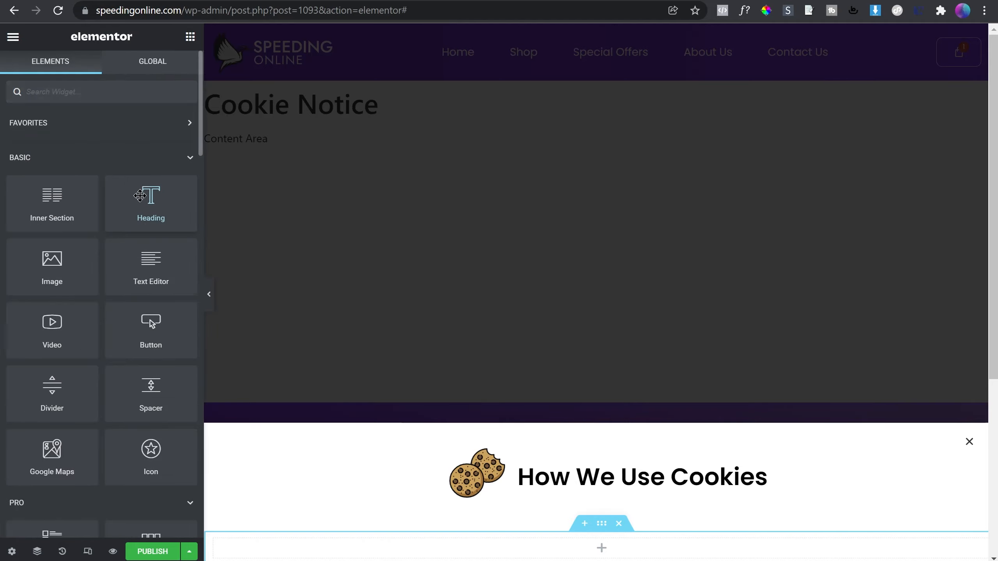
{"action": "left_click_drag", "start_coordinate": [150, 272], "coordinate": [608, 547]}
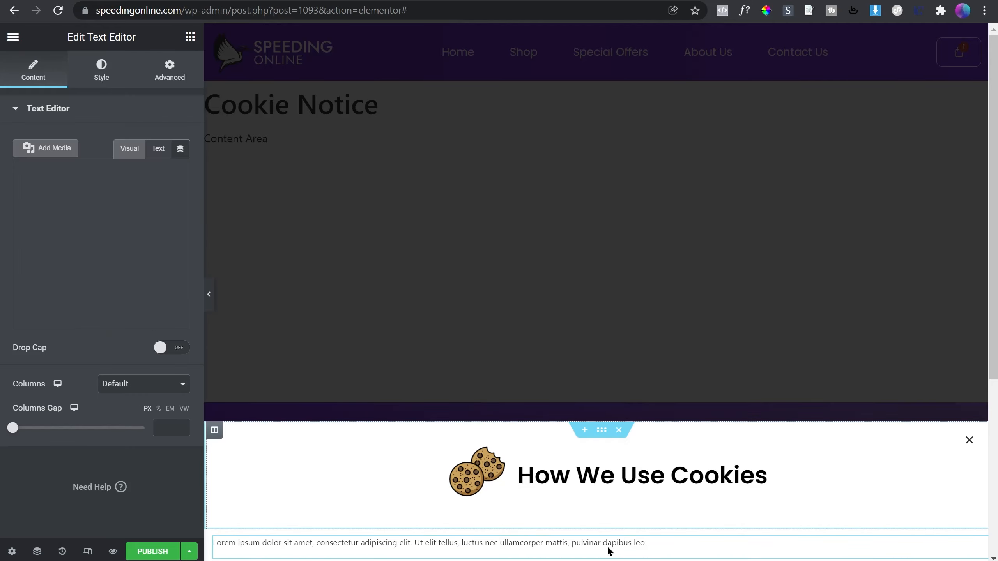
{"action": "left_click_drag", "start_coordinate": [94, 255], "coordinate": [16, 200]}
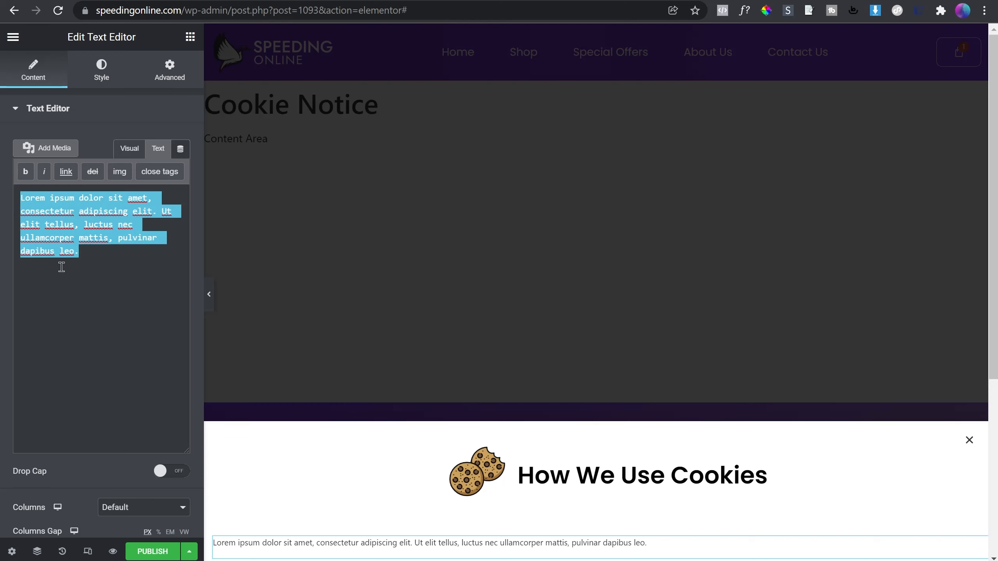
{"action": "type", "text": "We use cookies that help us to provide you with the best possible shopping experience with us. For example, they allow us to connect to social networks, display personalised content, as well as analyse and improve the operation of our website."}
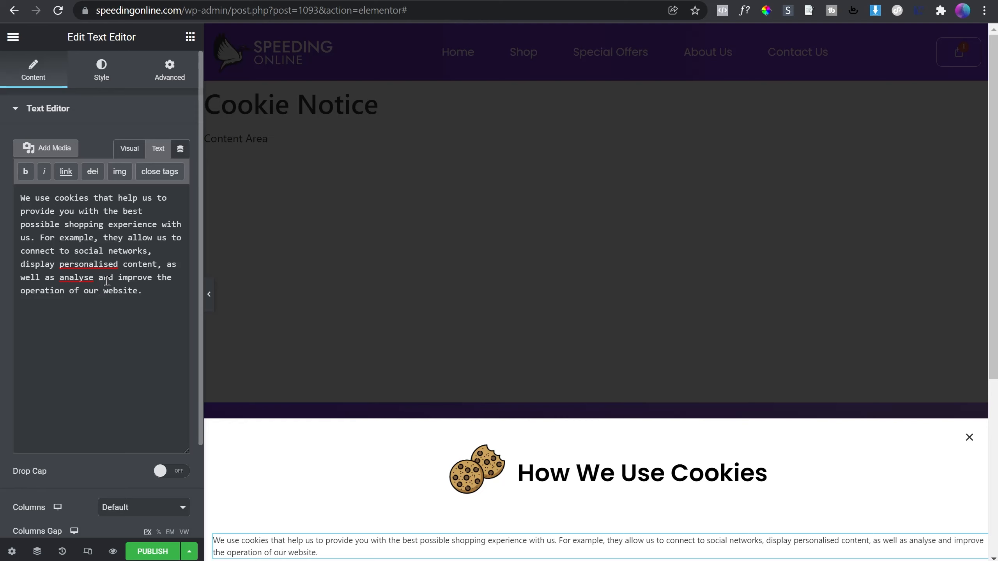
- Set the cookie notice text's font family to Quicksand Local in its typography settings
{"action": "left_click", "coordinate": [101, 71]}
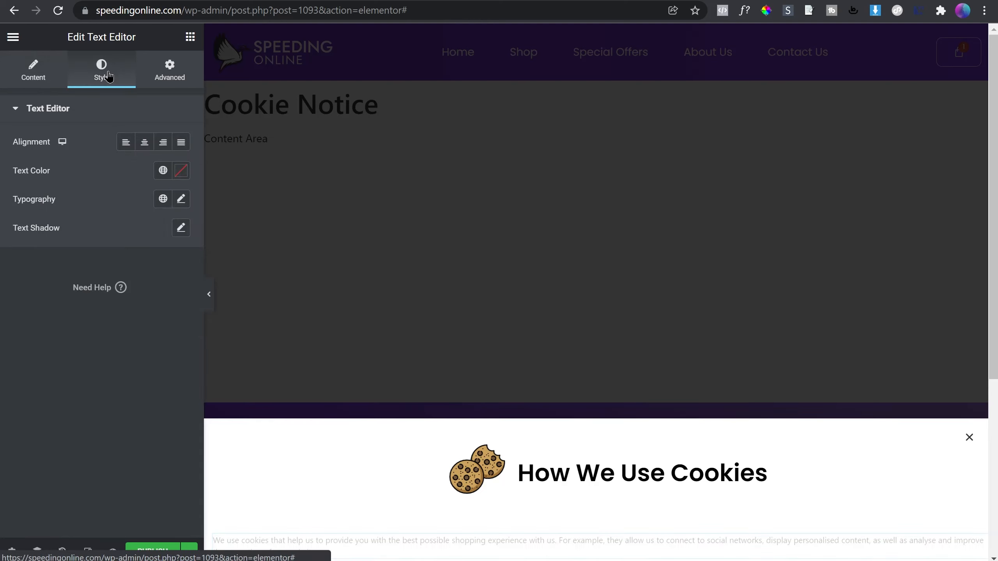
{"action": "left_click", "coordinate": [163, 199]}
{"action": "left_click", "coordinate": [181, 199]}
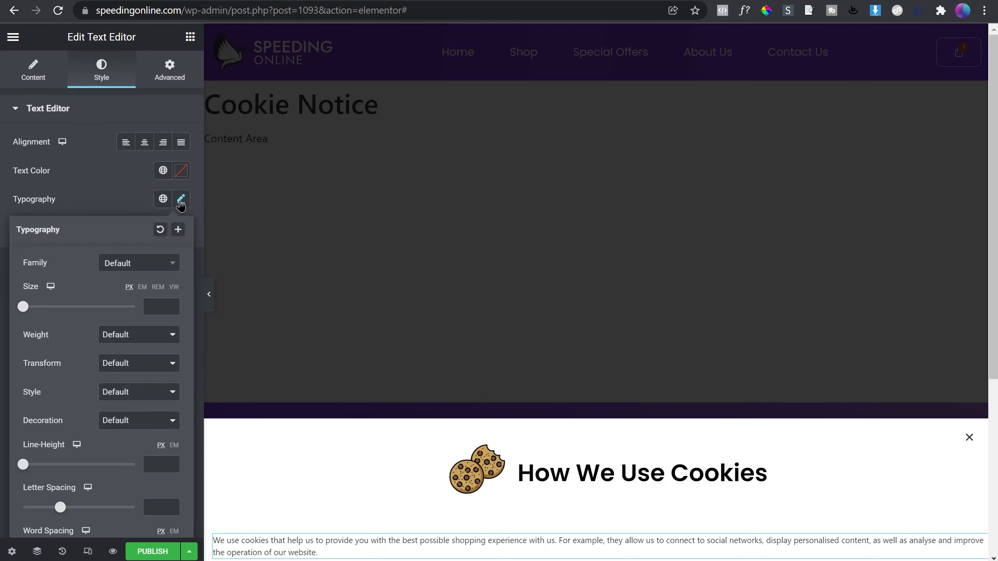
{"action": "left_click", "coordinate": [144, 271]}
{"action": "type", "text": "q"}
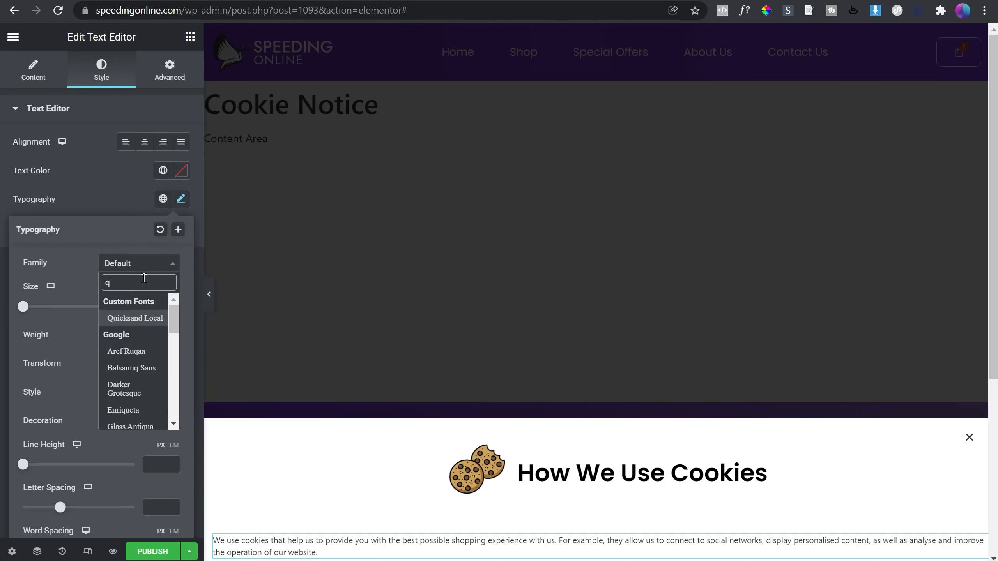
{"action": "type", "text": "uick"}
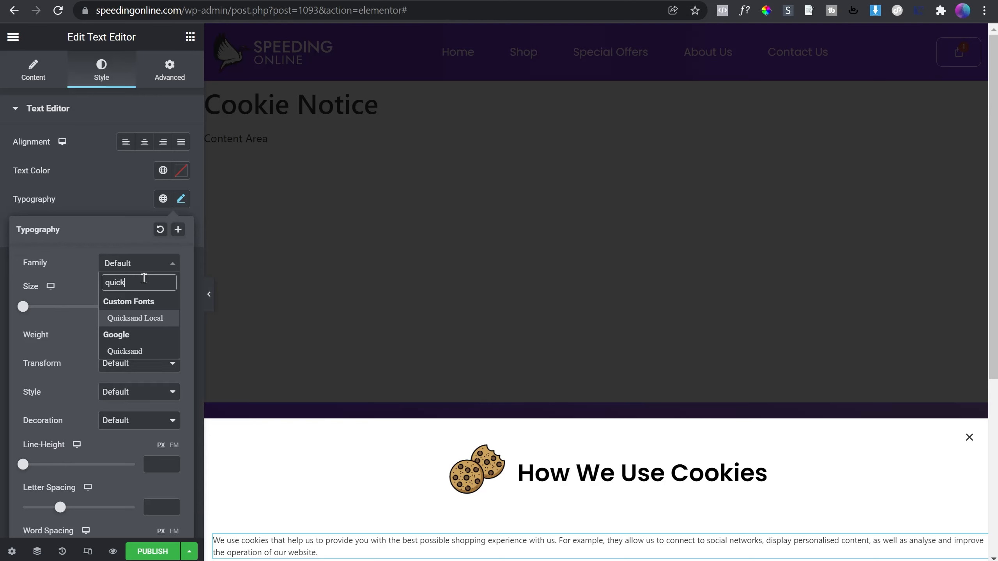
{"action": "key", "text": "Return"}
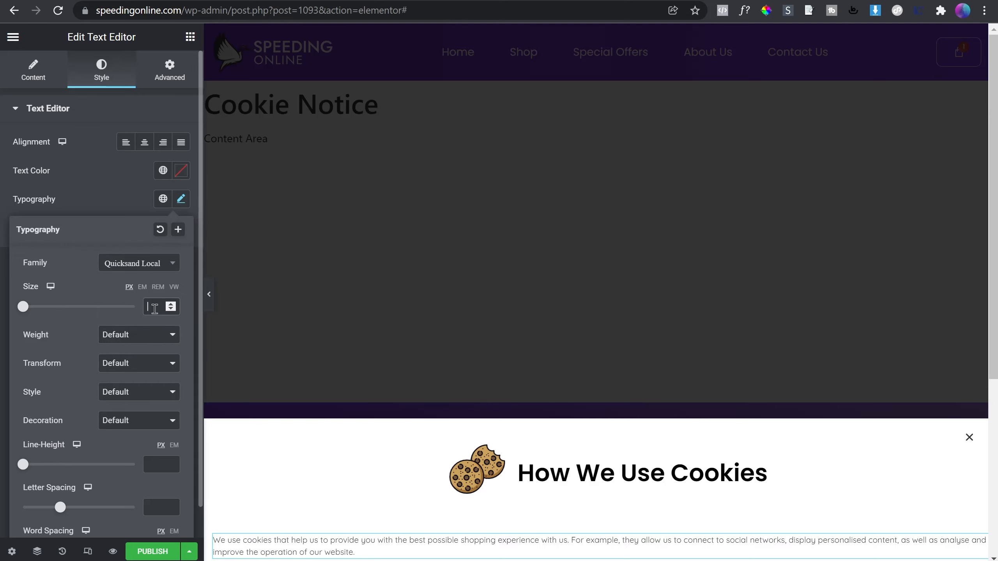
- Set the notice text to 18 px with weight 600 and align it to the center
{"action": "type", "text": "18"}
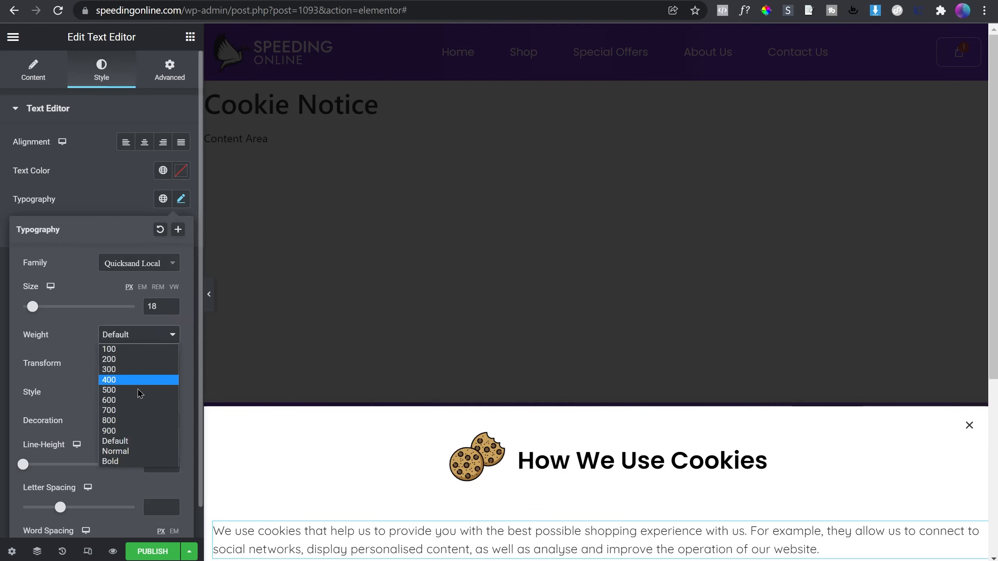
{"action": "left_click", "coordinate": [137, 405]}
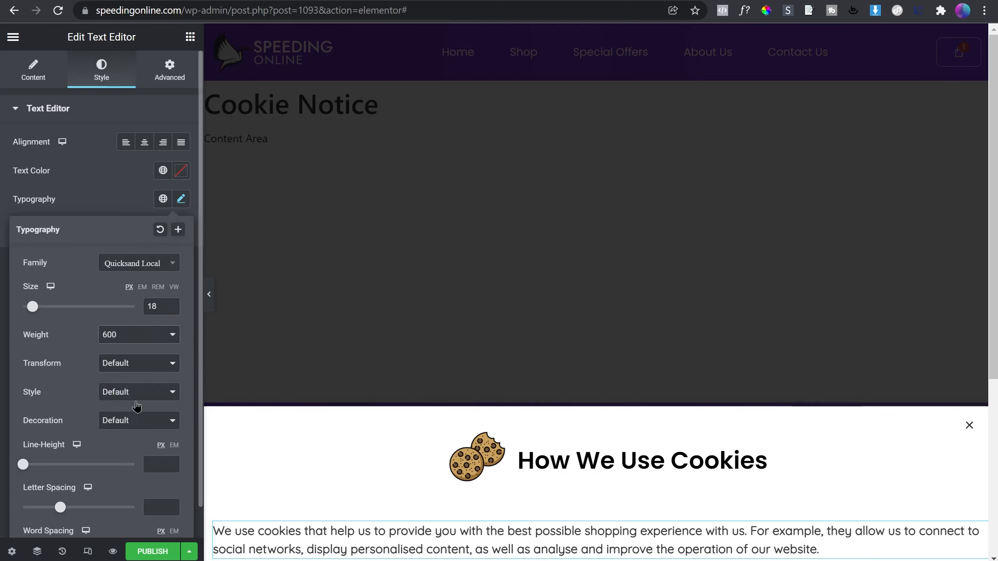
{"action": "left_click", "coordinate": [122, 201]}
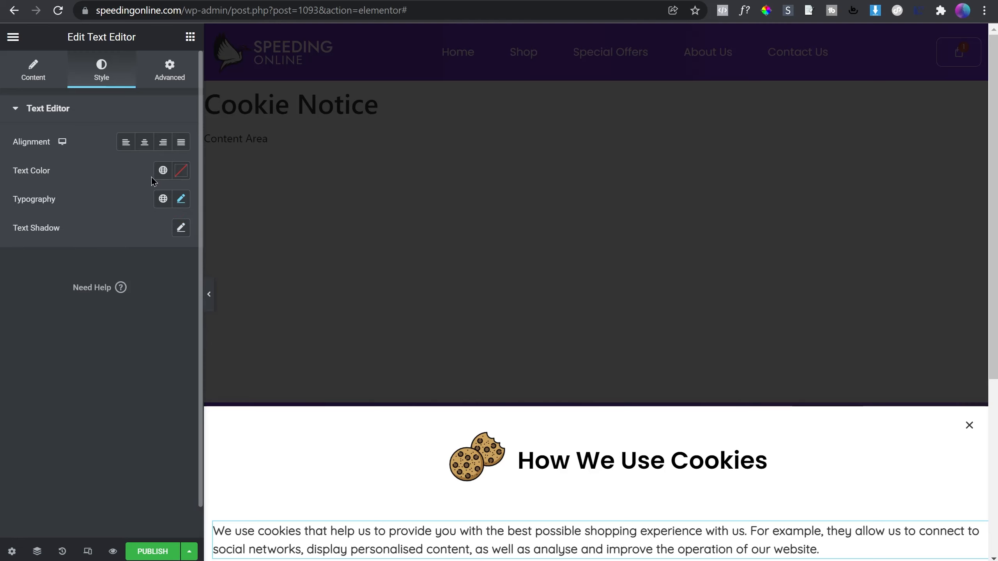
{"action": "left_click", "coordinate": [146, 143]}
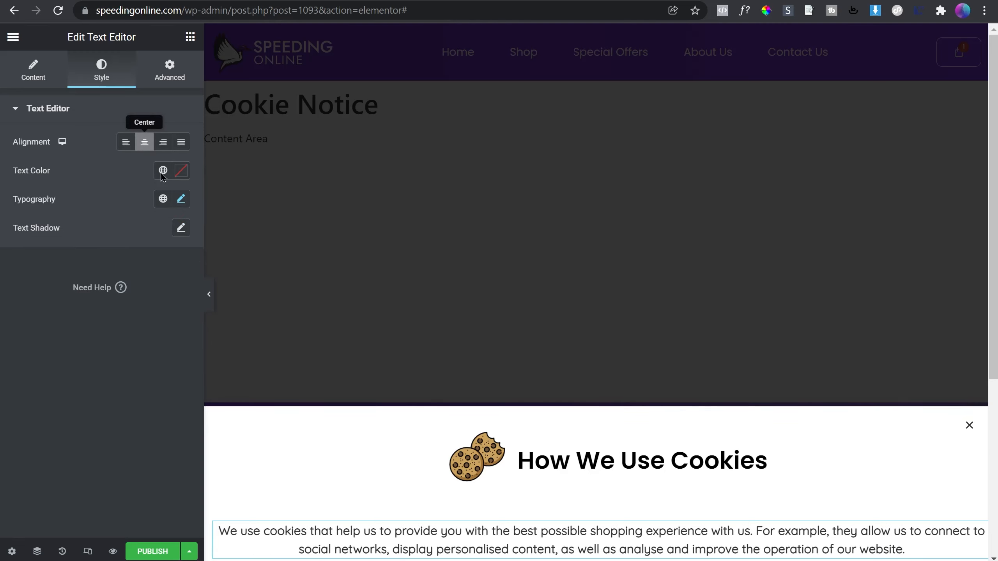
- Change the "How We Use Cookies" heading's font family to Quicksand Local
{"action": "left_click", "coordinate": [603, 467]}
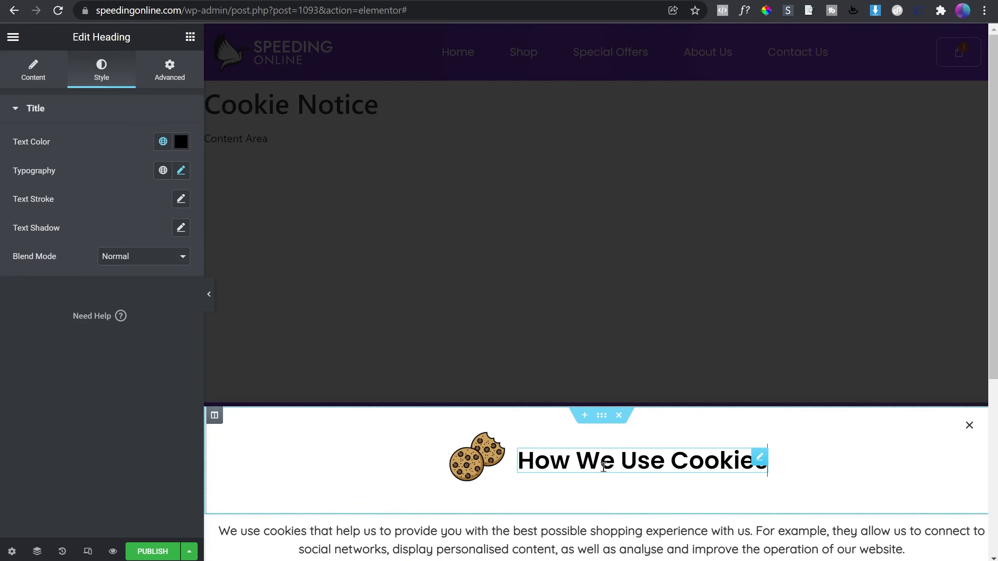
{"action": "left_click", "coordinate": [182, 172]}
{"action": "left_click", "coordinate": [162, 236]}
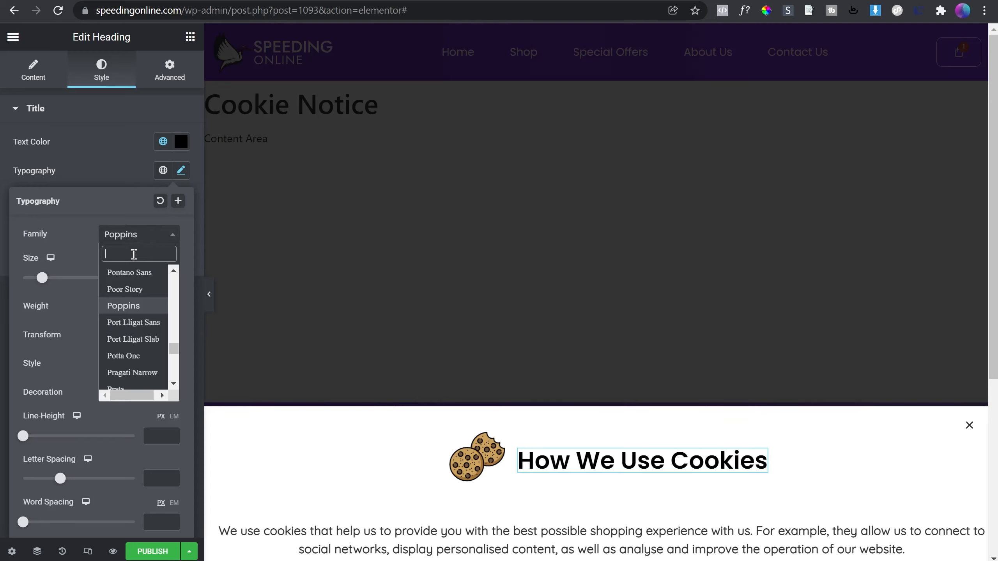
{"action": "type", "text": "q"}
{"action": "left_click", "coordinate": [141, 289]}
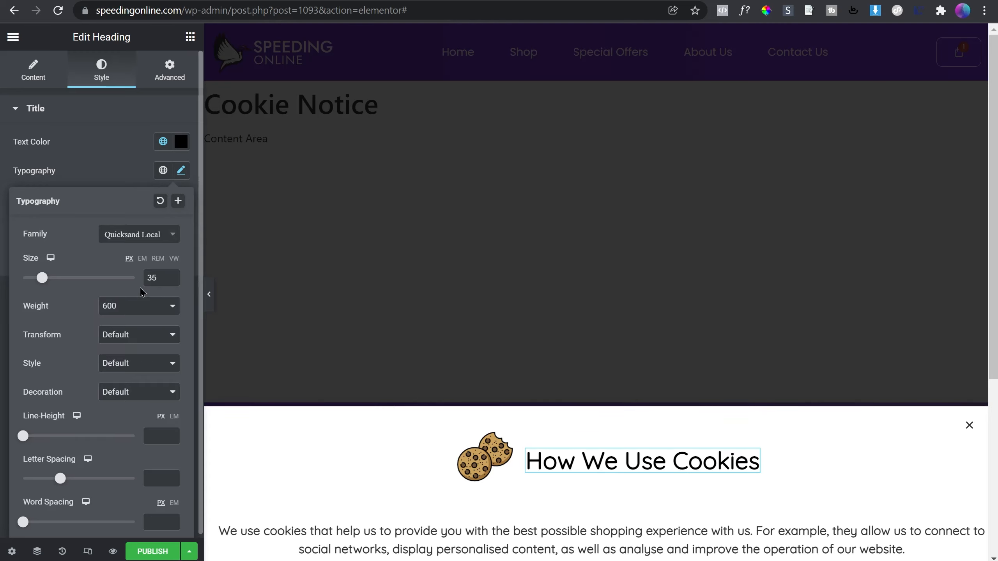
- Reduce the "How We Use Cookies" heading's font size to 20 px
{"action": "left_click", "coordinate": [171, 282]}
{"action": "left_click", "coordinate": [171, 281]}
{"action": "left_click", "coordinate": [170, 281]}
{"action": "left_click", "coordinate": [170, 281]}
{"action": "left_click", "coordinate": [170, 281]}
{"action": "left_click", "coordinate": [169, 281]}
{"action": "left_click", "coordinate": [170, 281]}
{"action": "left_click", "coordinate": [170, 282]}
{"action": "left_click", "coordinate": [169, 282]}
{"action": "left_click", "coordinate": [170, 281]}
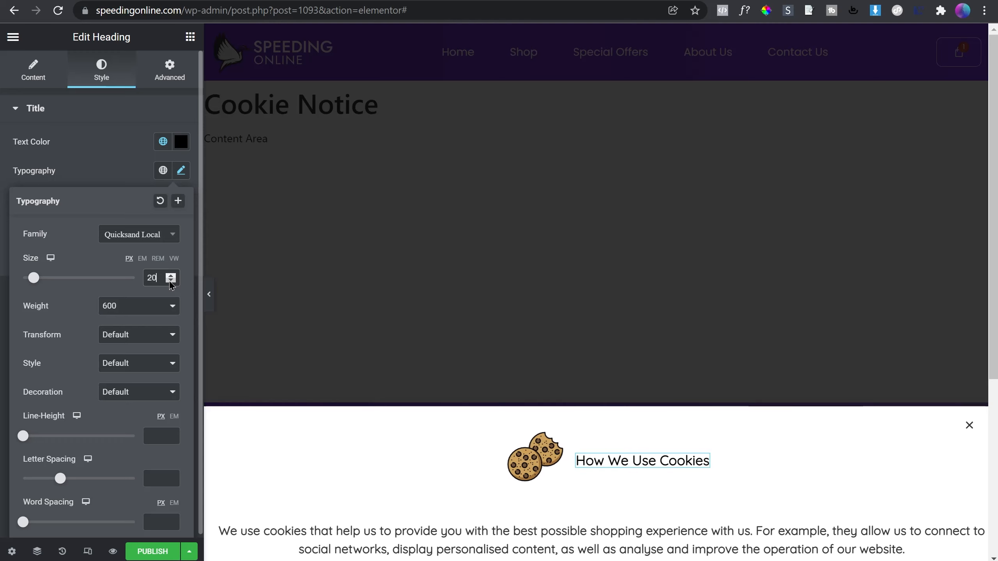
- Reduce the cookie Lottie animation's width to 80 px
{"action": "left_click", "coordinate": [535, 458]}
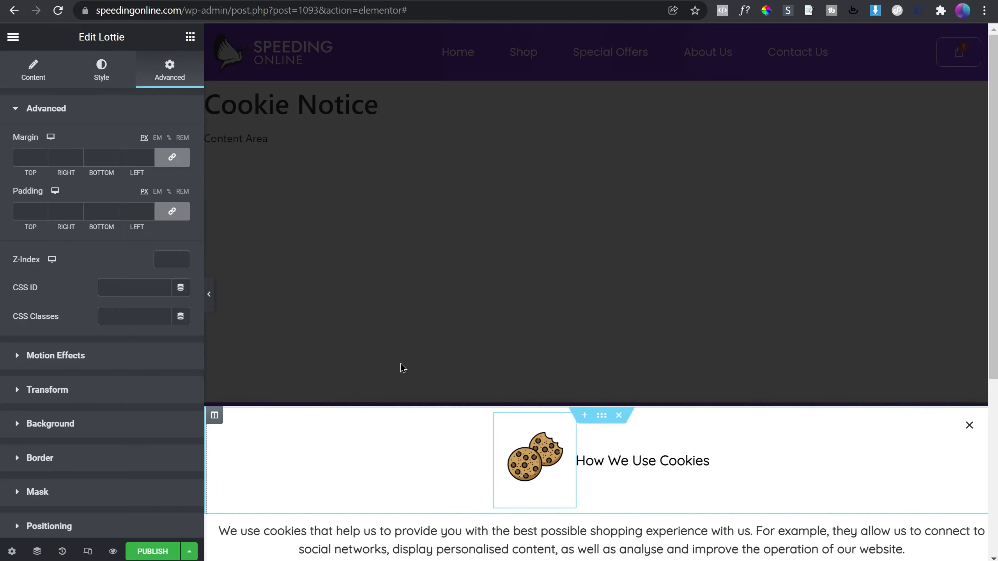
{"action": "left_click", "coordinate": [102, 70]}
{"action": "left_click", "coordinate": [181, 159]}
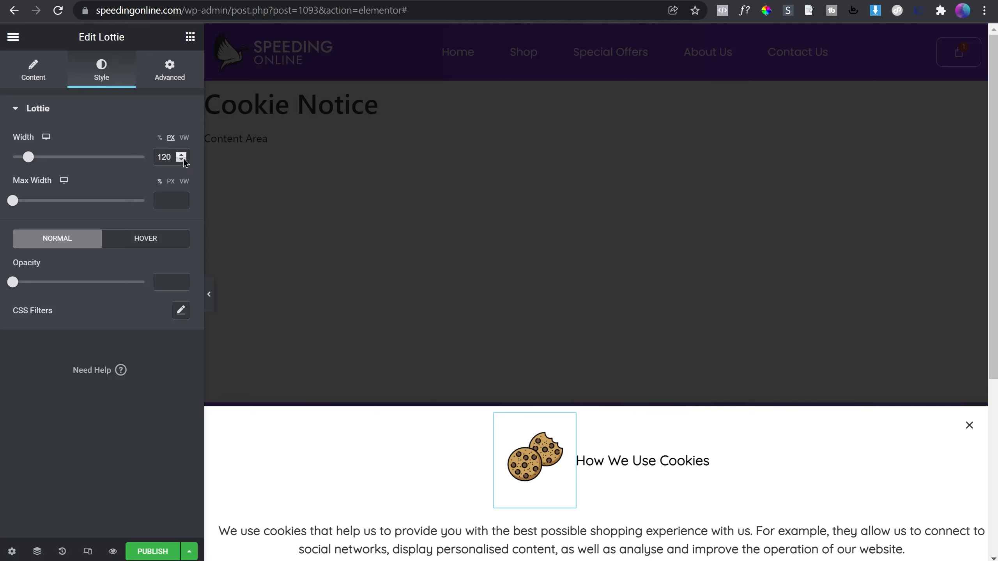
{"action": "left_click_drag", "start_coordinate": [182, 160], "coordinate": [181, 160]}
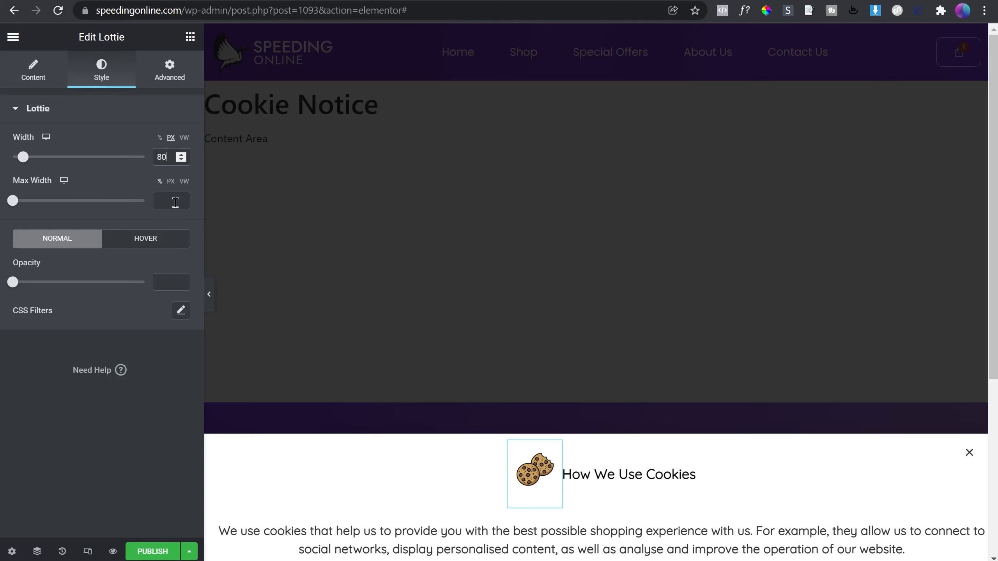
- Set the popup's background type to Classic in the popup's style settings
{"action": "left_click", "coordinate": [635, 537]}
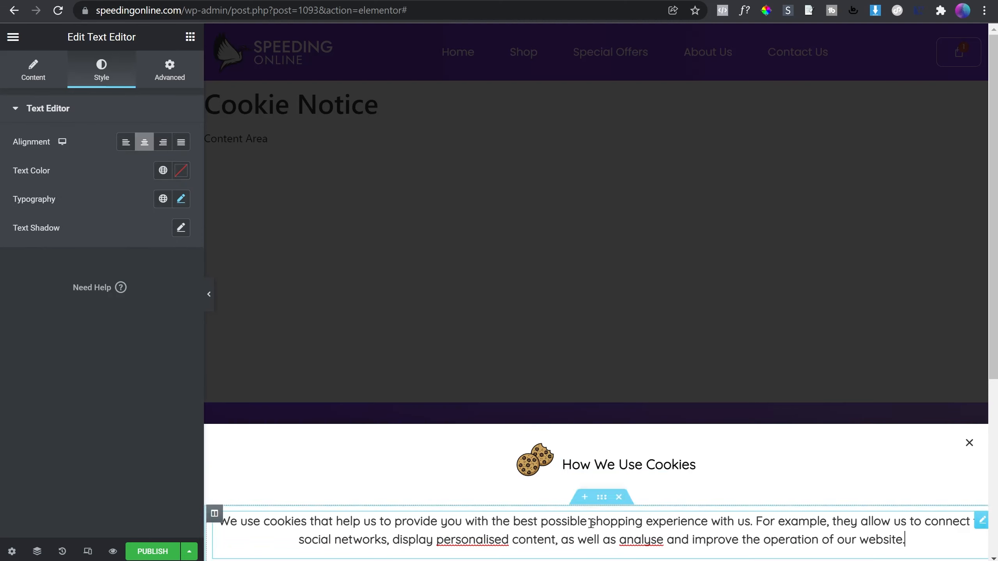
{"action": "left_click", "coordinate": [12, 552]}
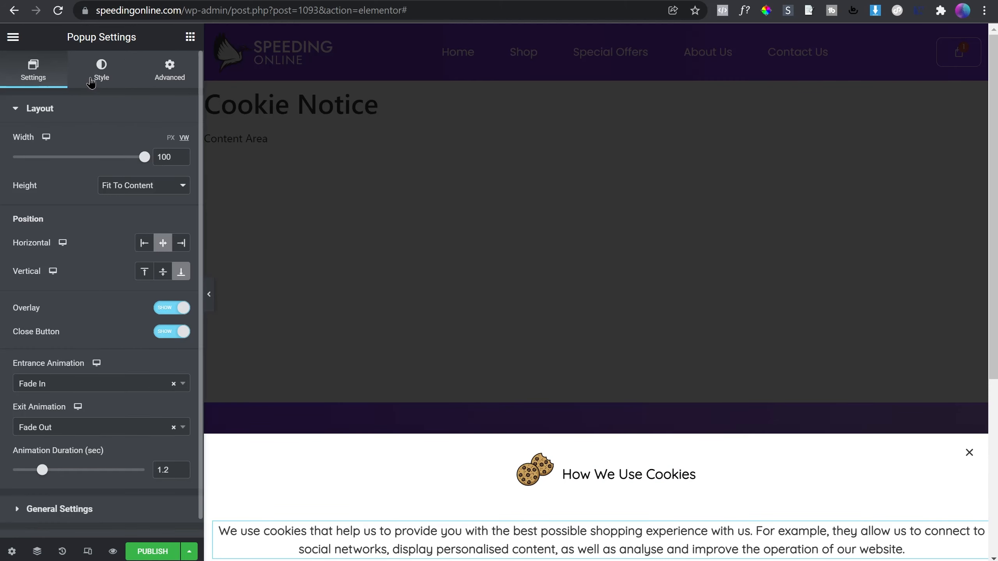
{"action": "left_click", "coordinate": [103, 80]}
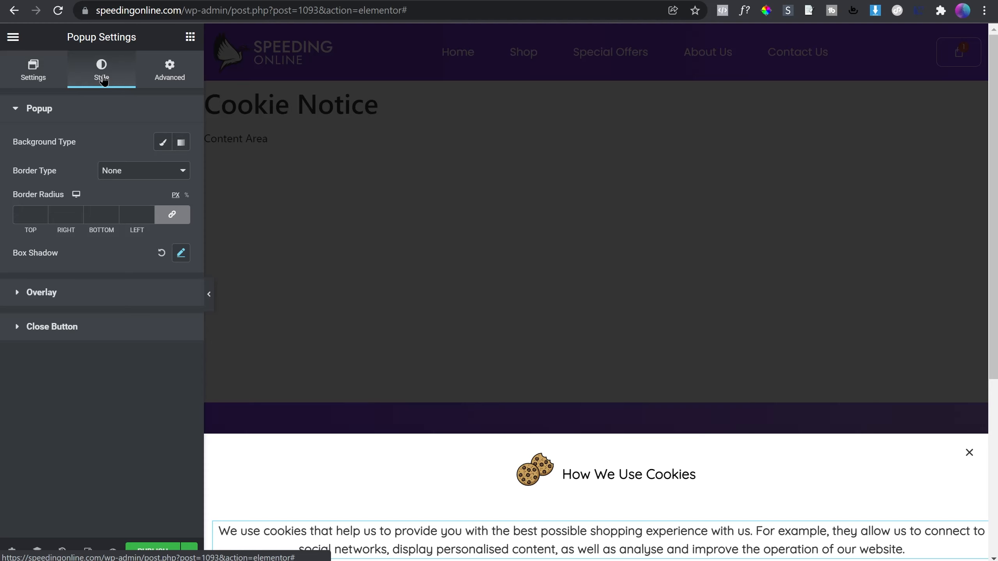
{"action": "left_click", "coordinate": [162, 142]}
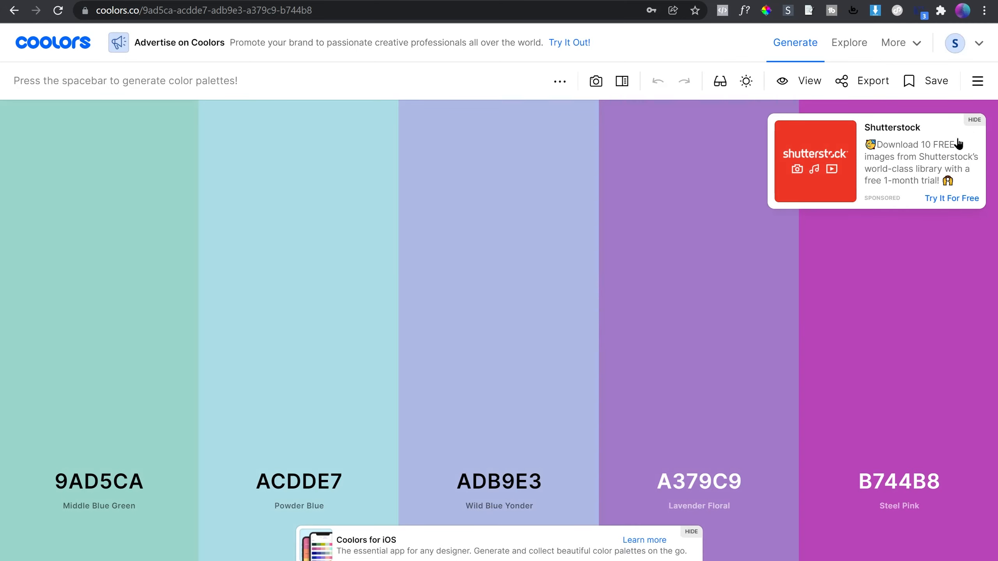
- In Coolors, load the saved palette "new palett" and copy the Caribbean Green color code 06D6A0
{"action": "left_click", "coordinate": [971, 123]}
{"action": "left_click", "coordinate": [979, 82]}
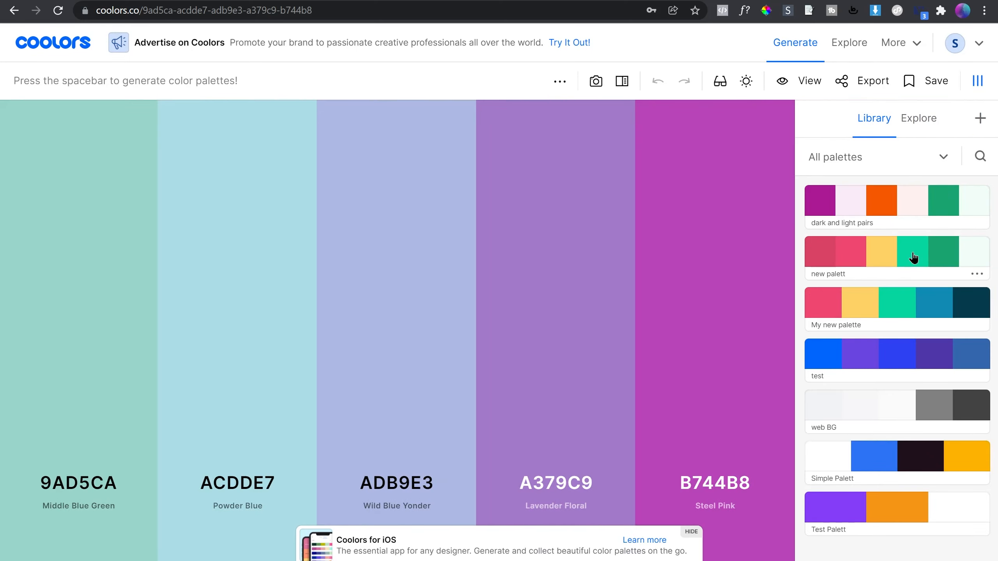
{"action": "left_click", "coordinate": [913, 258]}
{"action": "mouse_move", "coordinate": [466, 477]}
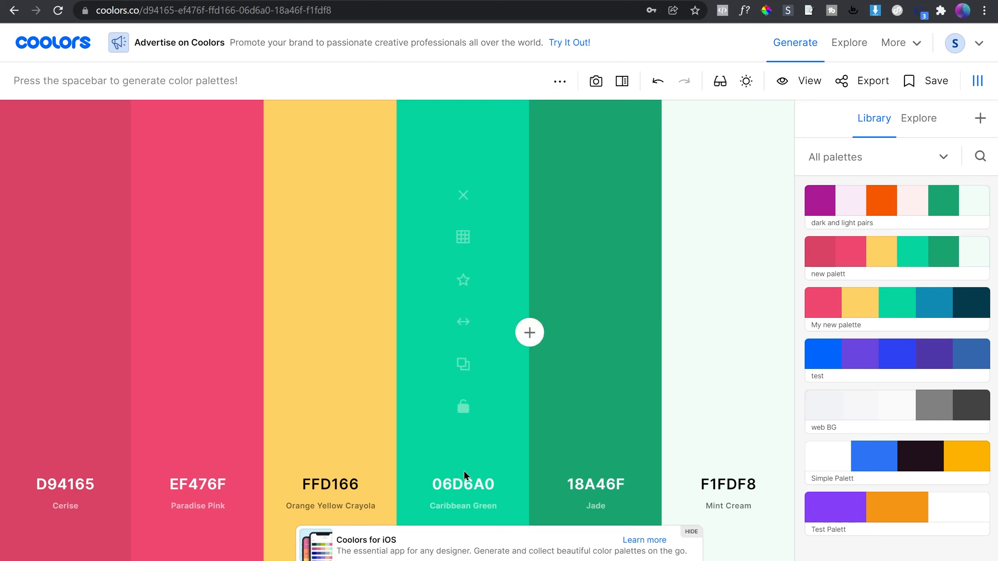
{"action": "left_click", "coordinate": [462, 365]}
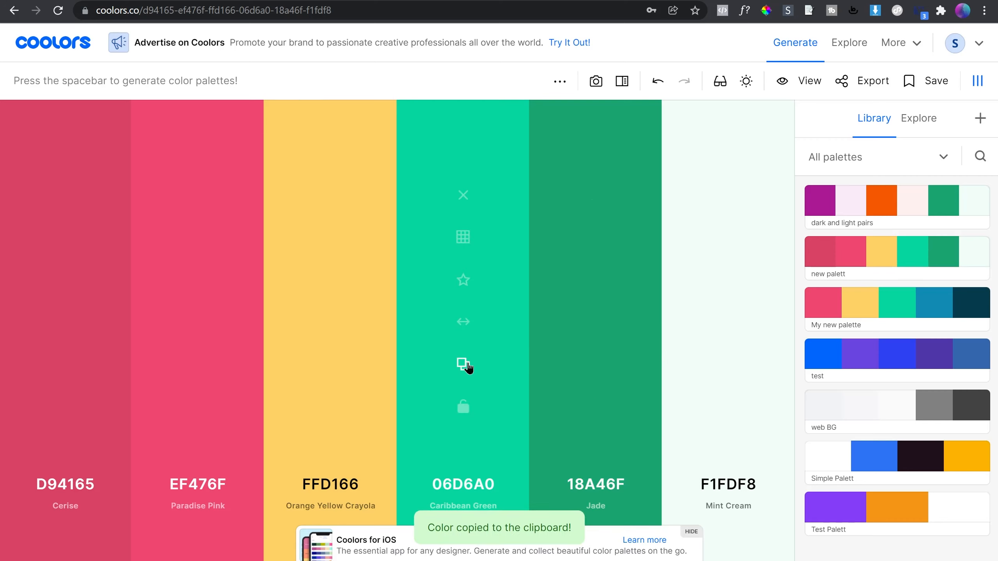
{"action": "left_click", "coordinate": [757, 0]}
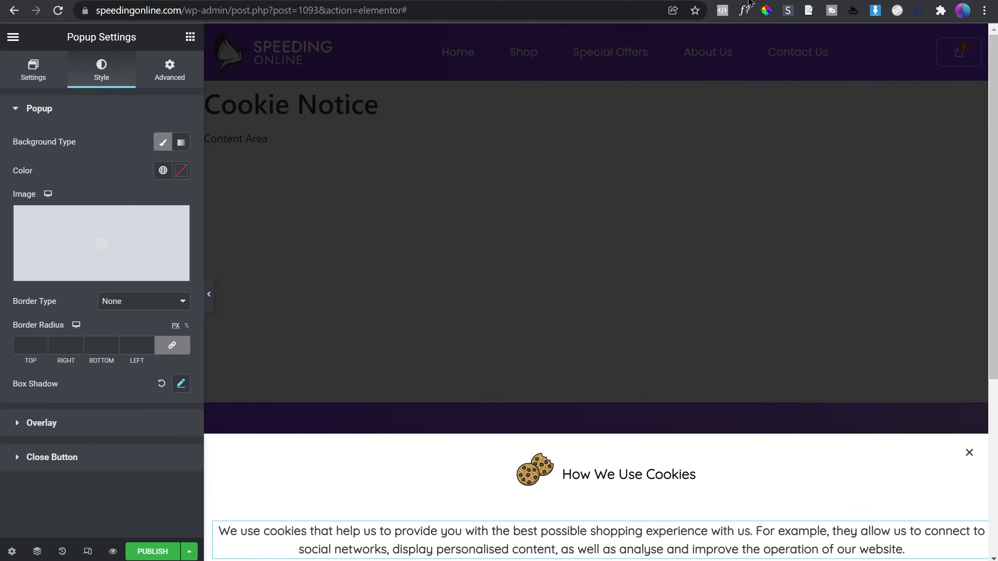
- Set the popup's background color to the copied green #06D6A0 in Elementor
{"action": "left_click", "coordinate": [181, 172]}
{"action": "double_click", "coordinate": [140, 383]}
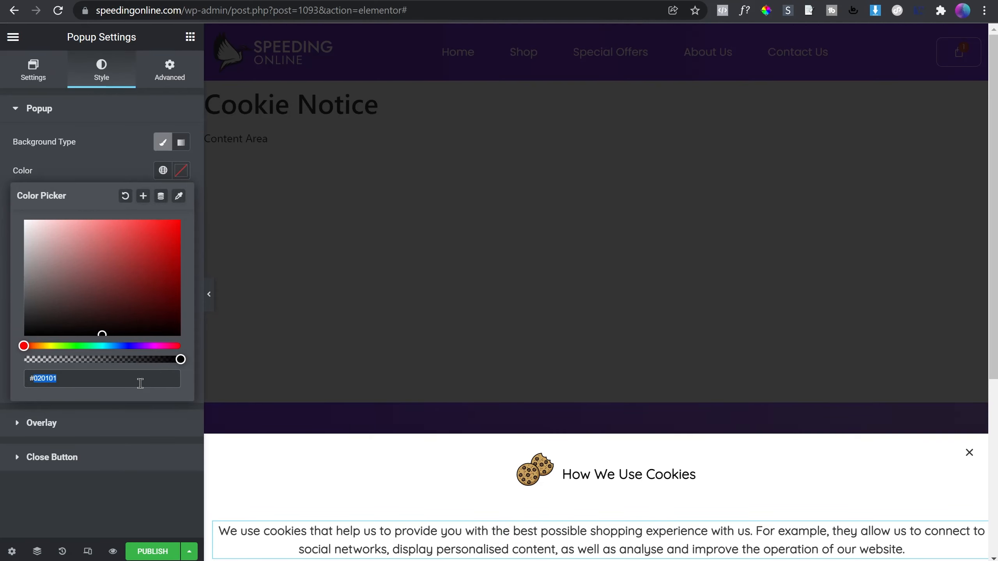
{"action": "key", "text": "ctrl+v"}
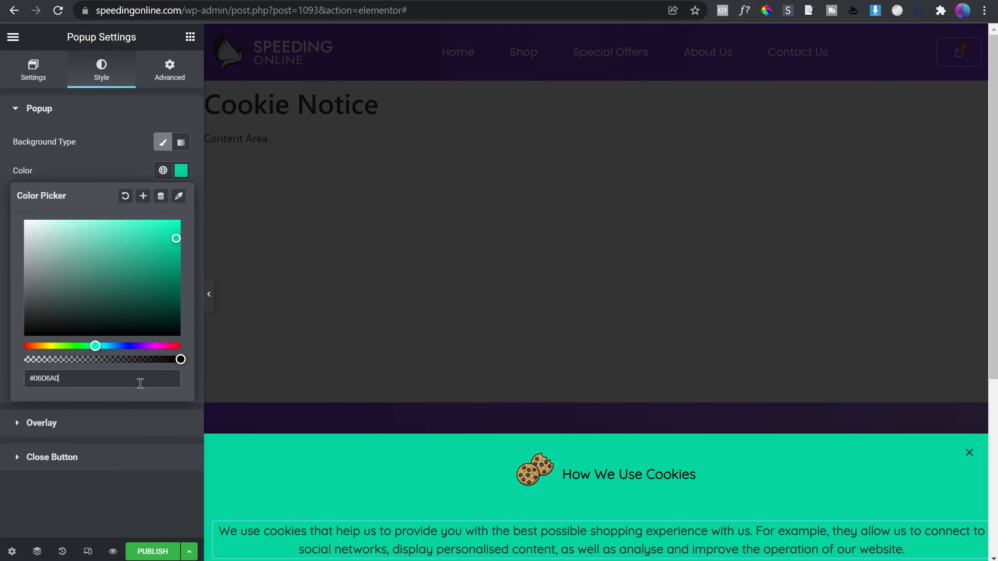
{"action": "left_click", "coordinate": [115, 162]}
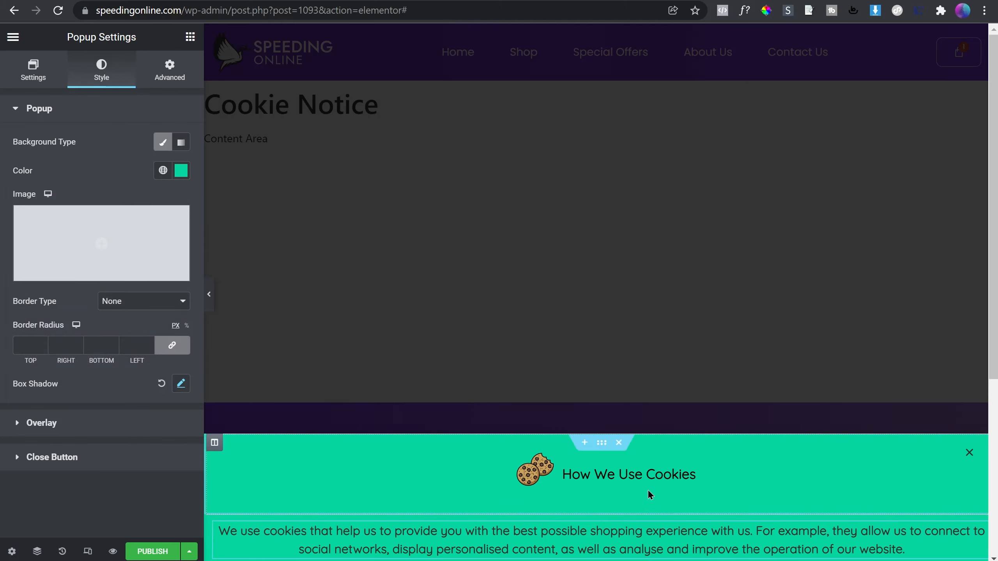
- Add a new section with two equal columns to the popup and move it below the cookie notice text
{"action": "left_click", "coordinate": [658, 535]}
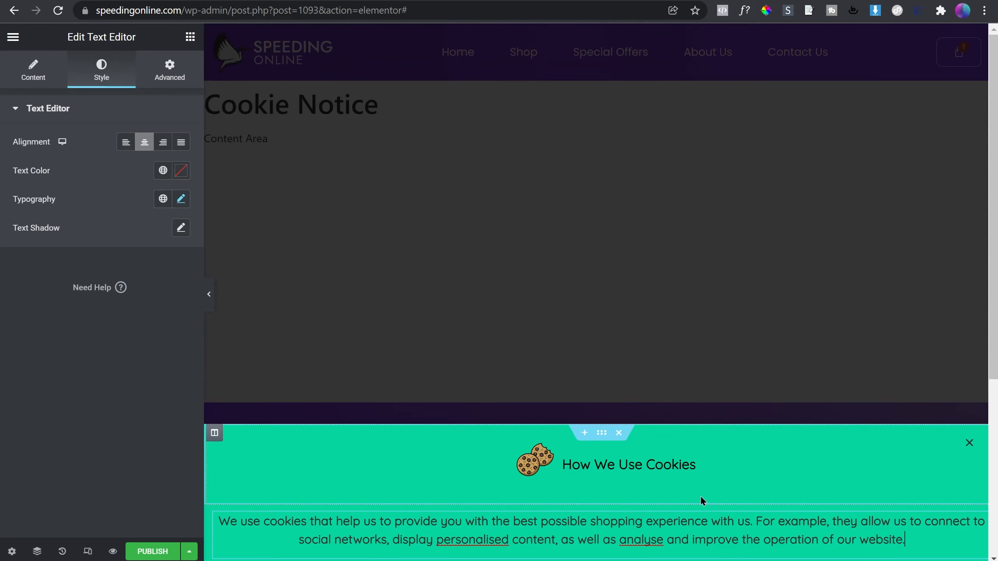
{"action": "left_click", "coordinate": [584, 432]}
{"action": "left_click", "coordinate": [569, 431]}
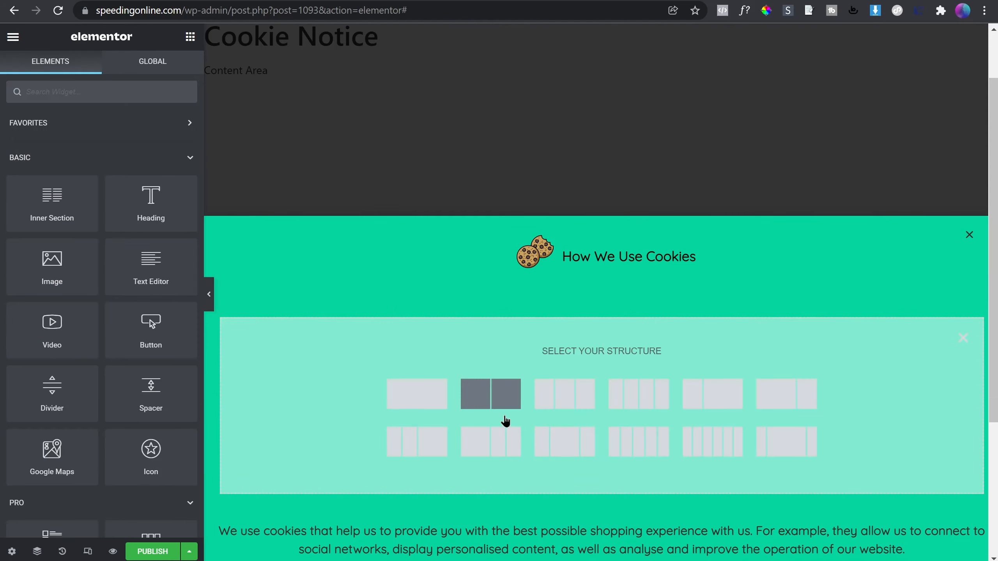
{"action": "left_click", "coordinate": [489, 408]}
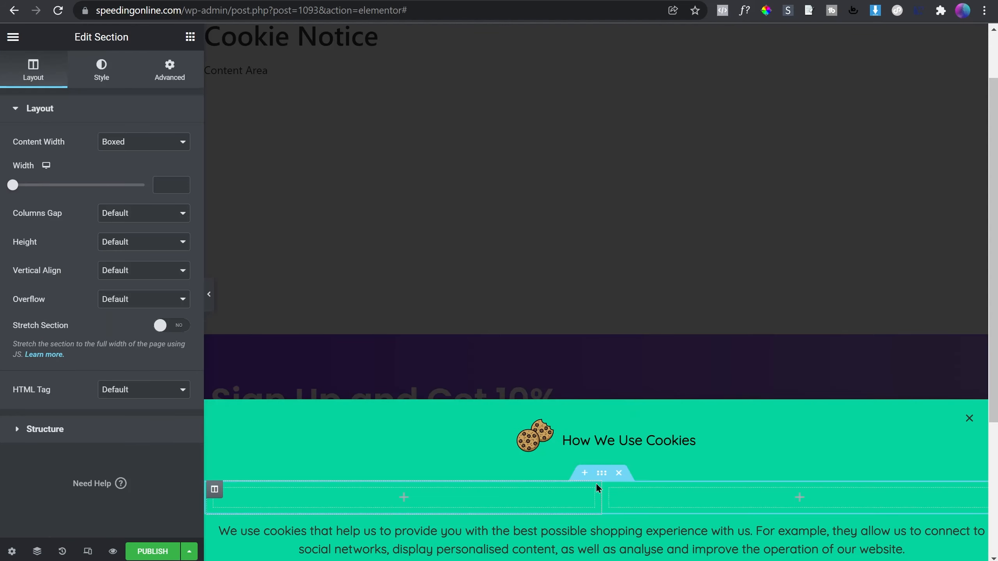
{"action": "left_click_drag", "start_coordinate": [605, 479], "coordinate": [605, 535]}
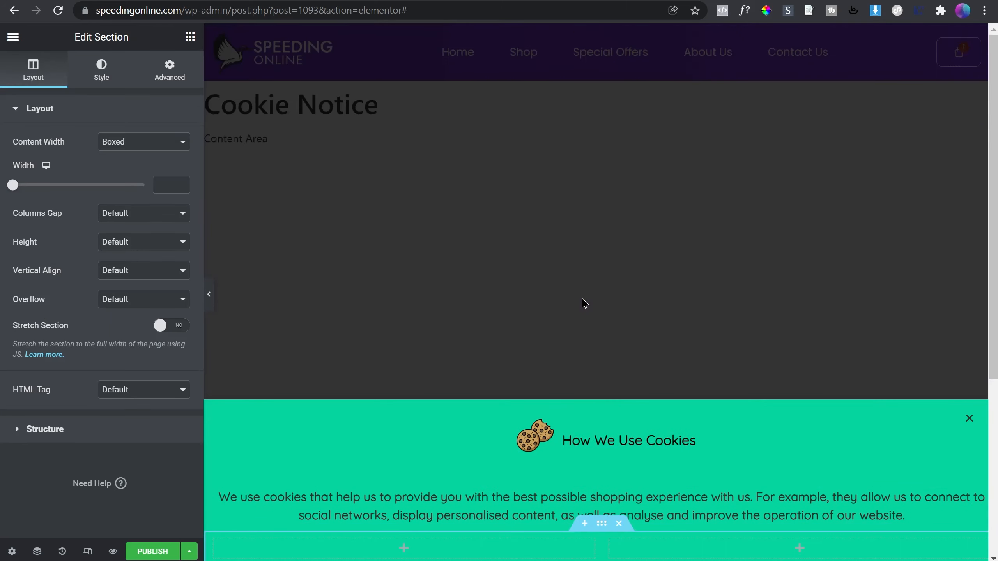
- Add a Button widget to the first column of the new section and align it right
{"action": "left_click", "coordinate": [190, 37]}
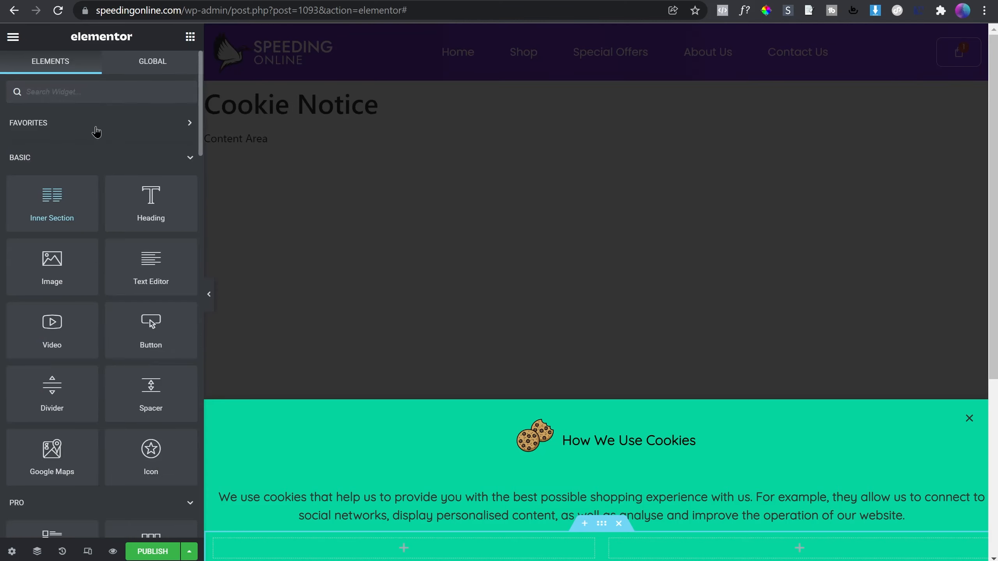
{"action": "left_click", "coordinate": [93, 96]}
{"action": "type", "text": "button"}
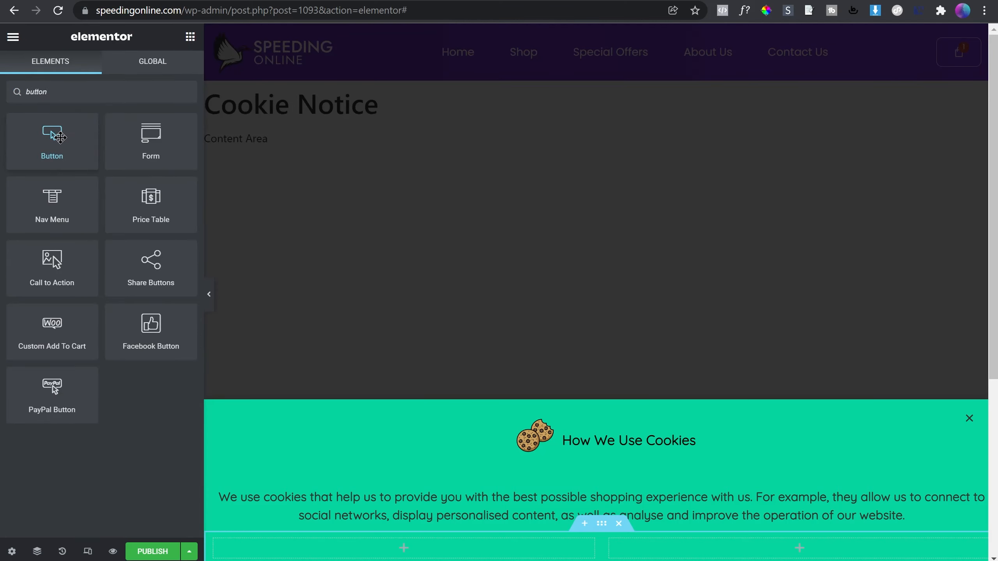
{"action": "left_click_drag", "start_coordinate": [53, 135], "coordinate": [539, 544]}
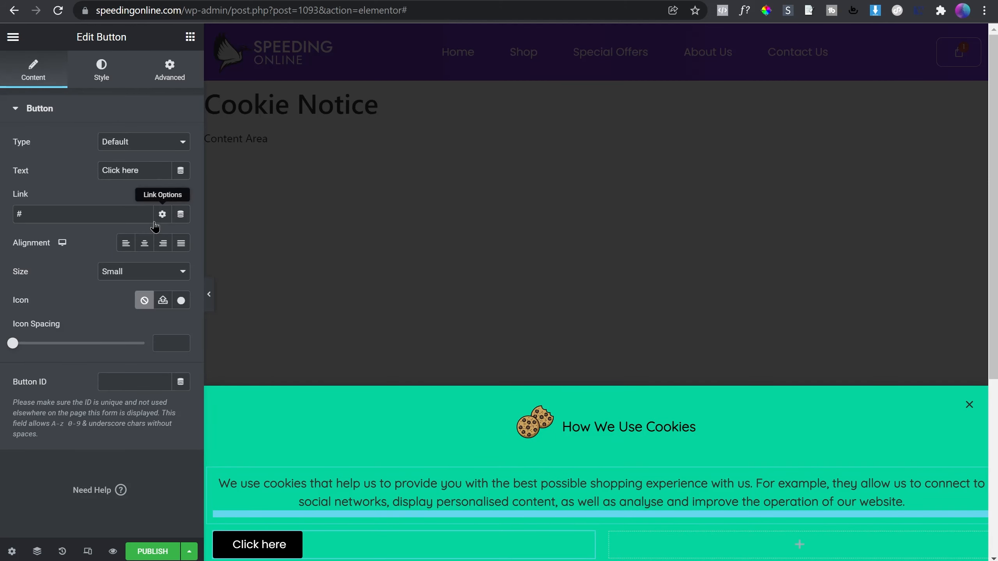
{"action": "left_click", "coordinate": [163, 243]}
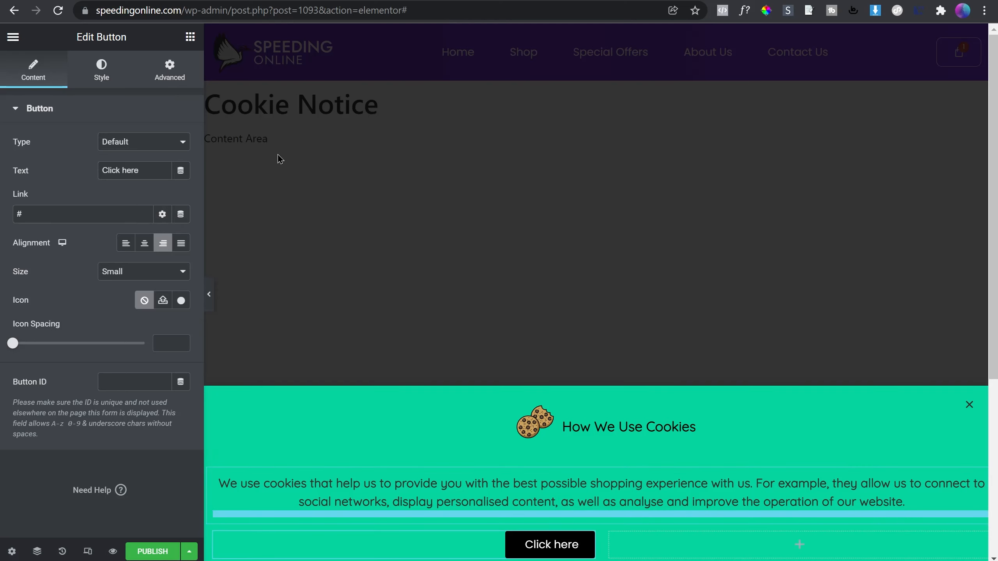
- Add another Button widget to the second, empty column beside the first button
{"action": "left_click", "coordinate": [190, 37]}
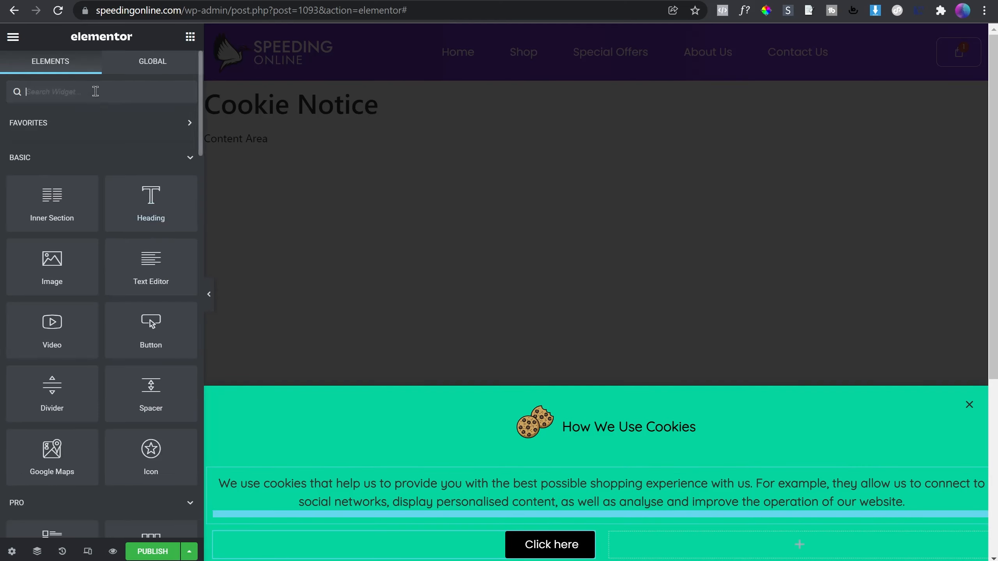
{"action": "type", "text": "butt"}
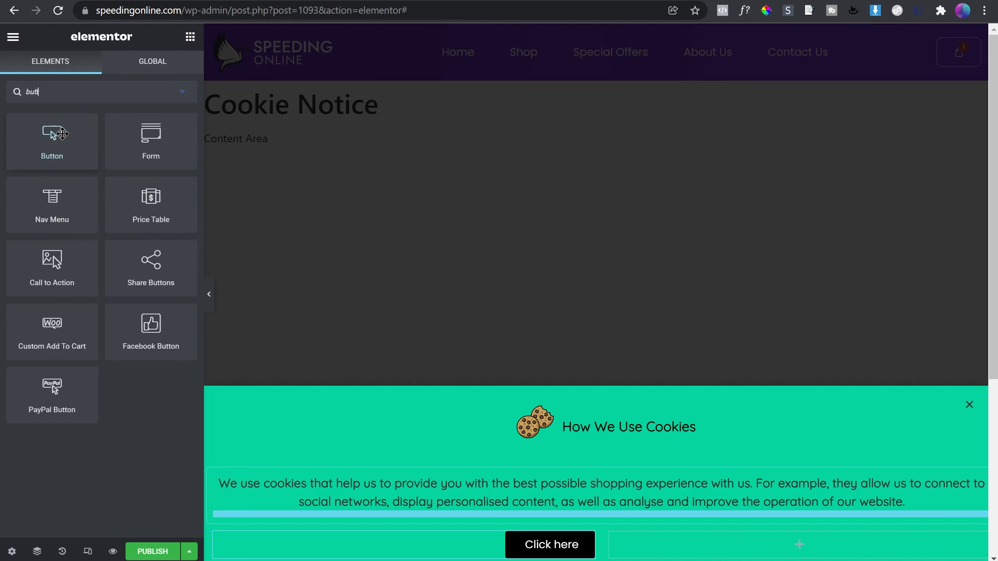
{"action": "left_click_drag", "start_coordinate": [55, 135], "coordinate": [690, 546]}
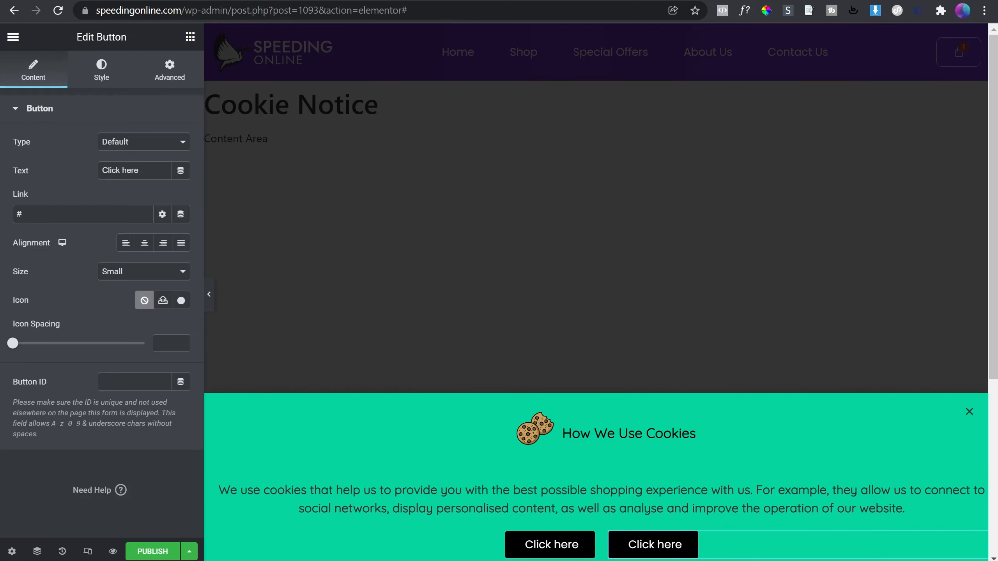
- Change the text of the button in the first column to "More Info"
{"action": "left_click", "coordinate": [586, 541]}
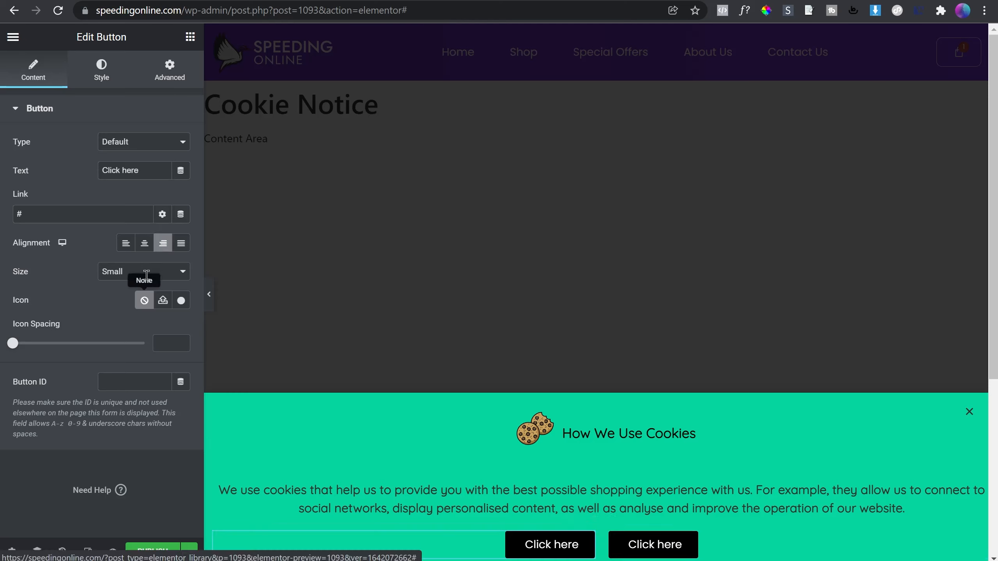
{"action": "double_click", "coordinate": [116, 172]}
{"action": "triple_click", "coordinate": [117, 172]}
{"action": "type", "text": "More"}
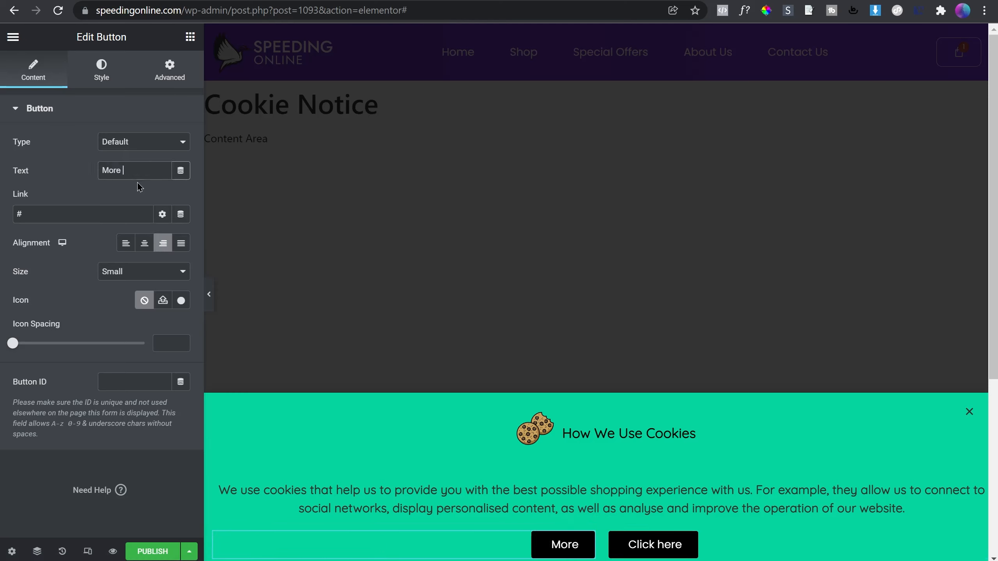
{"action": "type", "text": " Info"}
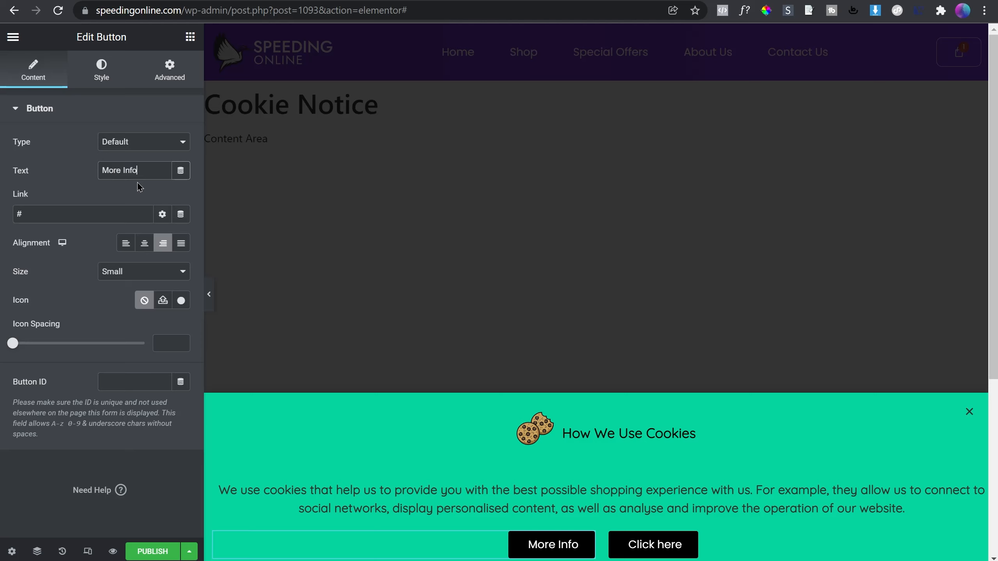
- Change the text of the button in the second column to "Accept All"
{"action": "left_click", "coordinate": [638, 545]}
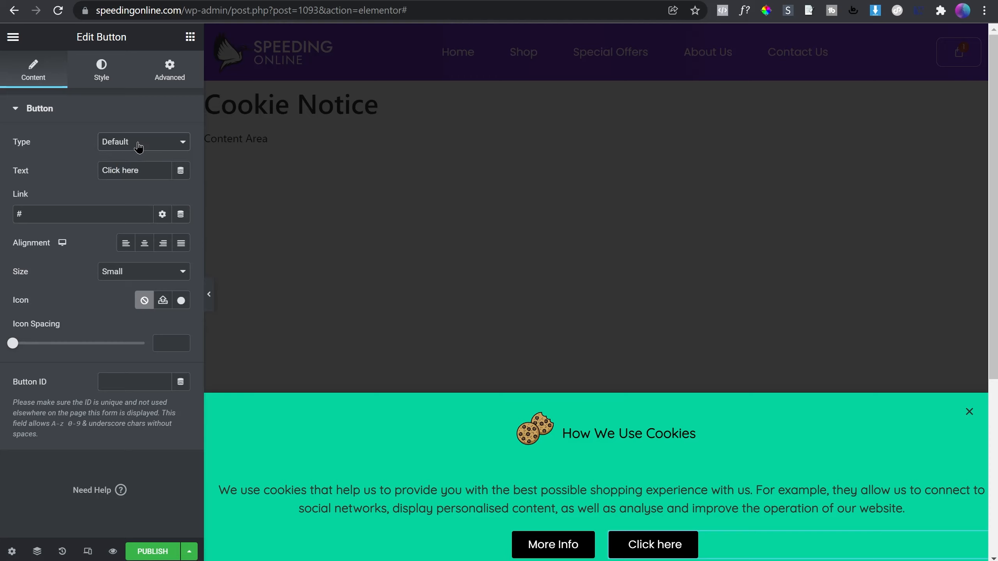
{"action": "triple_click", "coordinate": [133, 172]}
{"action": "type", "text": "A"}
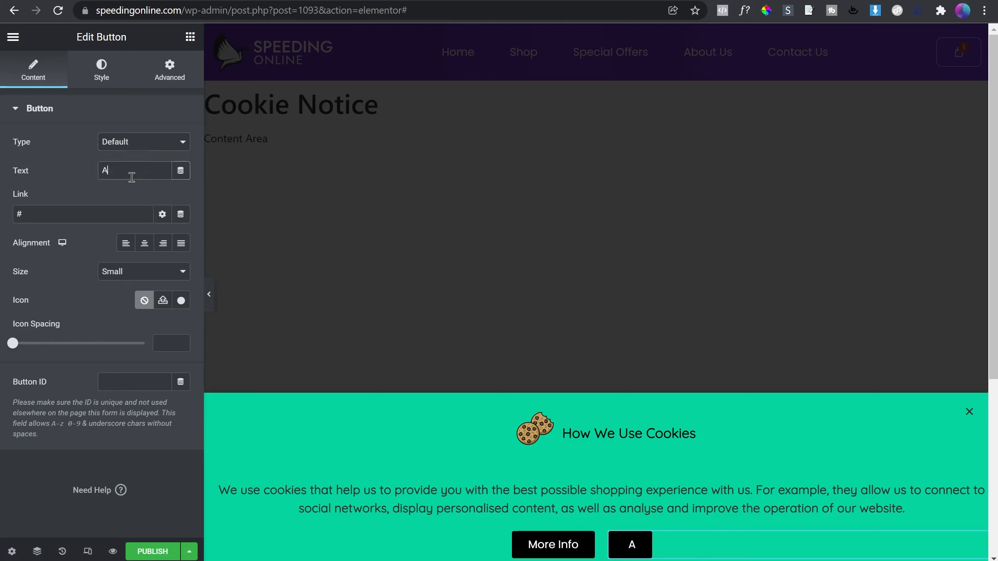
{"action": "type", "text": "ccept All"}
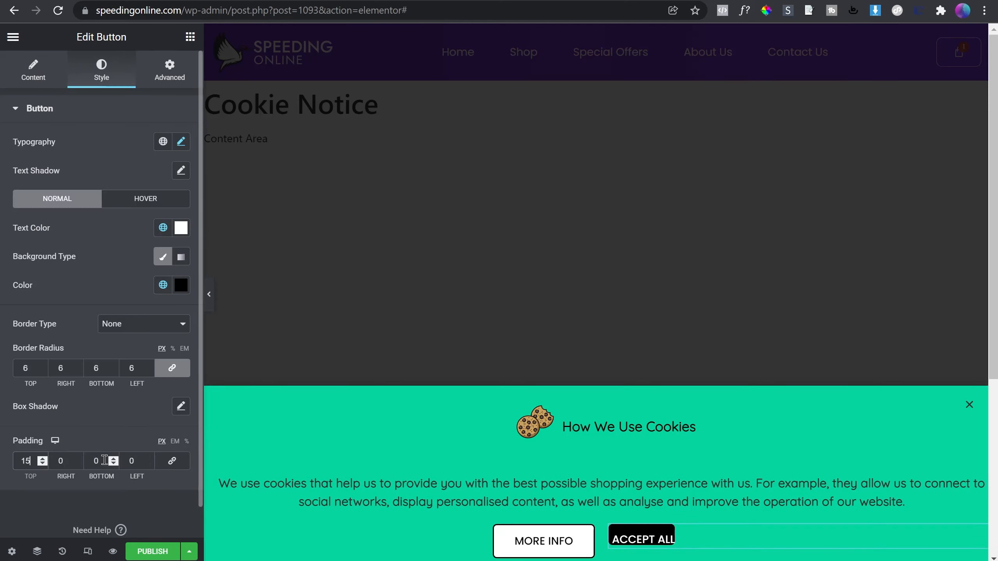
- Set the Accept All button's padding to 15 px at the bottom and 100 px on the right and left
{"action": "left_click", "coordinate": [104, 461]}
{"action": "type", "text": "15"}
{"action": "left_click", "coordinate": [65, 460]}
{"action": "type", "text": "100"}
{"action": "left_click", "coordinate": [133, 461]}
{"action": "type", "text": "100"}
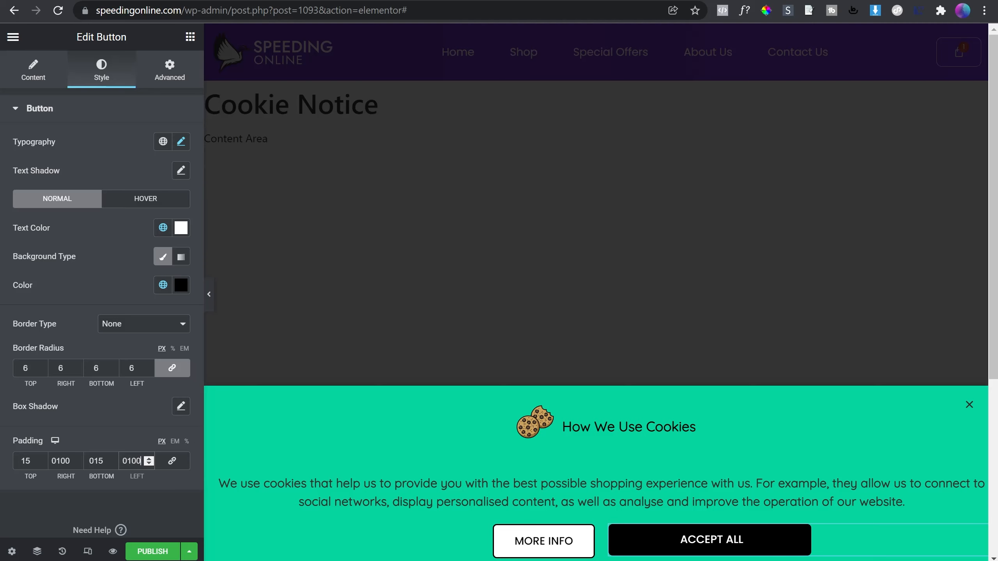
- Unlink the More Info button's padding values and set 15 px top and bottom, 100 px right and left
{"action": "left_click", "coordinate": [587, 535]}
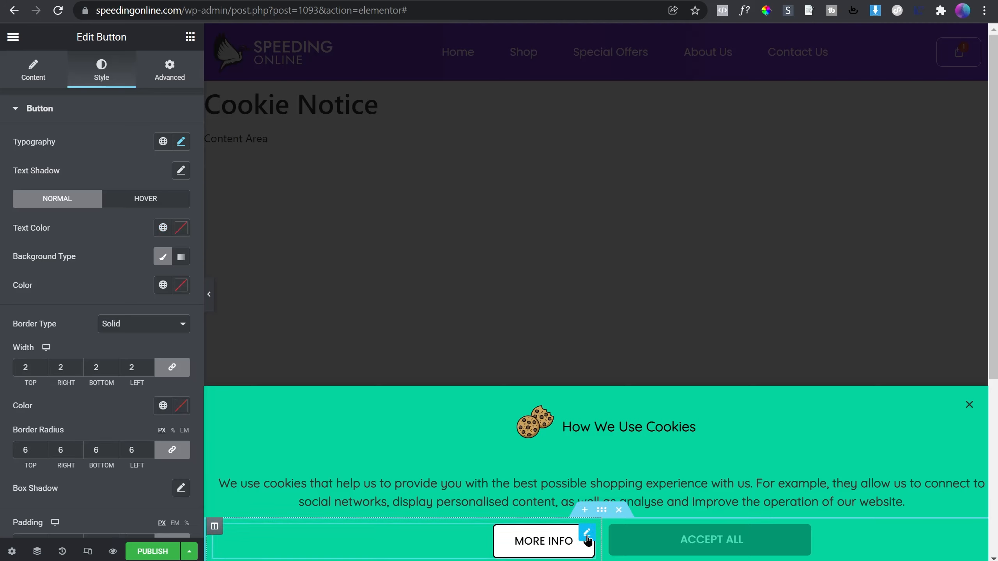
{"action": "scroll", "coordinate": [113, 465], "scroll_direction": "down", "scroll_amount": 3}
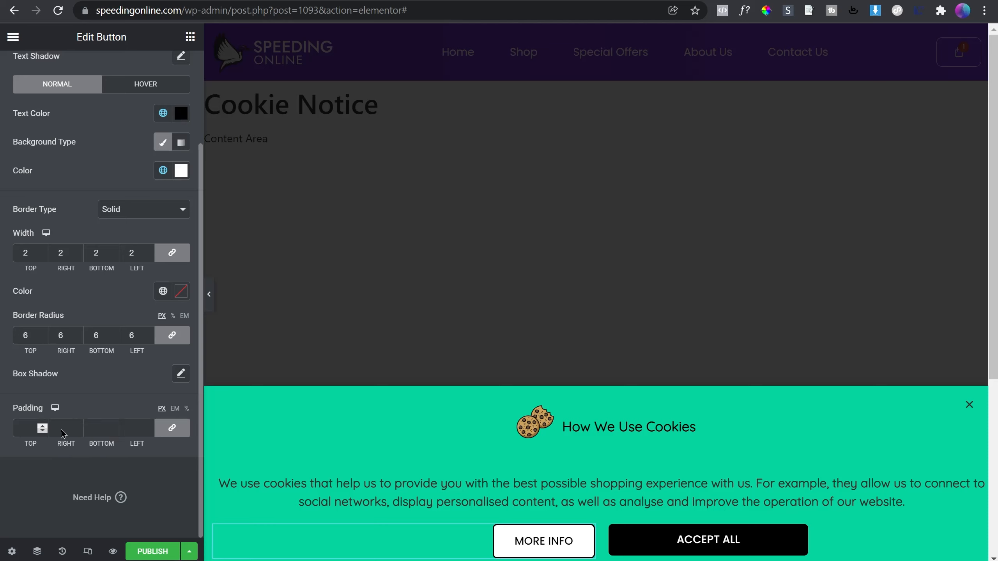
{"action": "left_click", "coordinate": [172, 428]}
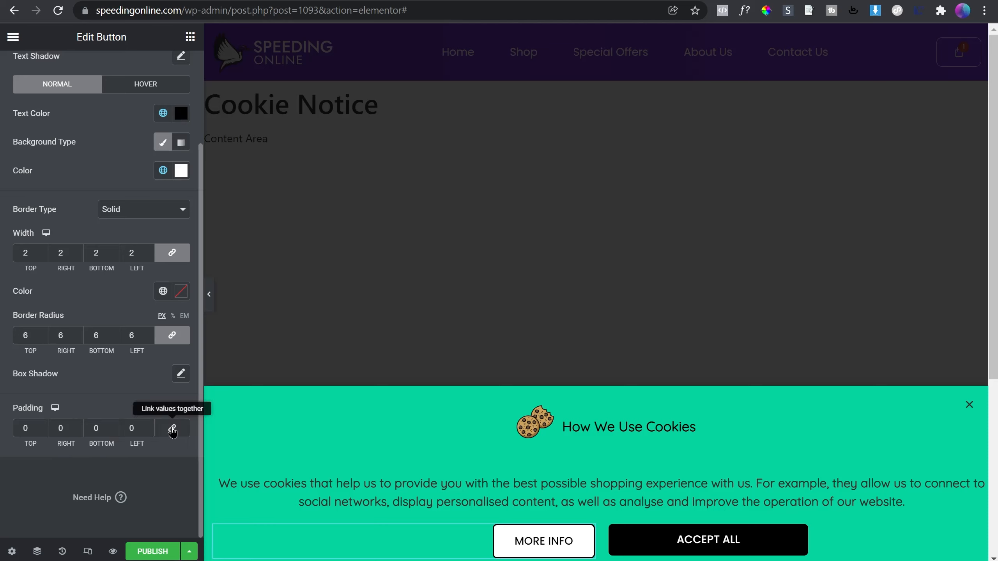
{"action": "left_click", "coordinate": [29, 426]}
{"action": "type", "text": "15"}
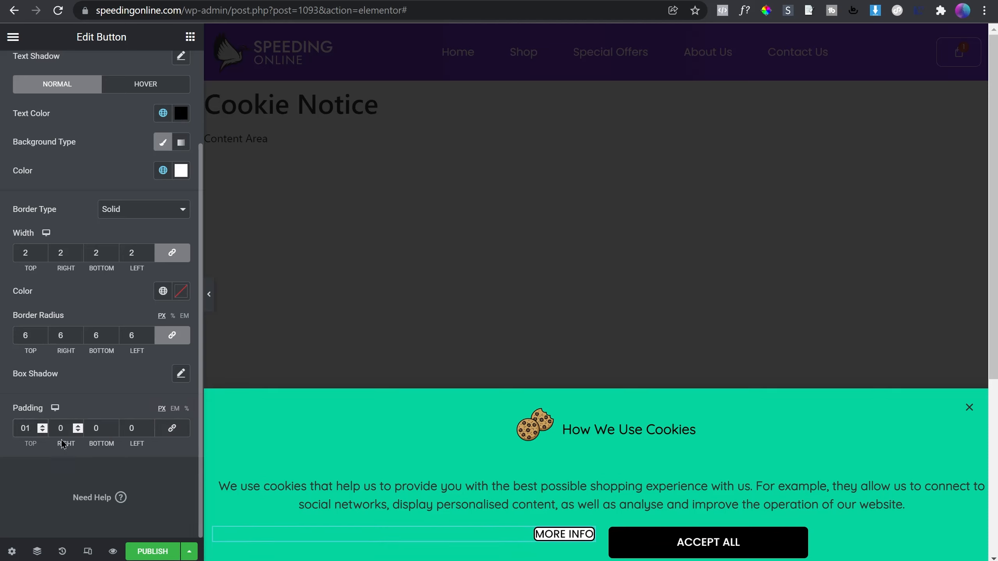
{"action": "left_click", "coordinate": [99, 428]}
{"action": "type", "text": "15"}
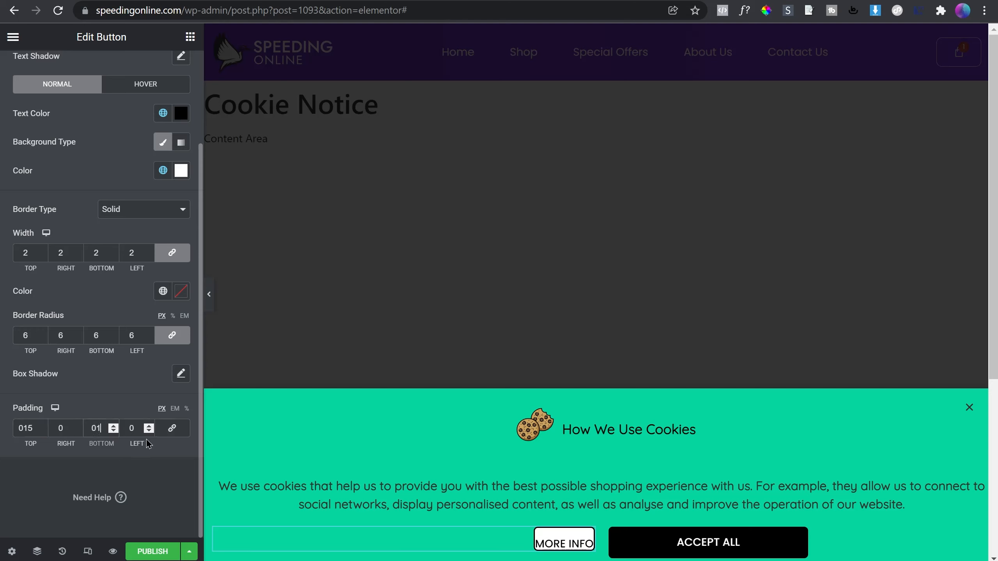
{"action": "left_click", "coordinate": [62, 428]}
{"action": "type", "text": "100"}
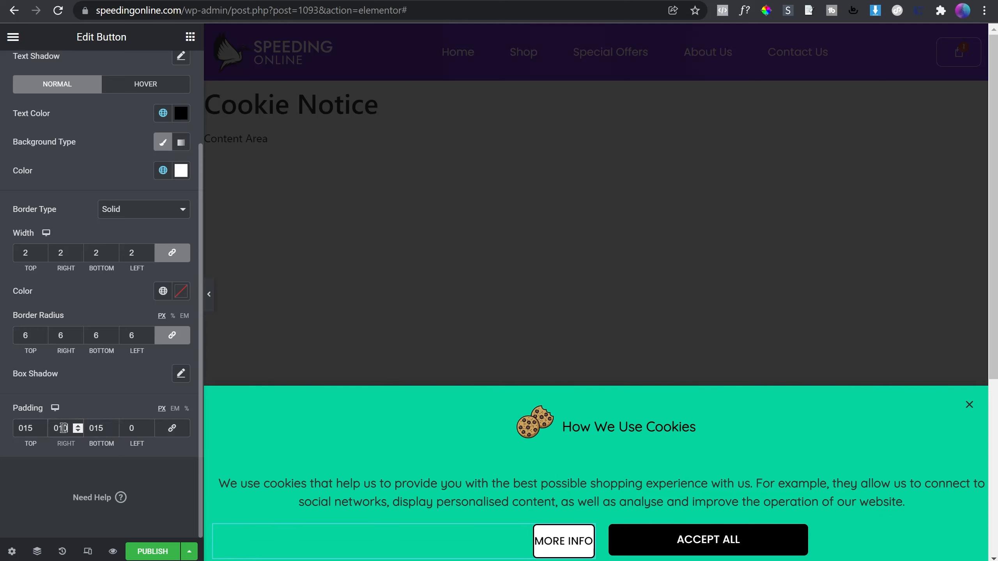
{"action": "left_click", "coordinate": [138, 429]}
{"action": "type", "text": "100"}
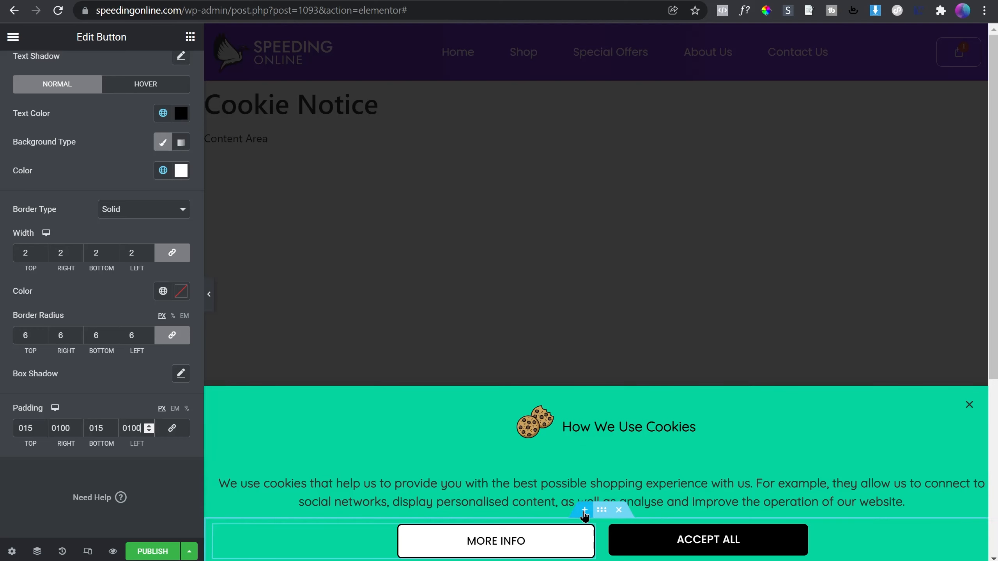
- Add a new single-column section to the popup and move it below the two buttons
{"action": "left_click", "coordinate": [585, 510]}
{"action": "left_click", "coordinate": [573, 442]}
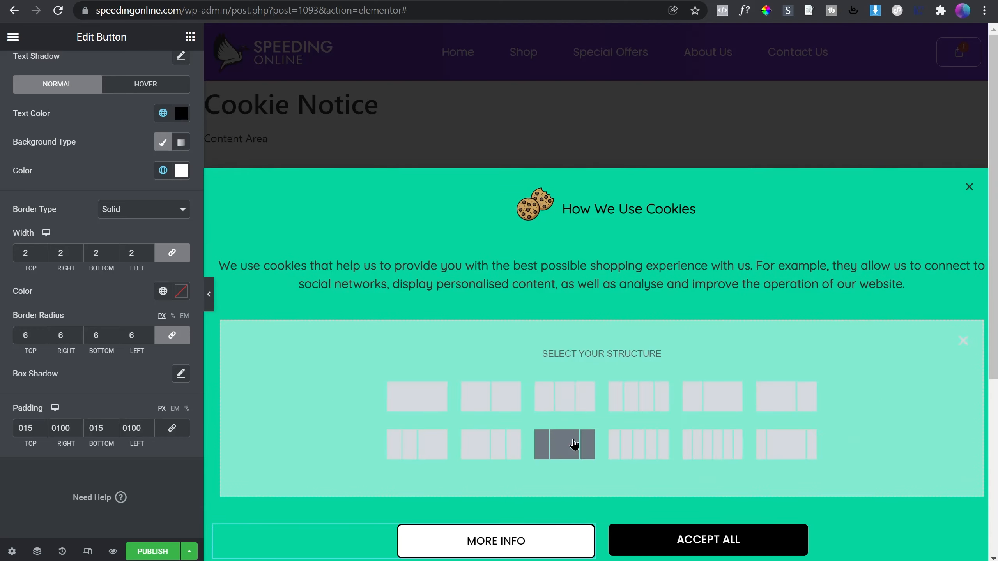
{"action": "left_click", "coordinate": [435, 409]}
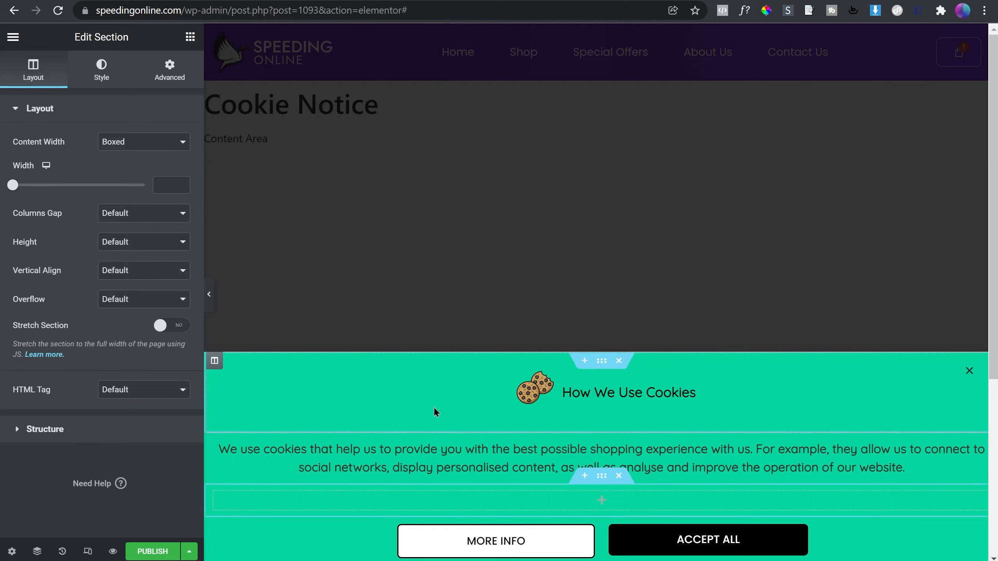
{"action": "left_click_drag", "start_coordinate": [603, 481], "coordinate": [602, 530]}
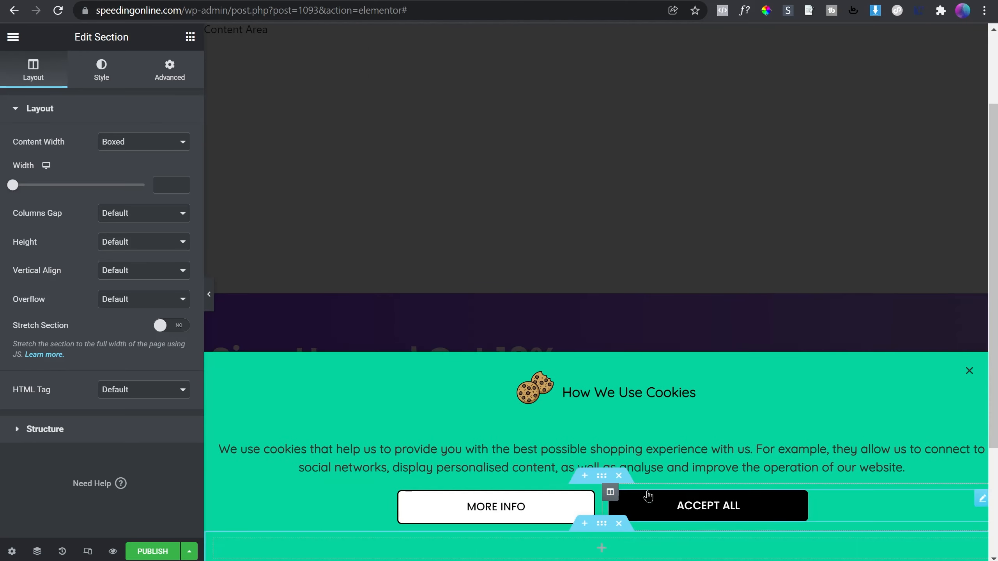
- Add a Text Editor widget to the new section reading "We have recently update our Privacy Notice, click here for further details"
{"action": "left_click", "coordinate": [190, 37]}
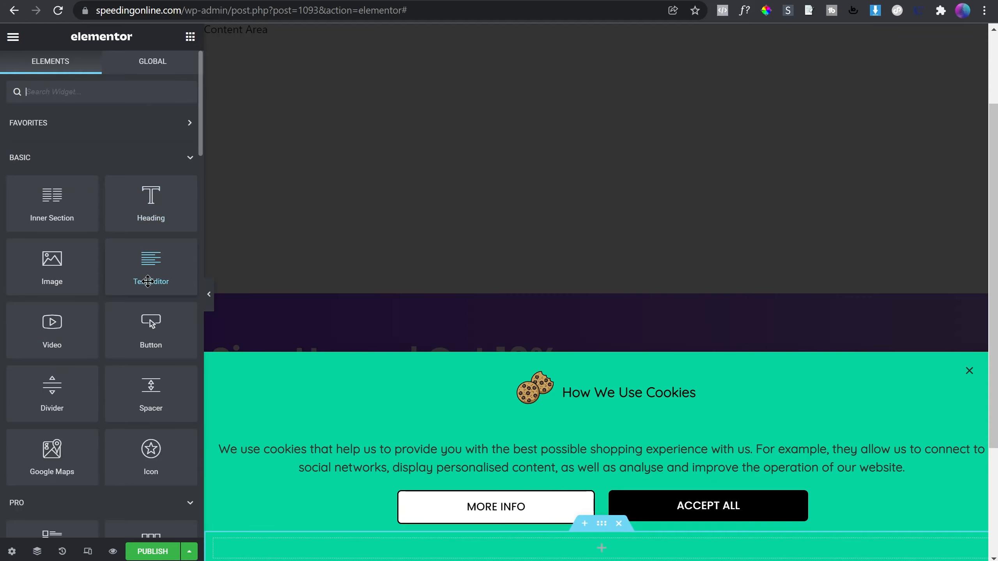
{"action": "left_click_drag", "start_coordinate": [151, 275], "coordinate": [596, 548]}
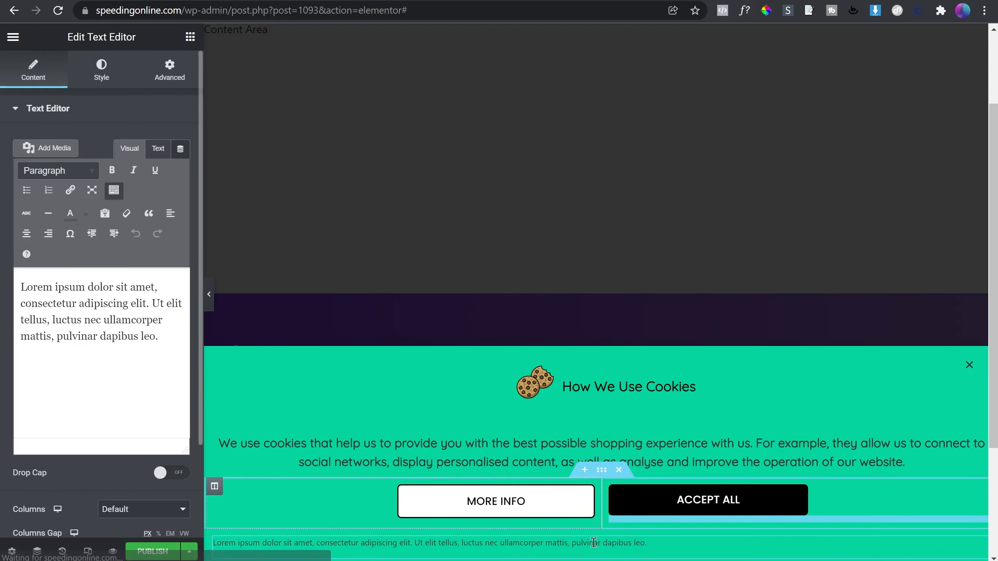
{"action": "left_click_drag", "start_coordinate": [174, 349], "coordinate": [22, 290]}
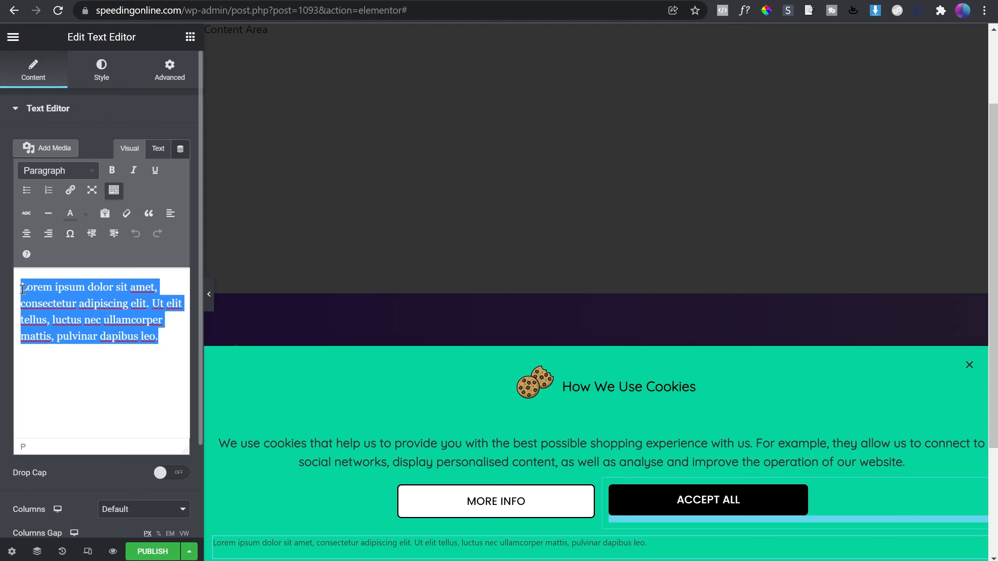
{"action": "type", "text": "We have recently update our Privacy Notice, click here for further details"}
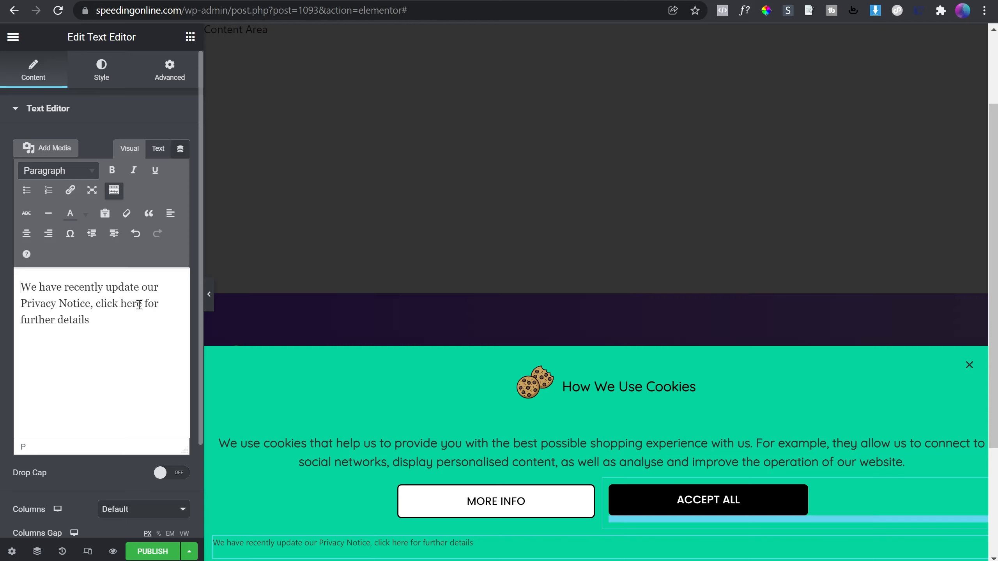
- Link the word "here" in the privacy notice text to speedingonline.com/privacy
{"action": "left_click_drag", "start_coordinate": [142, 303], "coordinate": [120, 301]}
{"action": "left_click", "coordinate": [113, 190]}
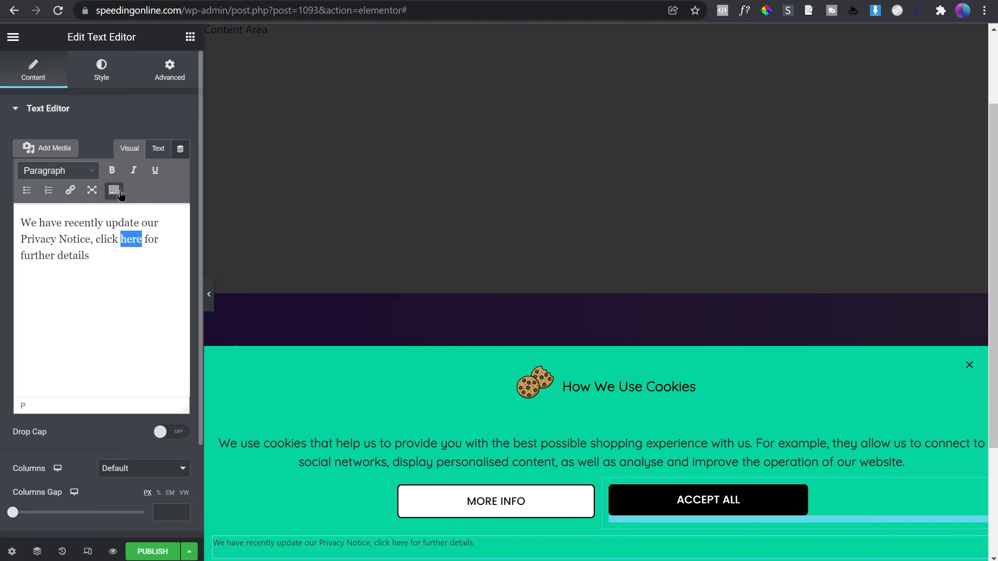
{"action": "left_click", "coordinate": [71, 191]}
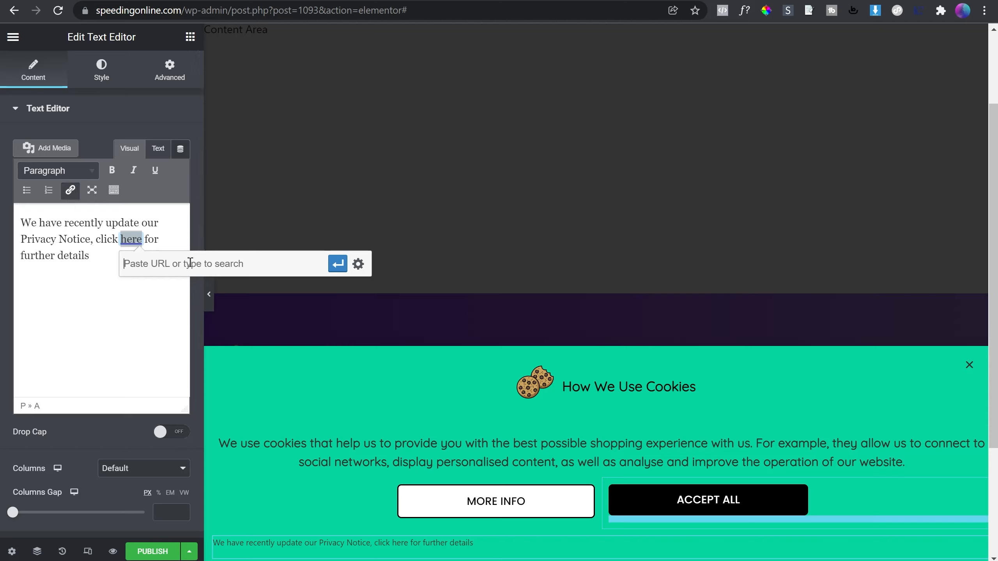
{"action": "type", "text": "speedingonline.com/privacy"}
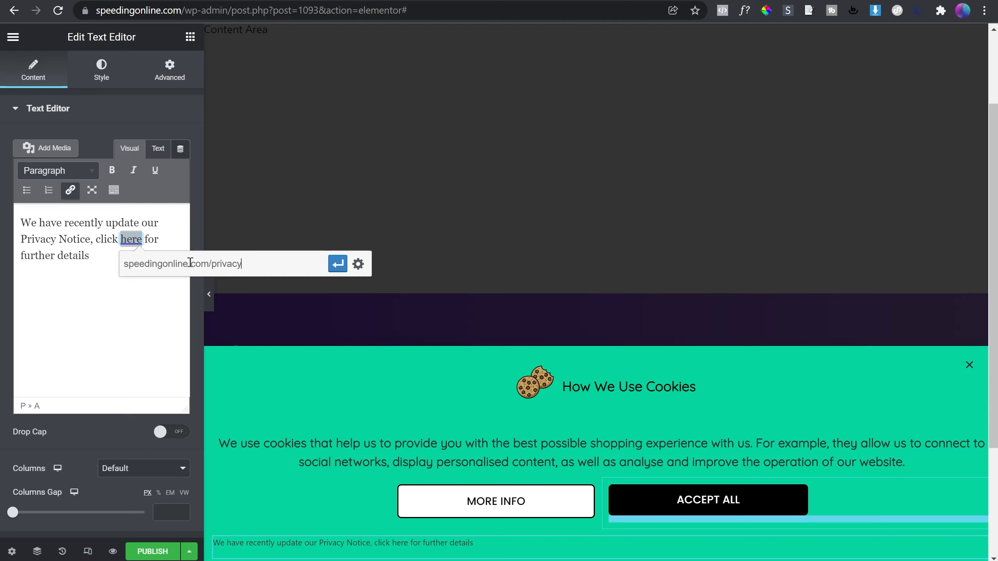
{"action": "left_click", "coordinate": [337, 264]}
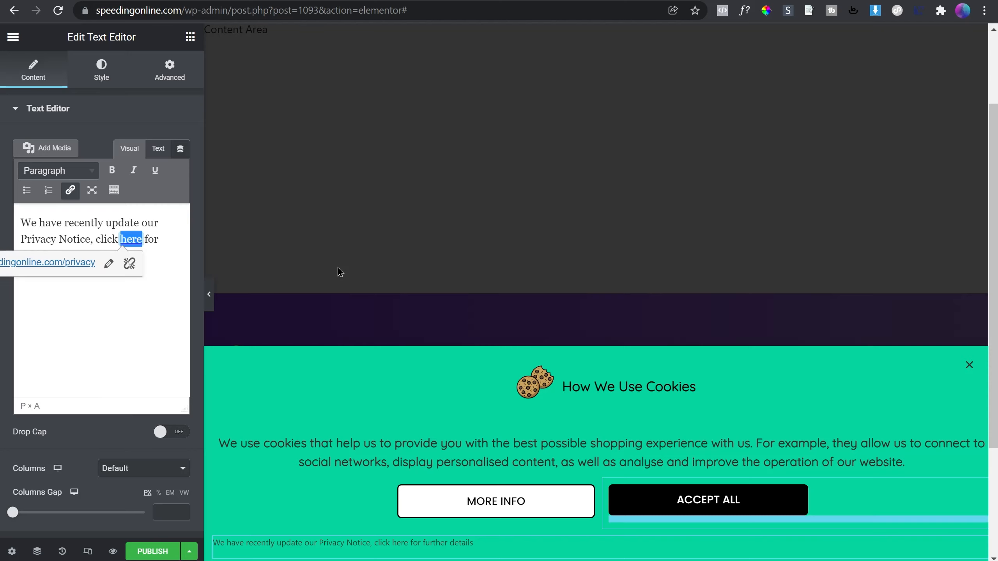
{"action": "left_click", "coordinate": [127, 334]}
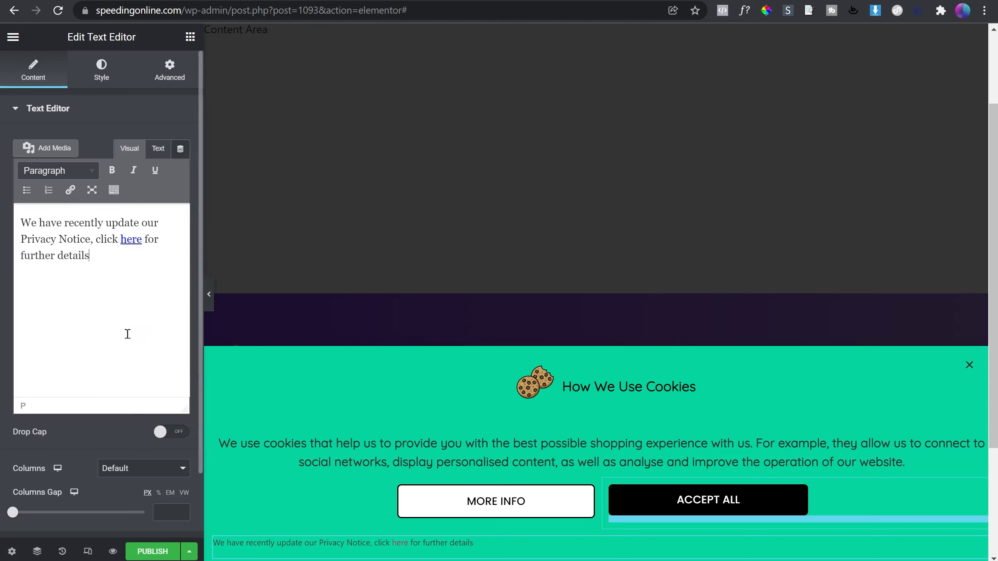
- Centre the privacy notice text and set its text colour to the global Black
{"action": "left_click", "coordinate": [105, 76]}
{"action": "left_click", "coordinate": [148, 150]}
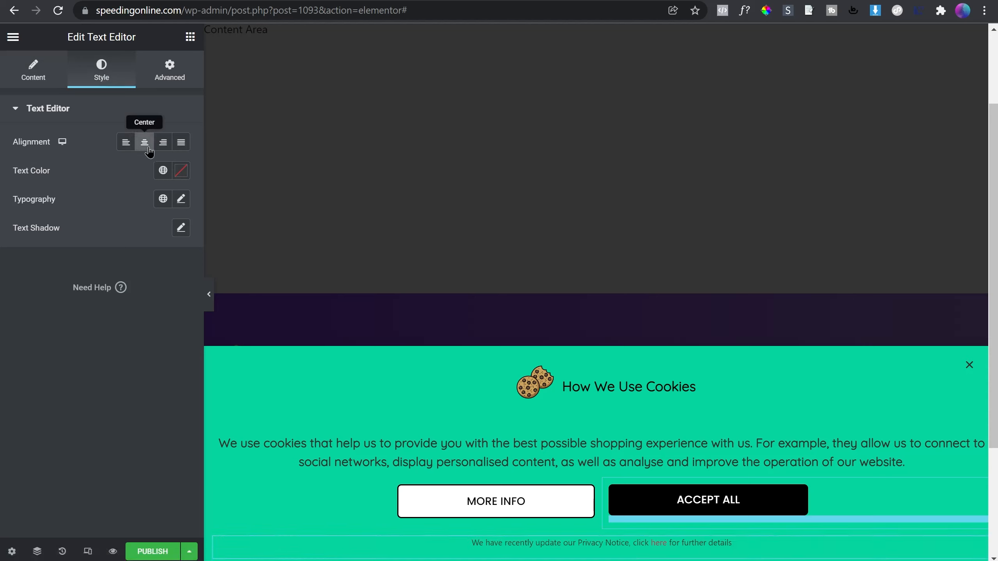
{"action": "left_click", "coordinate": [163, 172]}
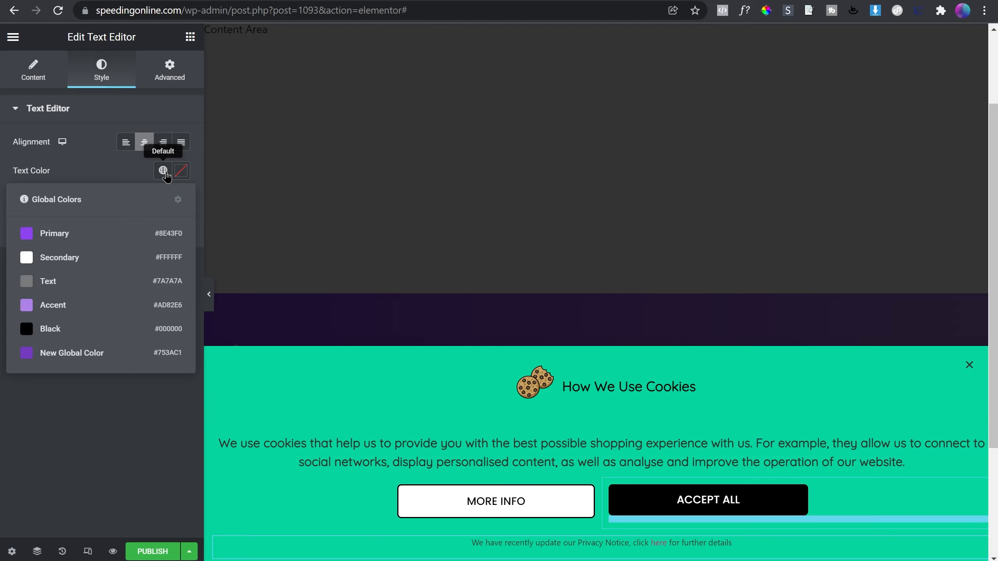
{"action": "left_click", "coordinate": [128, 333]}
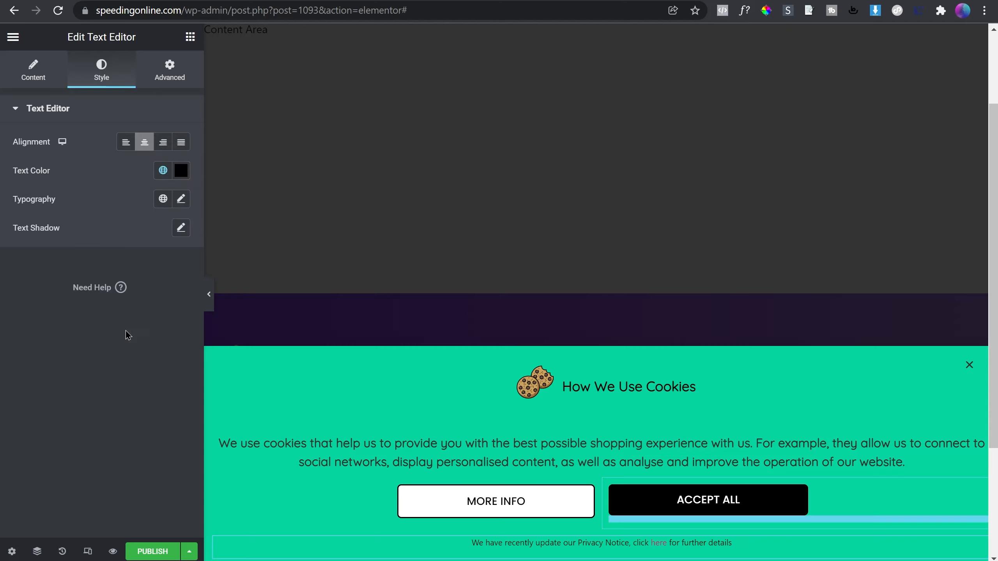
{"action": "left_click", "coordinate": [163, 171]}
{"action": "left_click", "coordinate": [113, 238]}
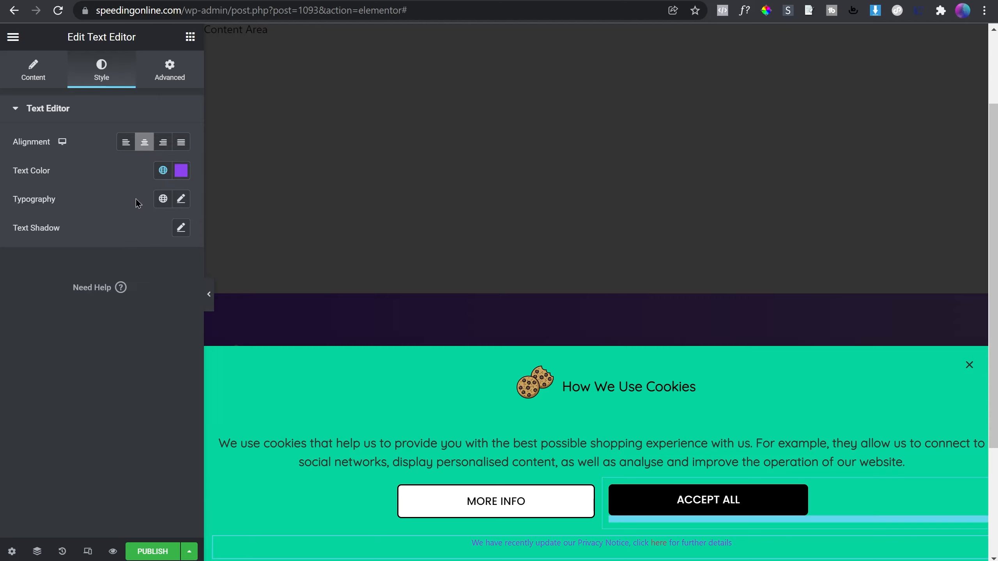
{"action": "left_click", "coordinate": [160, 173]}
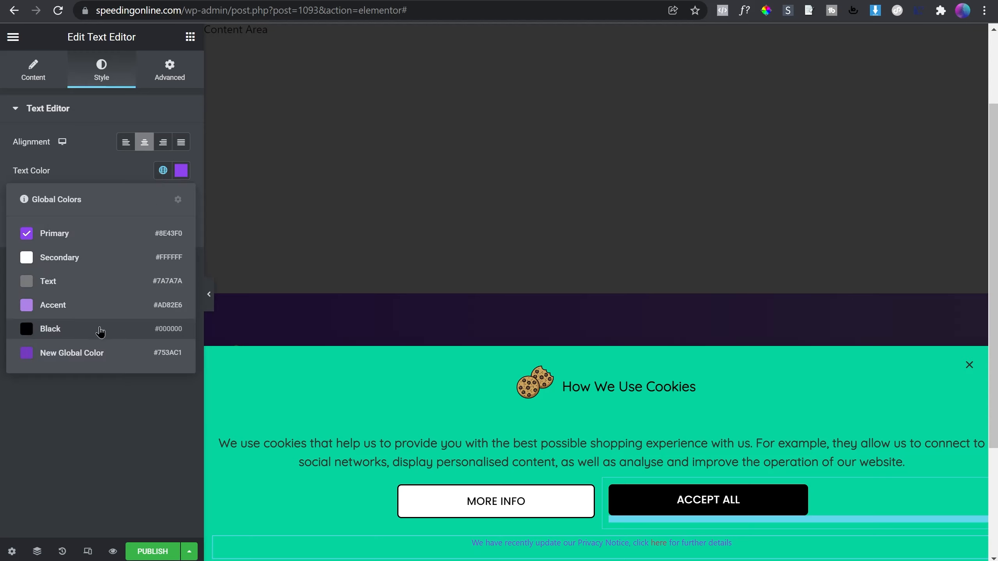
{"action": "left_click", "coordinate": [101, 332]}
- Apply the global Poppins 16 font to the privacy notice text and reduce its size to 14 px
{"action": "left_click", "coordinate": [163, 204]}
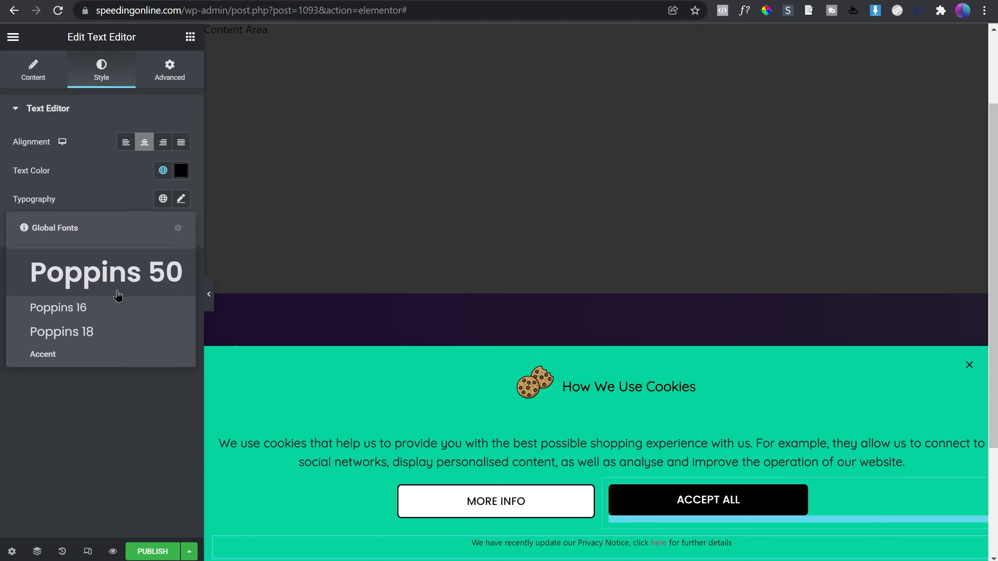
{"action": "left_click", "coordinate": [120, 308]}
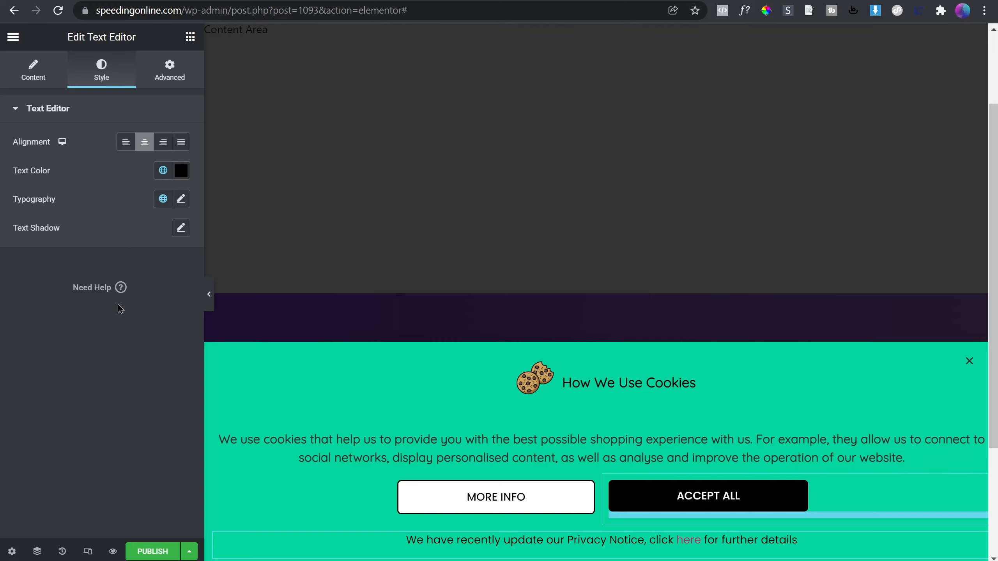
{"action": "left_click", "coordinate": [181, 199]}
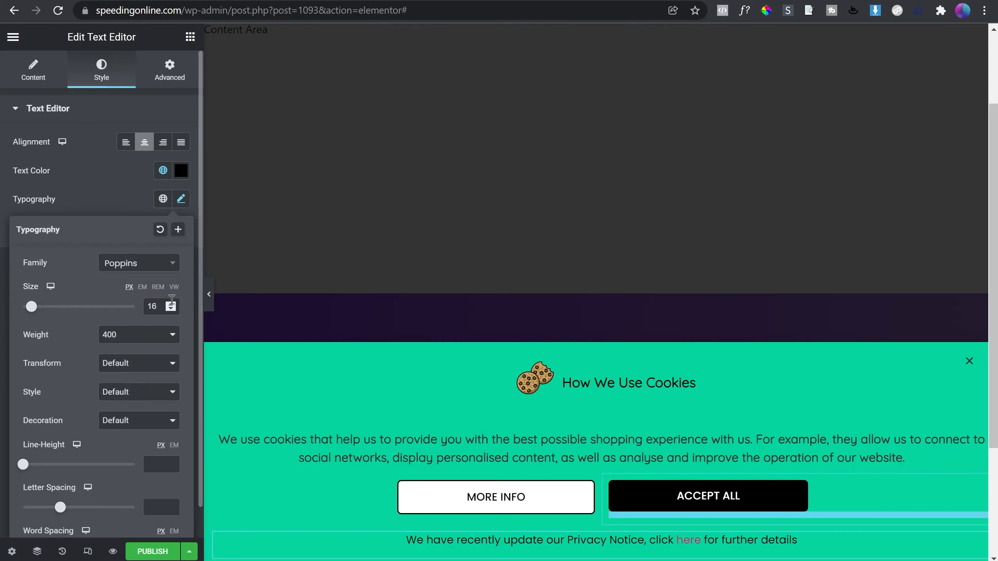
{"action": "left_click", "coordinate": [171, 307]}
{"action": "left_click", "coordinate": [171, 311]}
{"action": "left_click", "coordinate": [171, 310]}
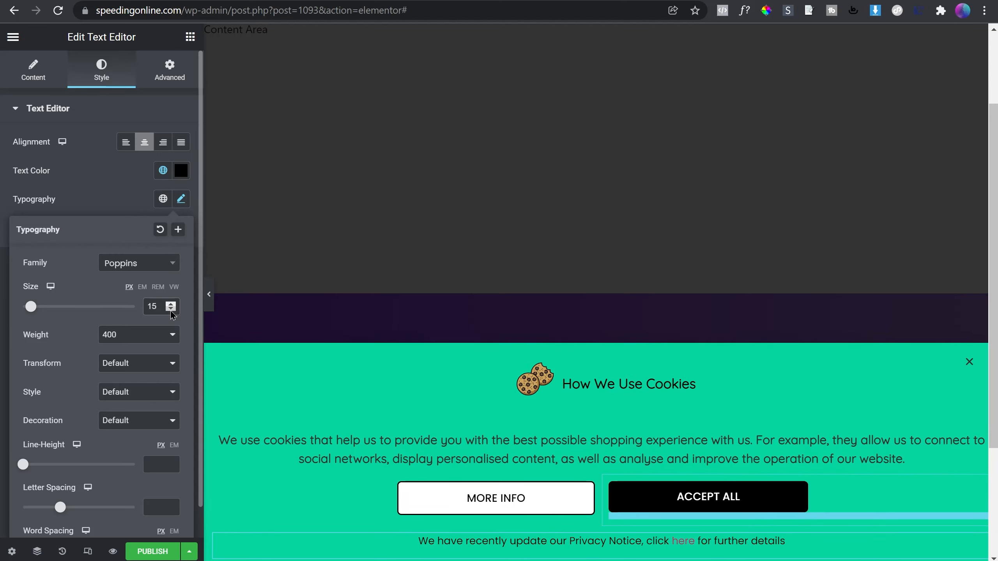
{"action": "left_click", "coordinate": [171, 311]}
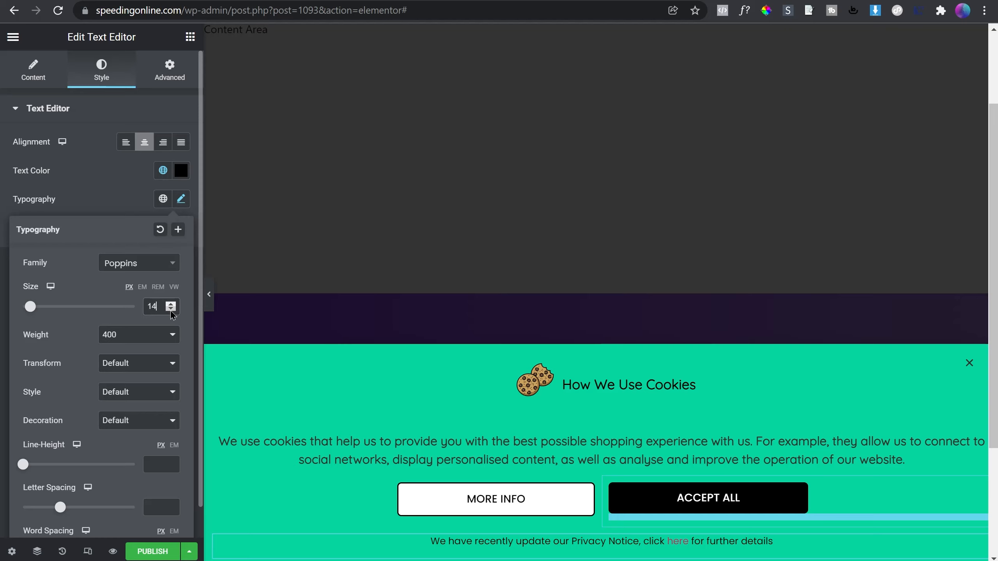
{"action": "left_click", "coordinate": [136, 204]}
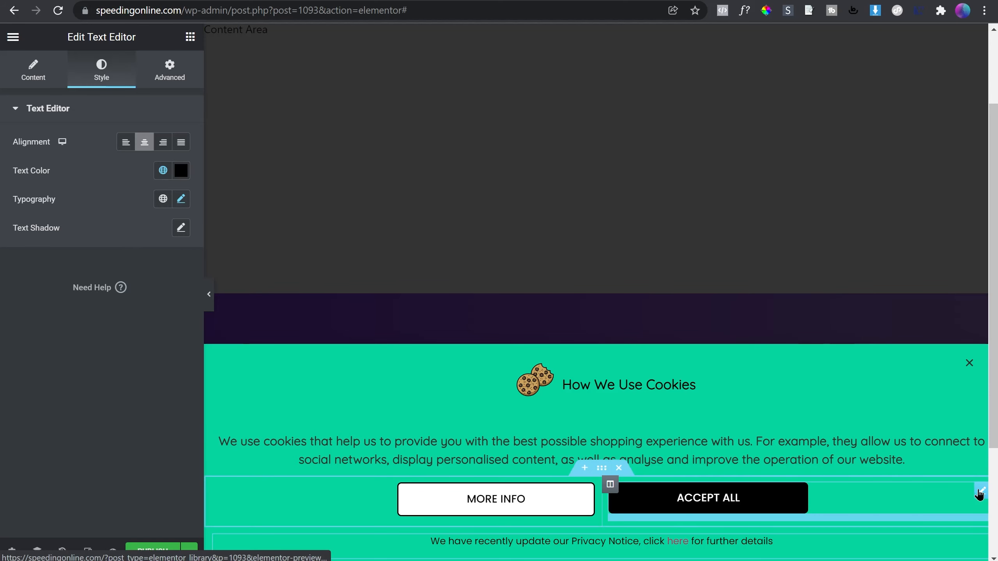
- Set the Accept All button's link to the Popup action as a dynamic tag
{"action": "left_click", "coordinate": [584, 491]}
{"action": "left_click", "coordinate": [586, 492]}
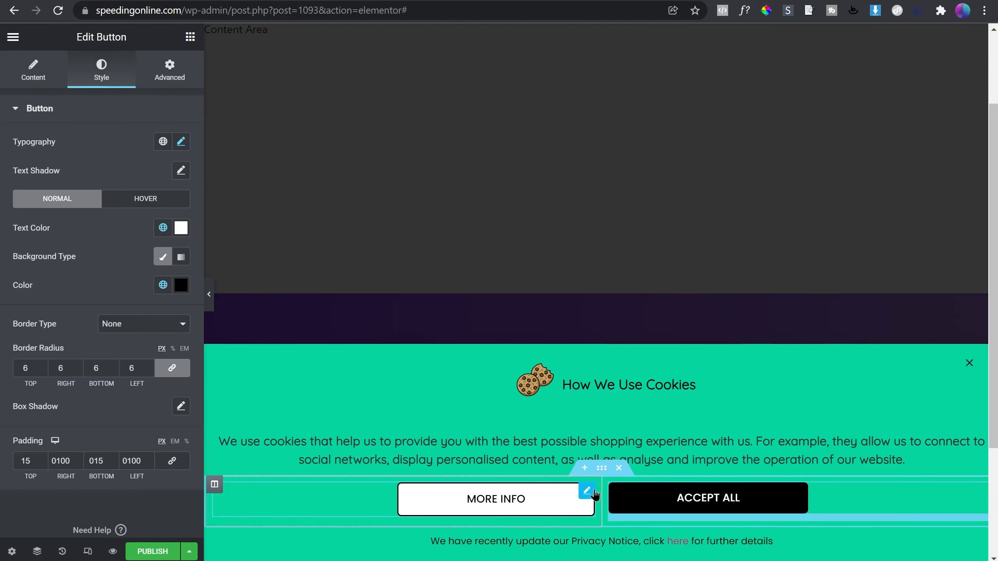
{"action": "left_click", "coordinate": [731, 541]}
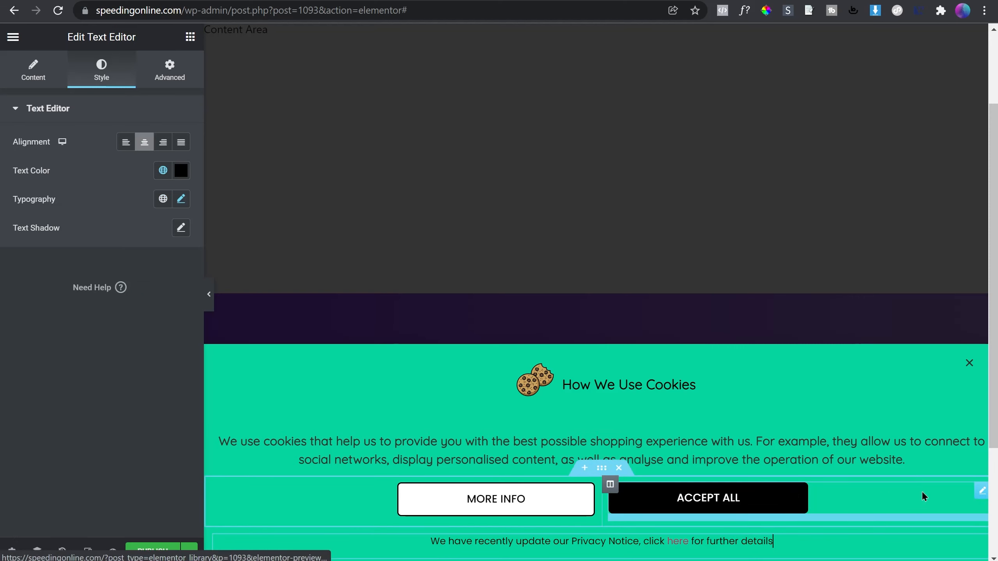
{"action": "left_click", "coordinate": [978, 497]}
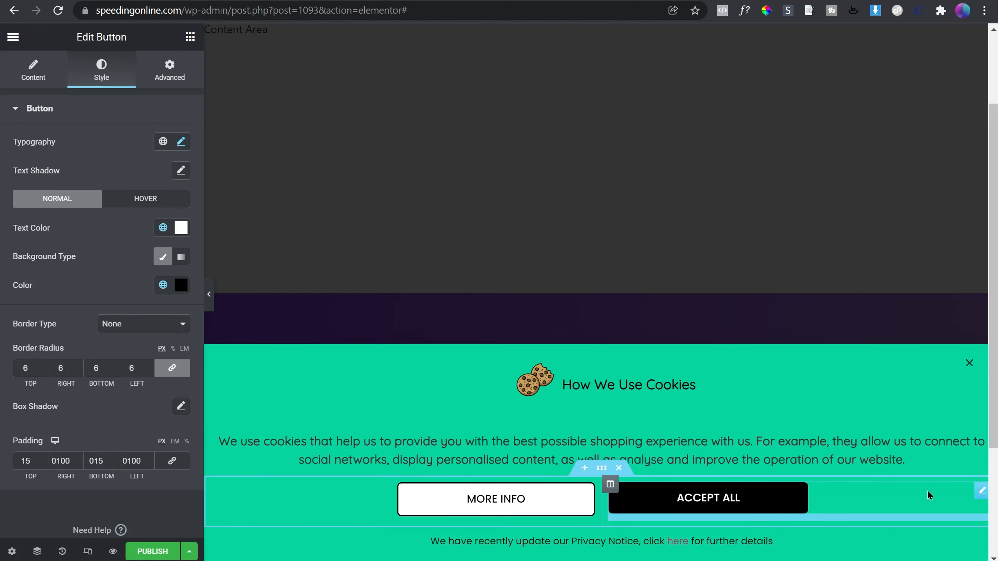
{"action": "left_click", "coordinate": [51, 78]}
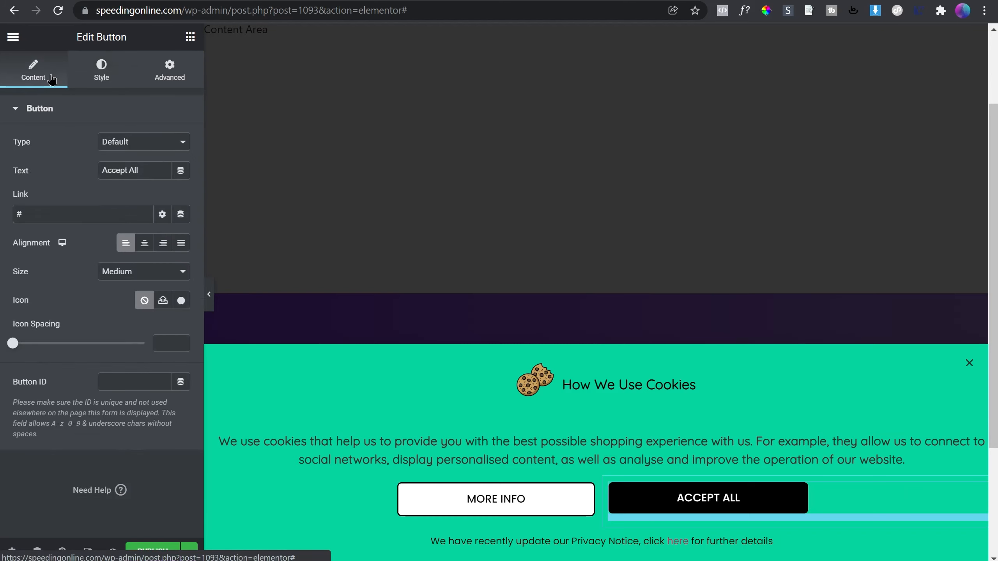
{"action": "left_click", "coordinate": [162, 214]}
{"action": "left_click", "coordinate": [180, 215]}
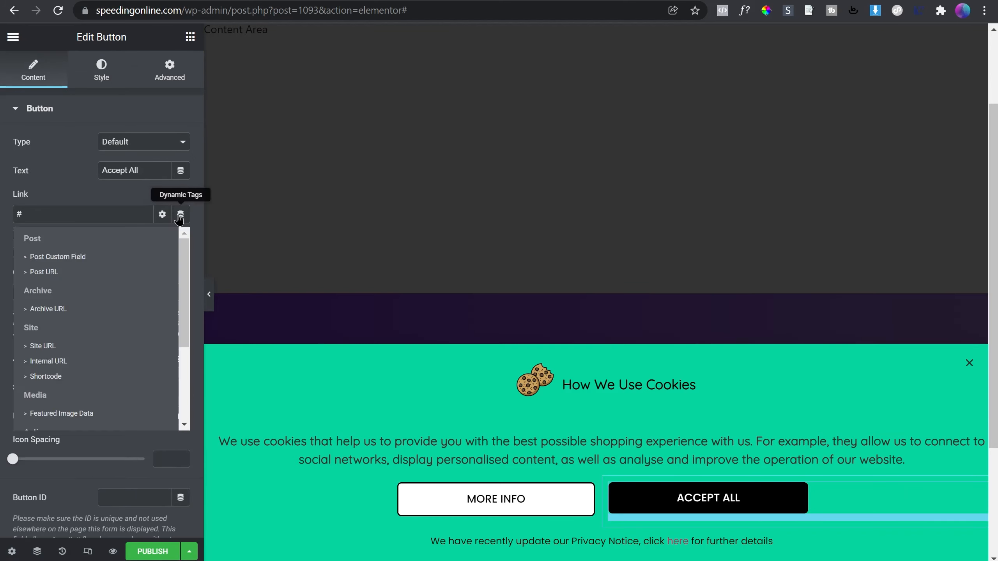
{"action": "scroll", "coordinate": [153, 274], "scroll_direction": "down", "scroll_amount": 5}
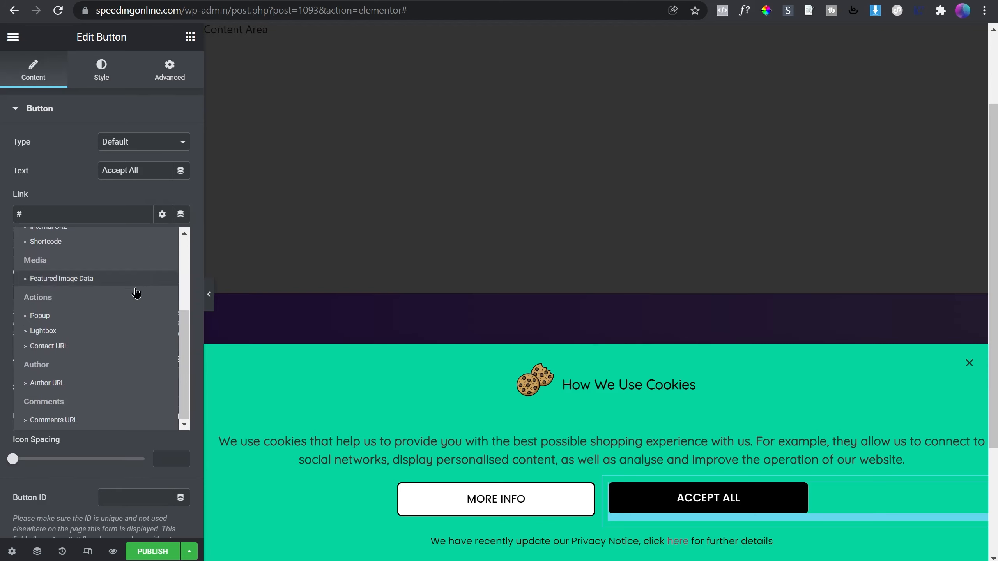
{"action": "left_click", "coordinate": [127, 316]}
- Set the Accept All button's popup action to Close Popup and enable Don't Show Again
{"action": "left_click", "coordinate": [24, 217]}
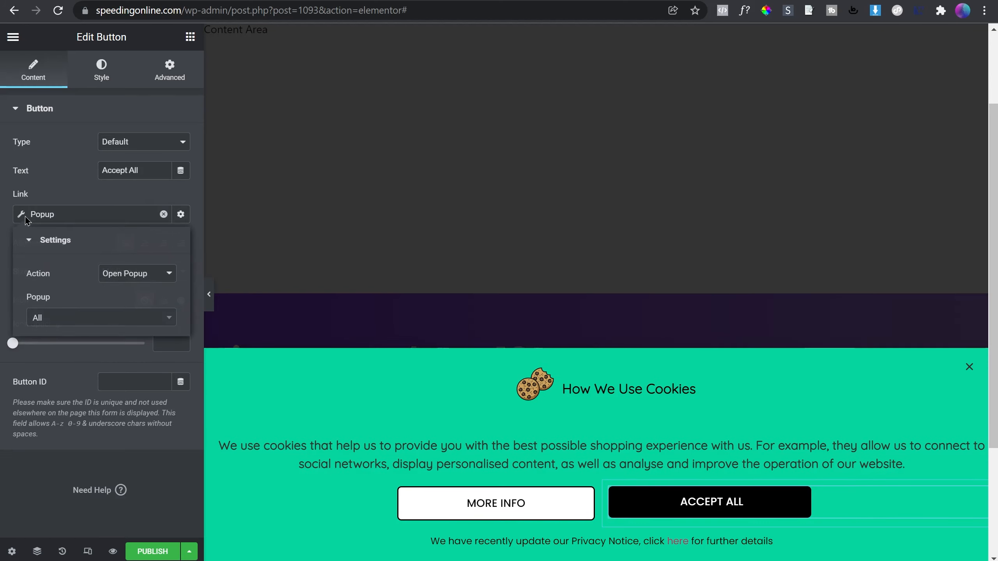
{"action": "left_click", "coordinate": [121, 275]}
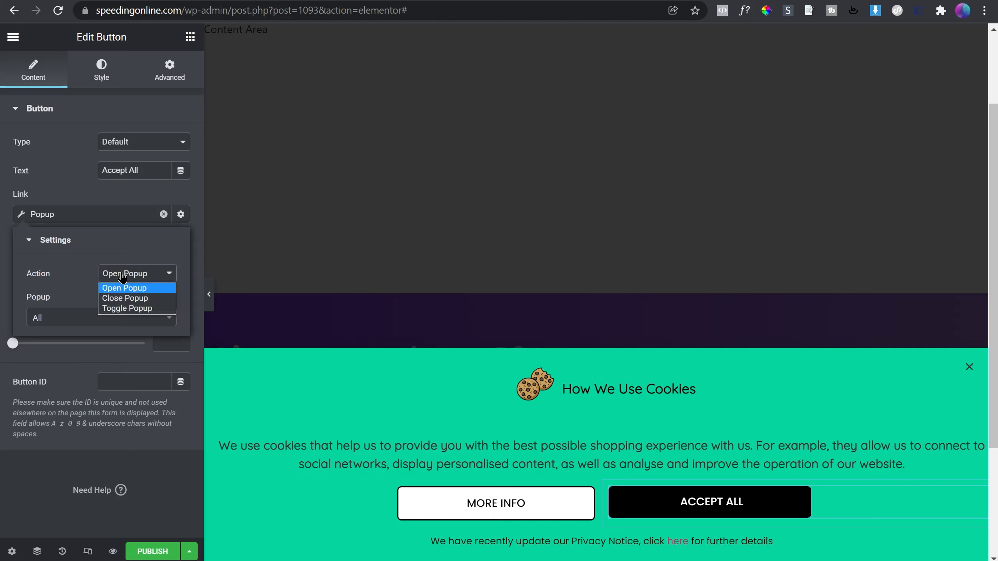
{"action": "left_click", "coordinate": [148, 299]}
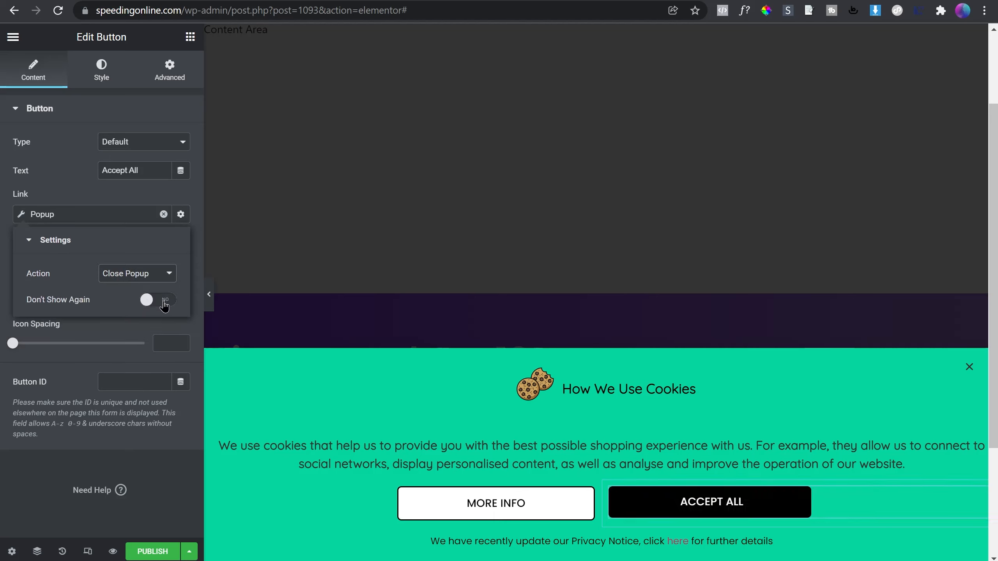
{"action": "left_click", "coordinate": [162, 300]}
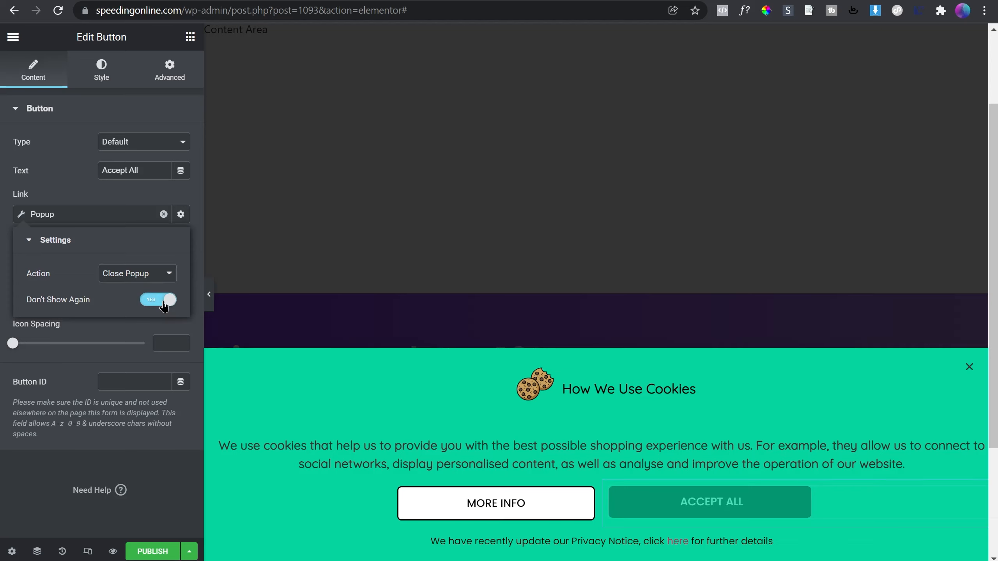
{"action": "left_click", "coordinate": [130, 359]}
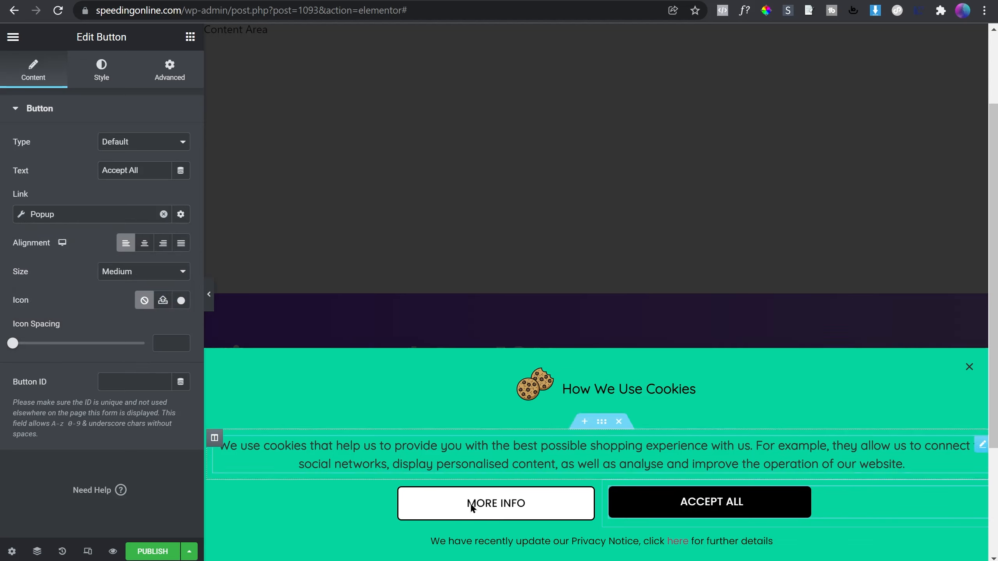
- Replace the More Info button's link by searching for "priva" and choosing the speedingonline.com privacy page
{"action": "left_click", "coordinate": [534, 513]}
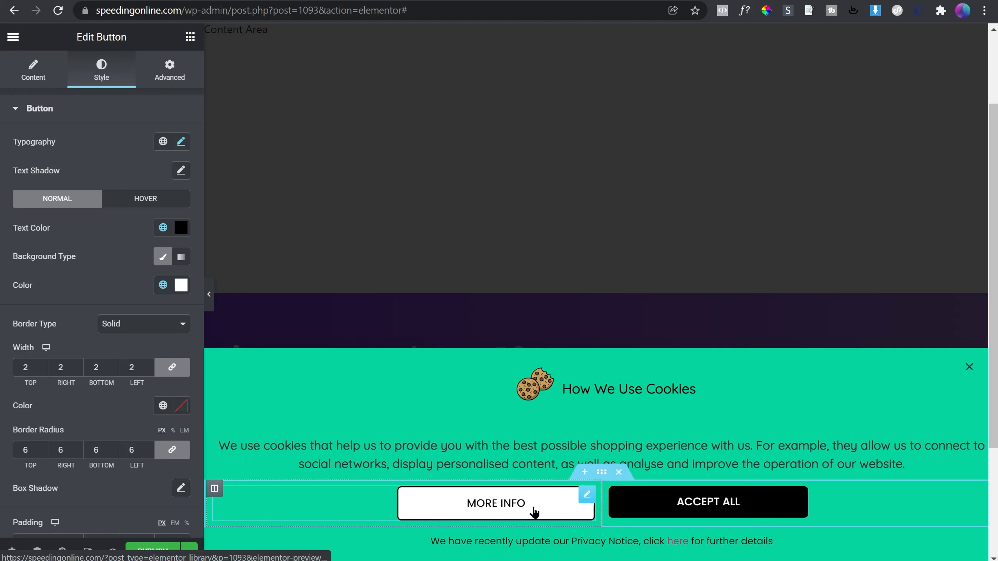
{"action": "left_click", "coordinate": [33, 70]}
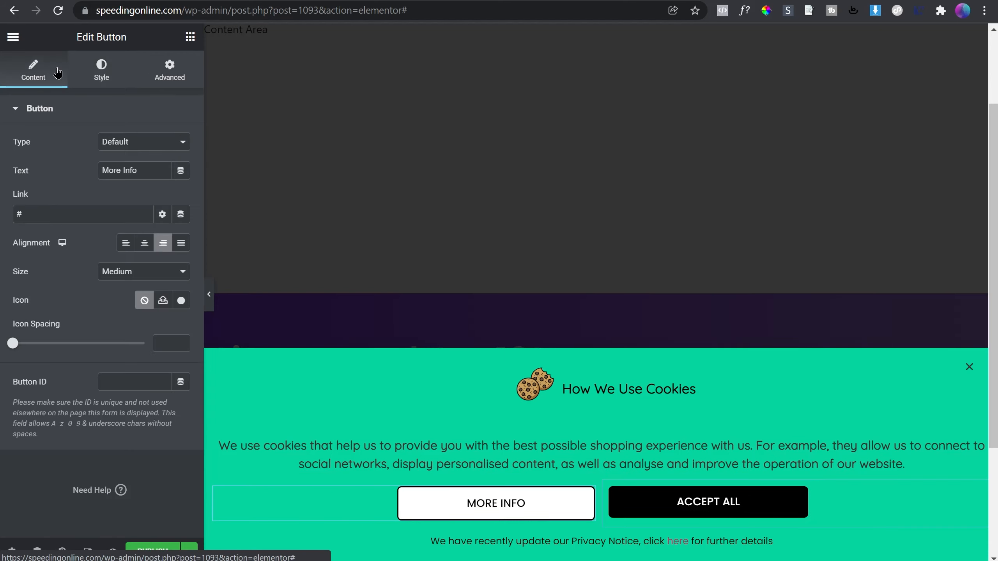
{"action": "left_click", "coordinate": [114, 213]}
{"action": "key", "text": "BackSpace"}
{"action": "type", "text": "priva"}
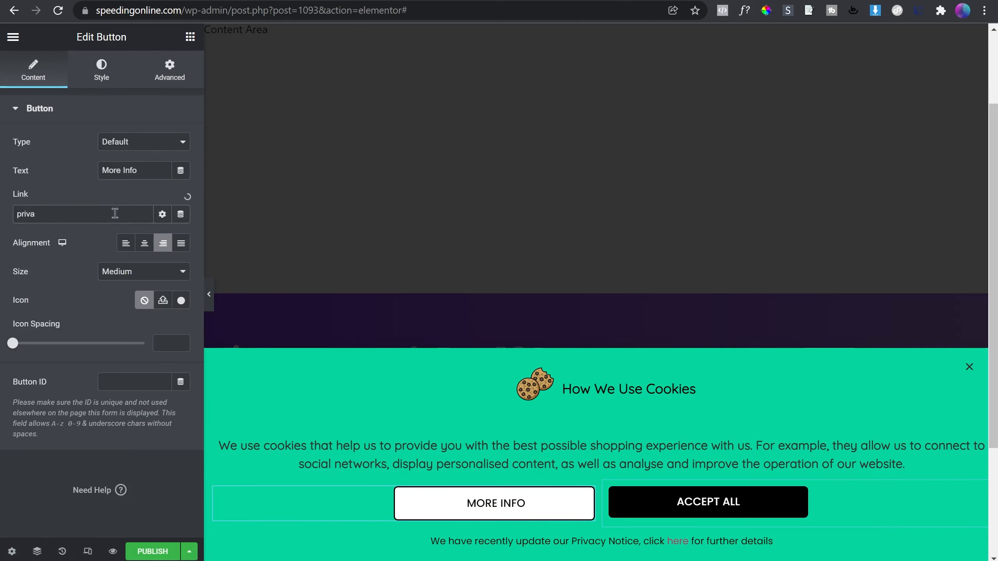
{"action": "left_click", "coordinate": [113, 235]}
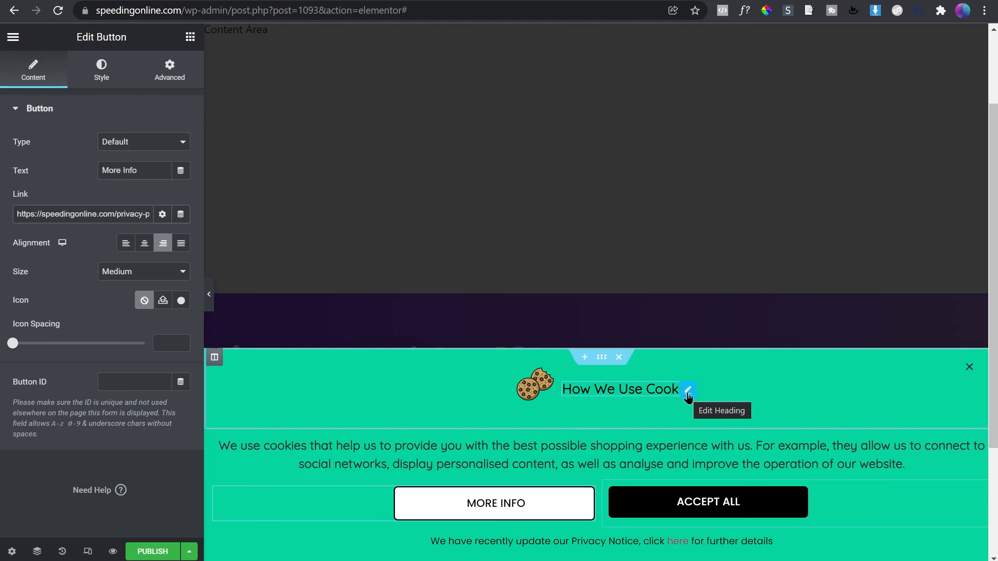
- Set the text transform of the "How We Use Cookies" heading to Uppercase
{"action": "left_click", "coordinate": [688, 394]}
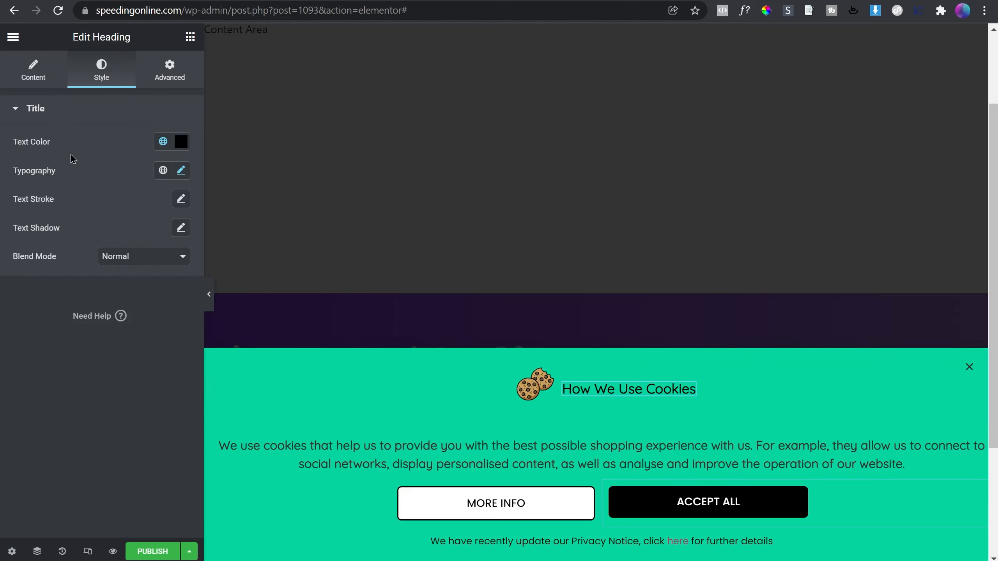
{"action": "left_click", "coordinate": [179, 173]}
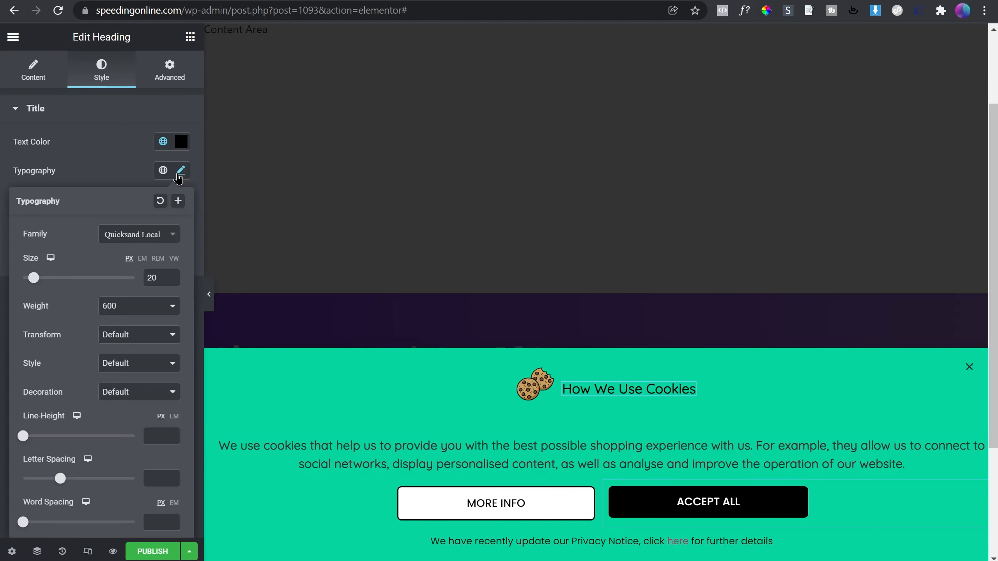
{"action": "left_click", "coordinate": [158, 335]}
{"action": "left_click", "coordinate": [146, 360]}
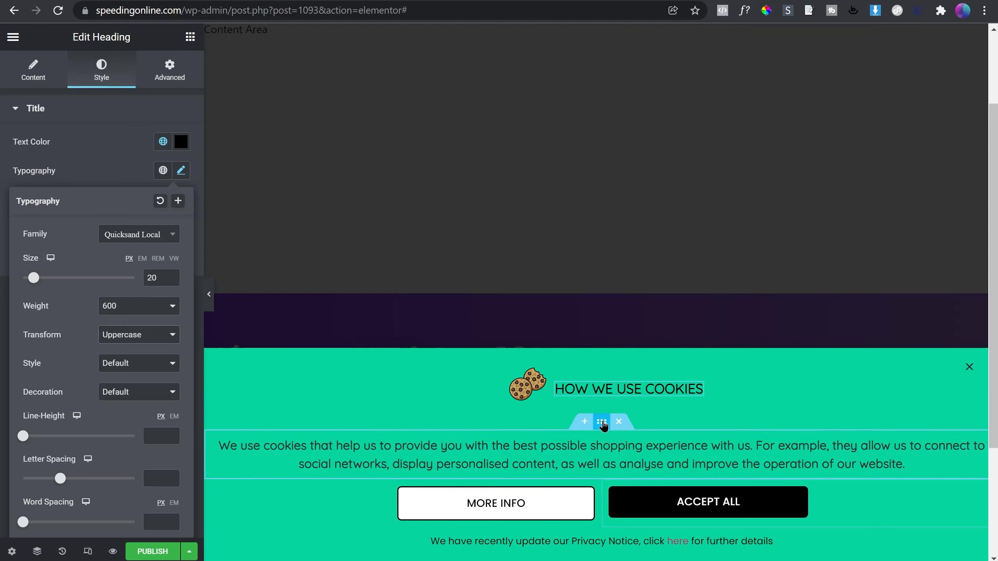
- Unlink the margin values of the section holding the cookie notice text and set its top margin to -19 px
{"action": "left_click", "coordinate": [602, 422]}
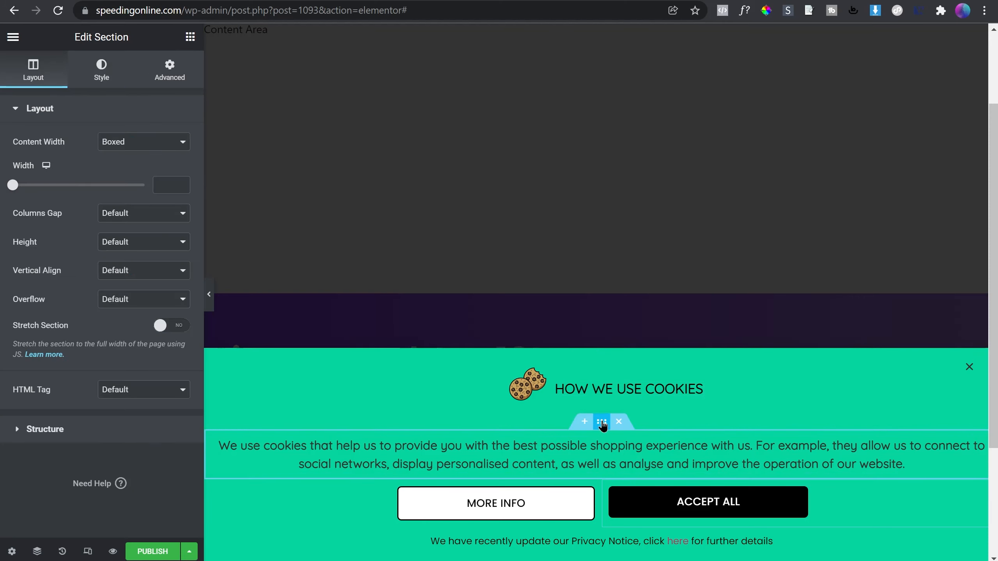
{"action": "left_click", "coordinate": [181, 81]}
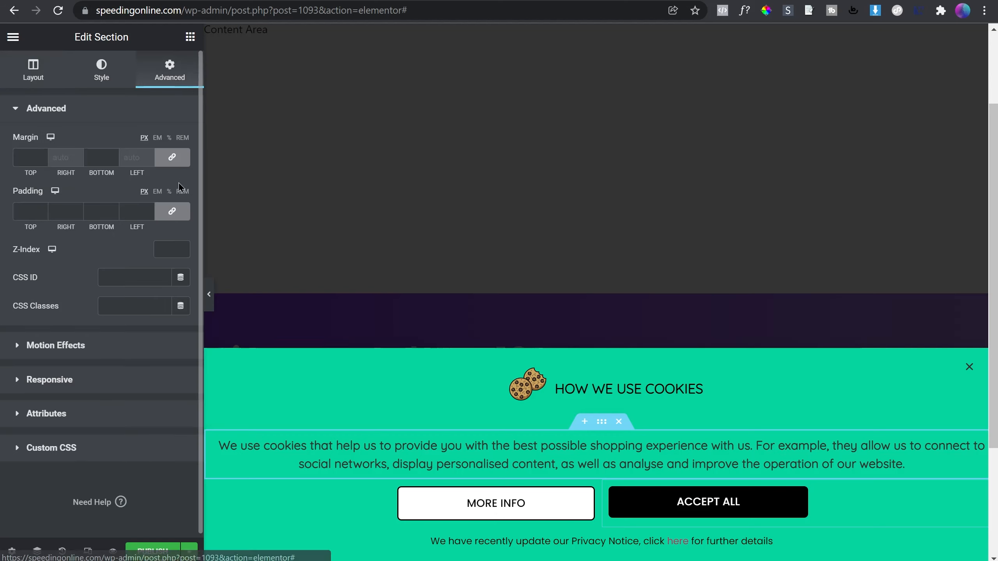
{"action": "left_click", "coordinate": [171, 157]}
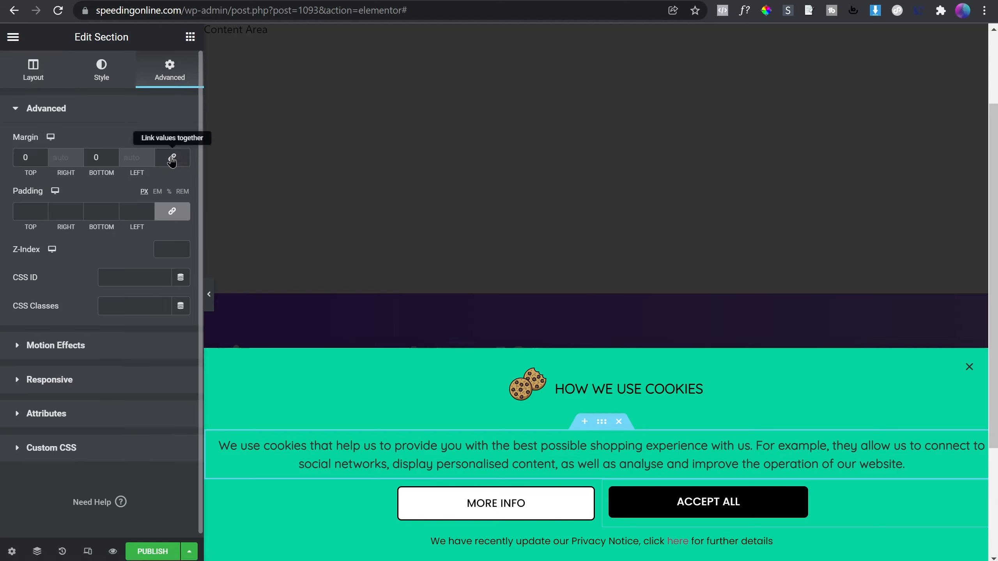
{"action": "left_click", "coordinate": [43, 159]}
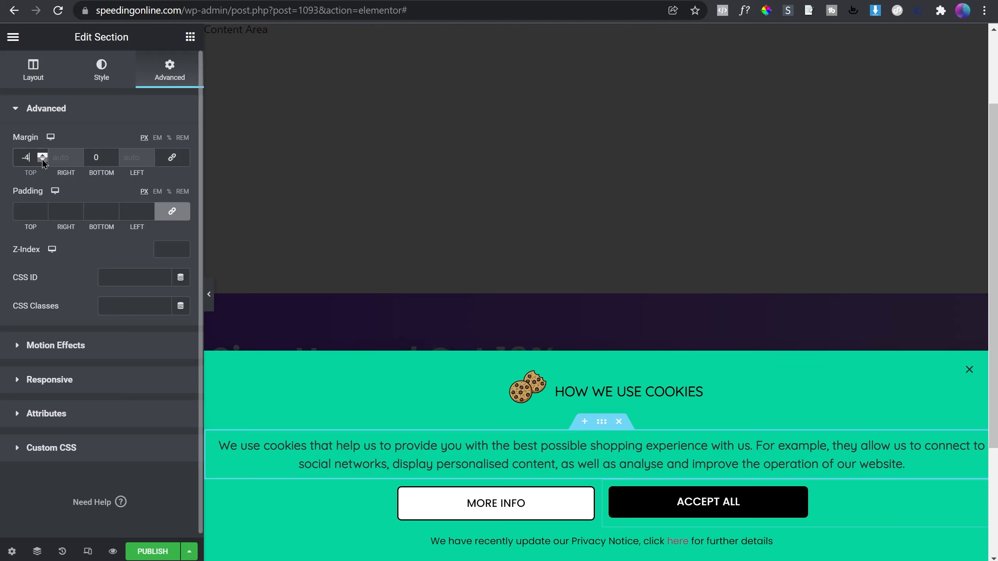
{"action": "left_click", "coordinate": [42, 159]}
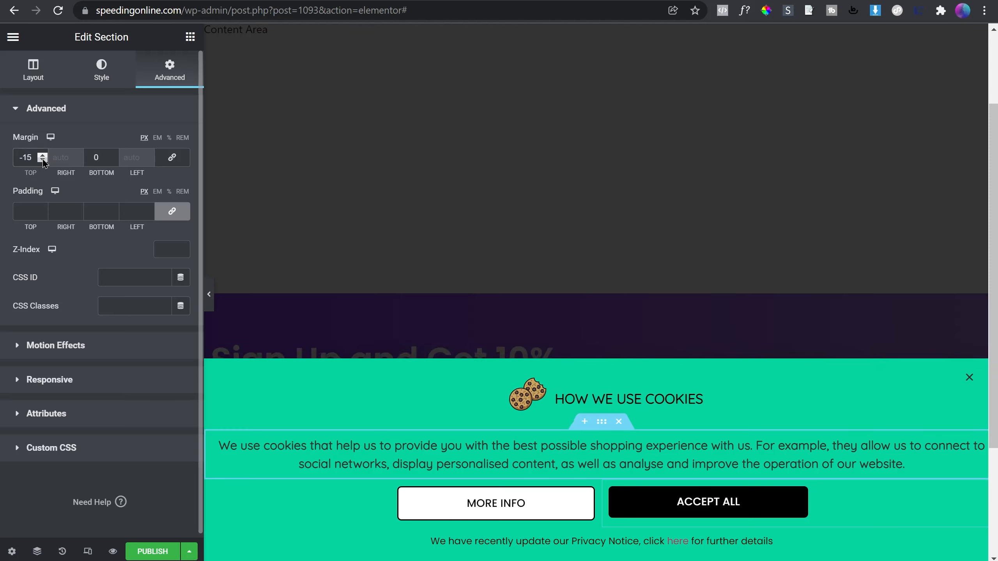
{"action": "left_click", "coordinate": [42, 160]}
{"action": "left_click", "coordinate": [43, 159]}
{"action": "left_click", "coordinate": [42, 160]}
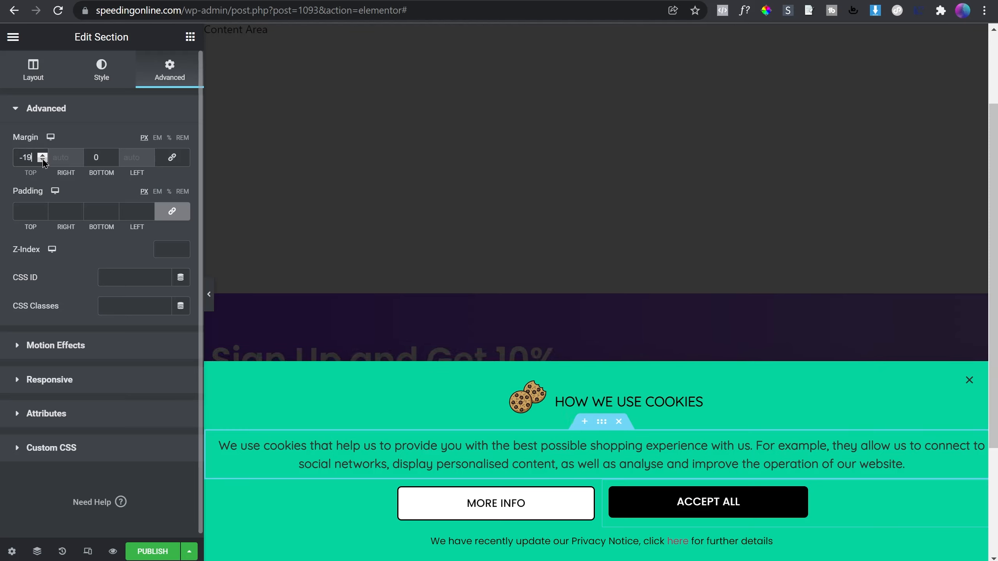
- Set the top margin of the section holding the cookie notice text to -20 px
{"action": "left_click", "coordinate": [43, 160]}
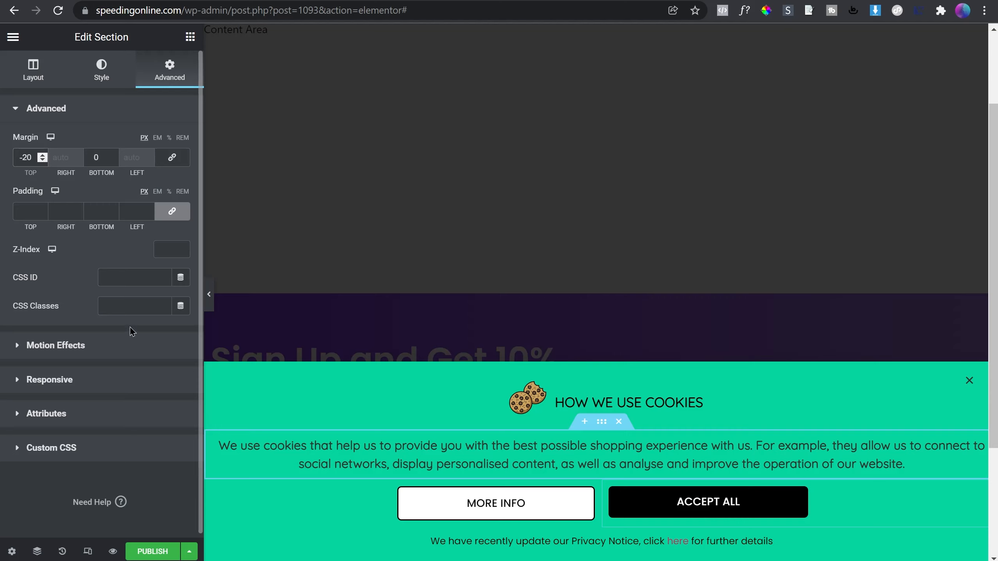
- Set the cookie Lottie animation to loop, with its trigger set to None and a play speed of 1.5
{"action": "left_click", "coordinate": [529, 405]}
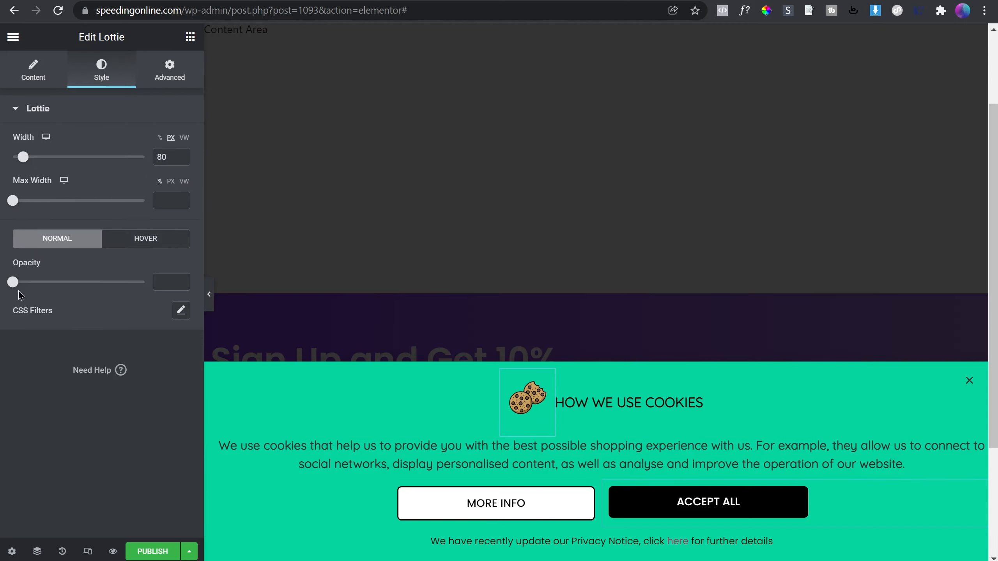
{"action": "left_click", "coordinate": [34, 78]}
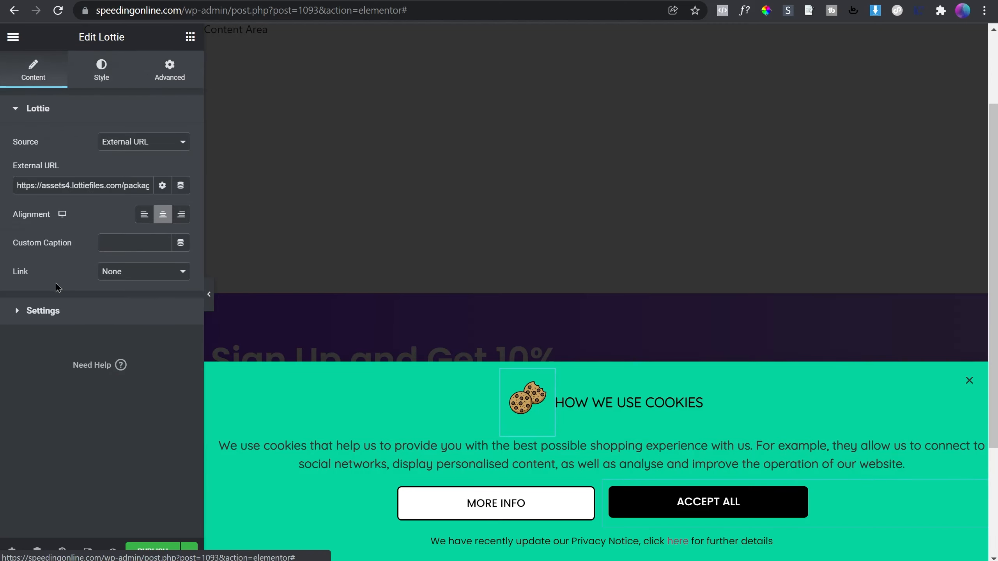
{"action": "left_click", "coordinate": [59, 317]}
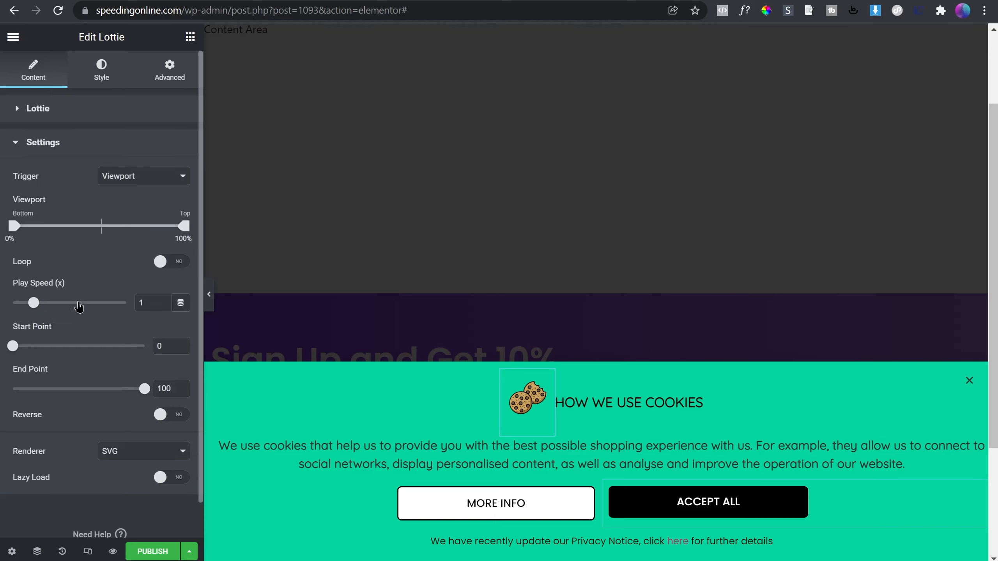
{"action": "left_click", "coordinate": [168, 265]}
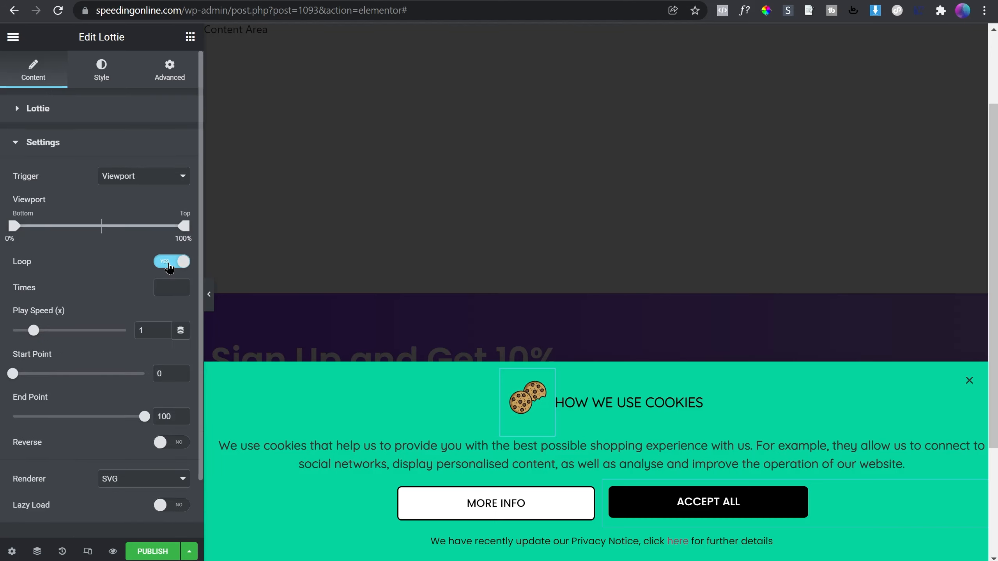
{"action": "left_click", "coordinate": [171, 177]}
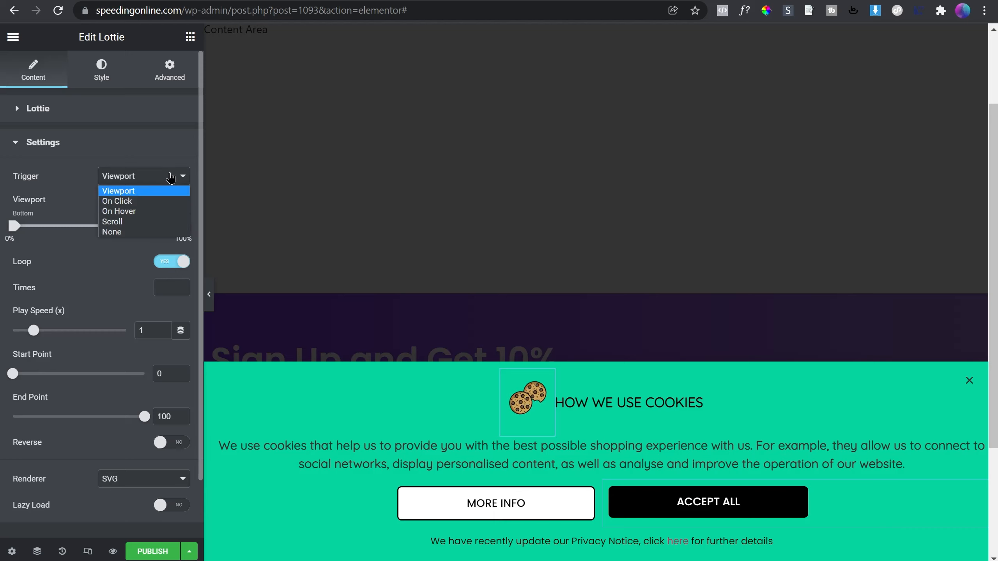
{"action": "left_click", "coordinate": [147, 233]}
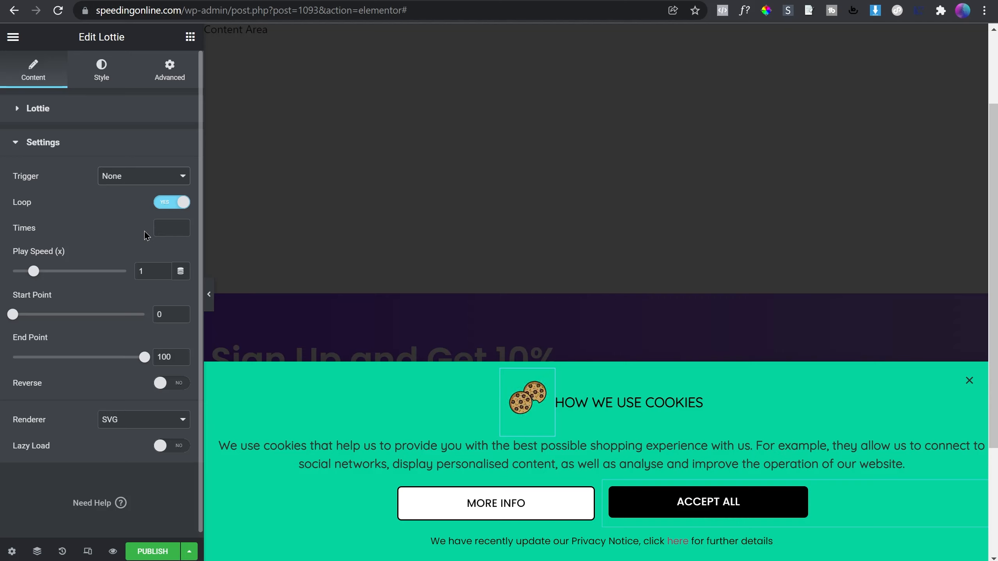
{"action": "mouse_move", "coordinate": [36, 272]}
{"action": "left_mouse_down"}
{"action": "mouse_move", "coordinate": [89, 273]}
{"action": "mouse_move", "coordinate": [49, 276]}
{"action": "left_mouse_up"}
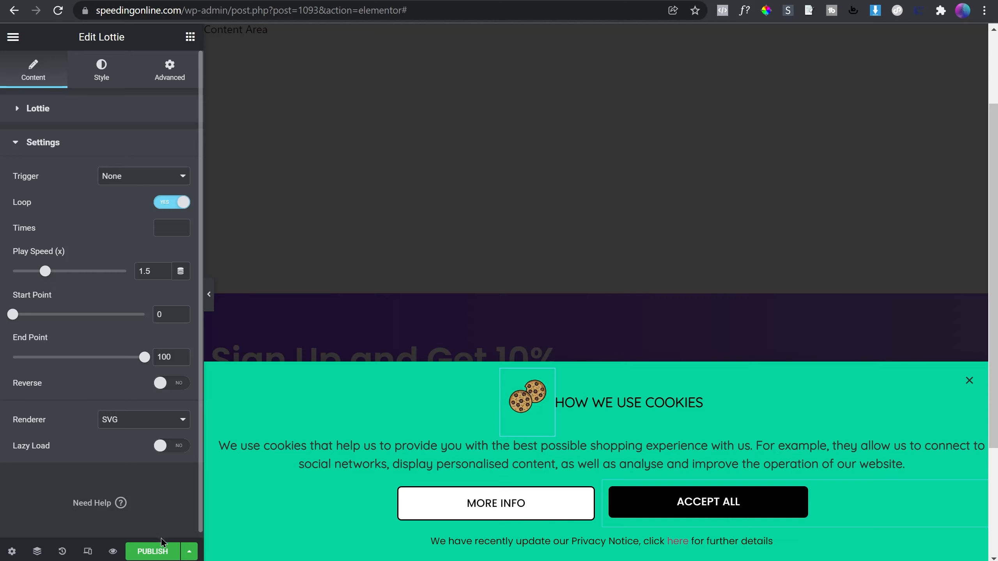
- Start publishing the popup and add a display condition that includes the Entire Site
{"action": "left_click", "coordinate": [165, 550]}
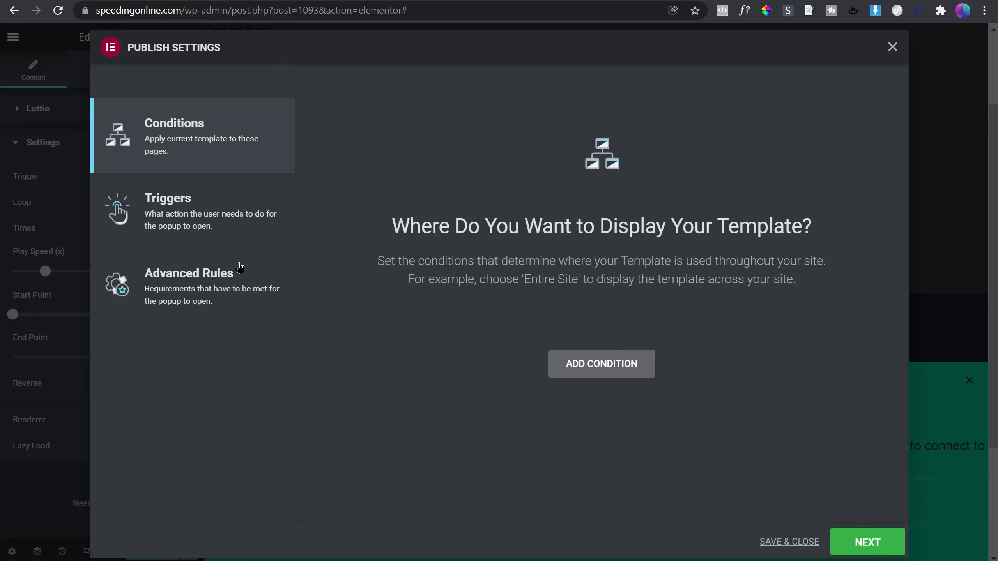
{"action": "left_click", "coordinate": [567, 381]}
{"action": "left_click", "coordinate": [782, 343]}
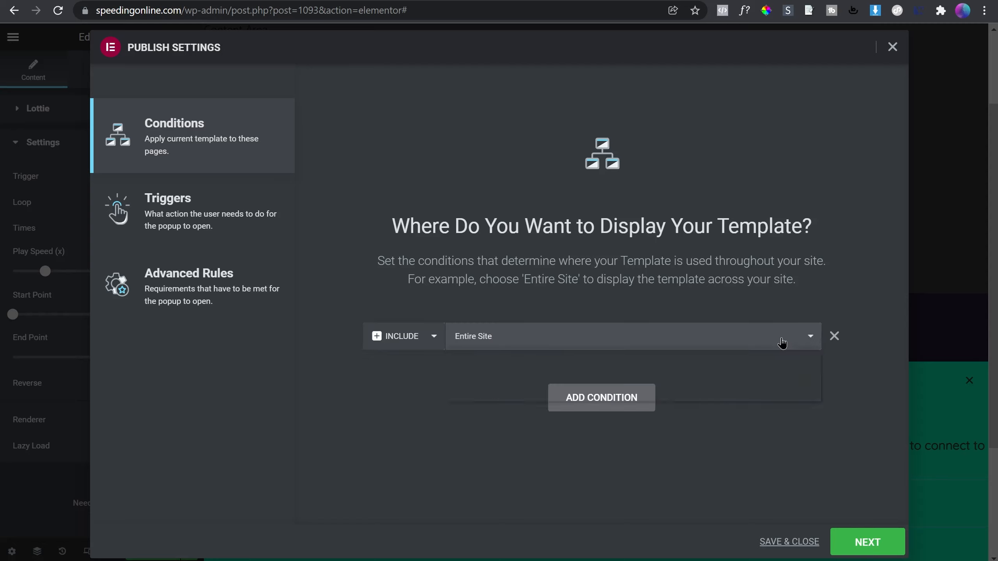
{"action": "left_click", "coordinate": [887, 550]}
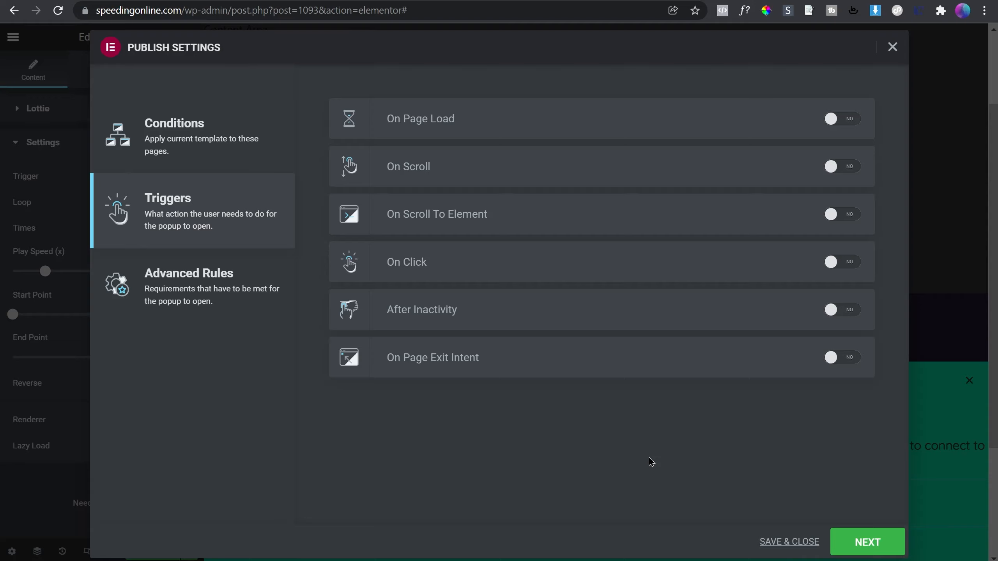
- Enable the On Page Load trigger within 0 sec and the Show up to X times rule at 1, counted On Open, and save
{"action": "left_click", "coordinate": [843, 120]}
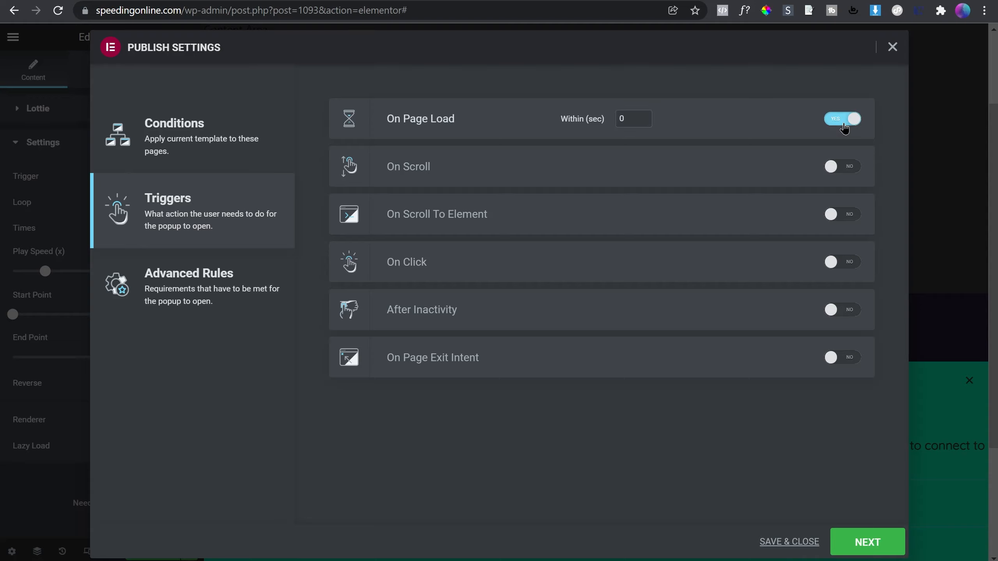
{"action": "left_click", "coordinate": [871, 542]}
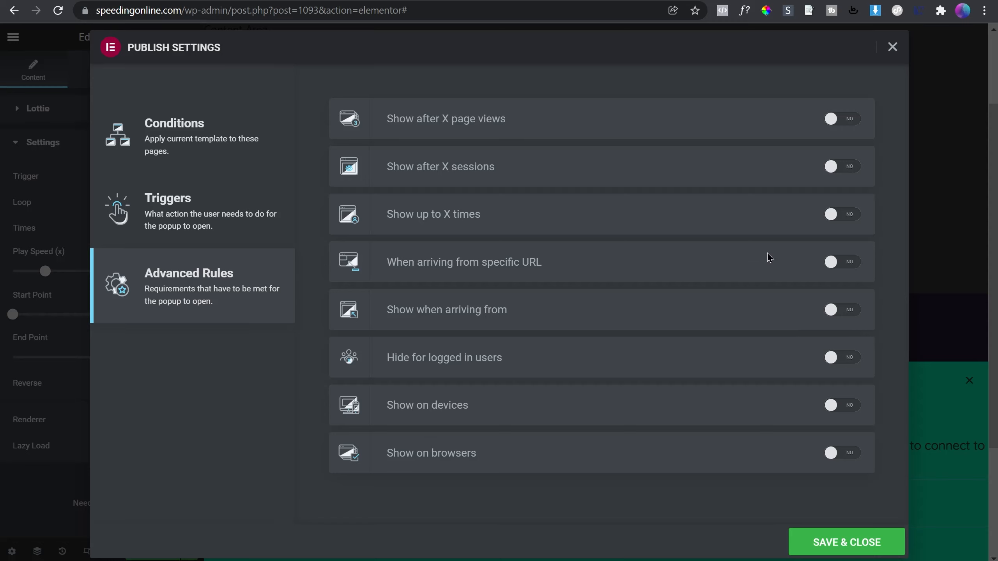
{"action": "left_click", "coordinate": [850, 221]}
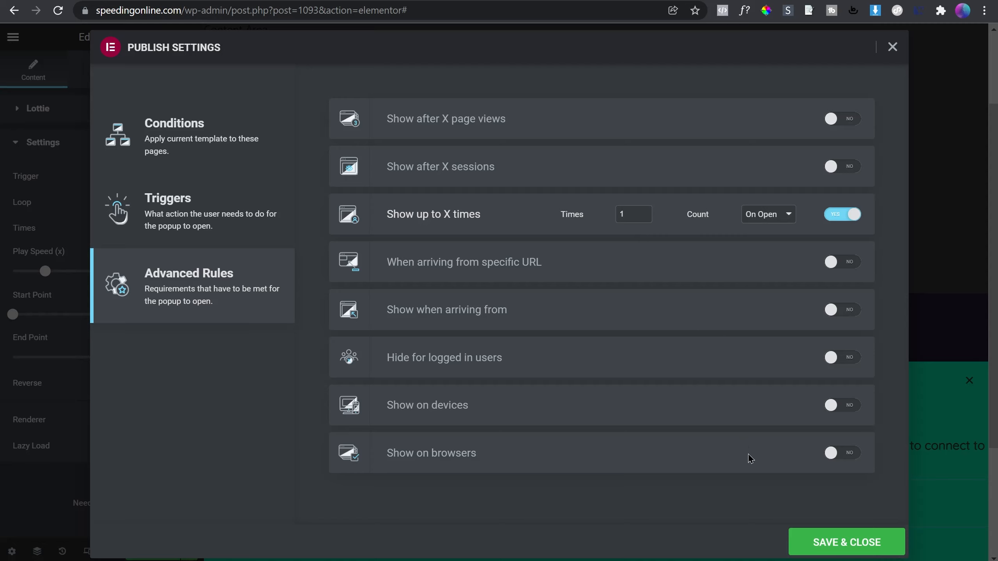
{"action": "left_click", "coordinate": [831, 548]}
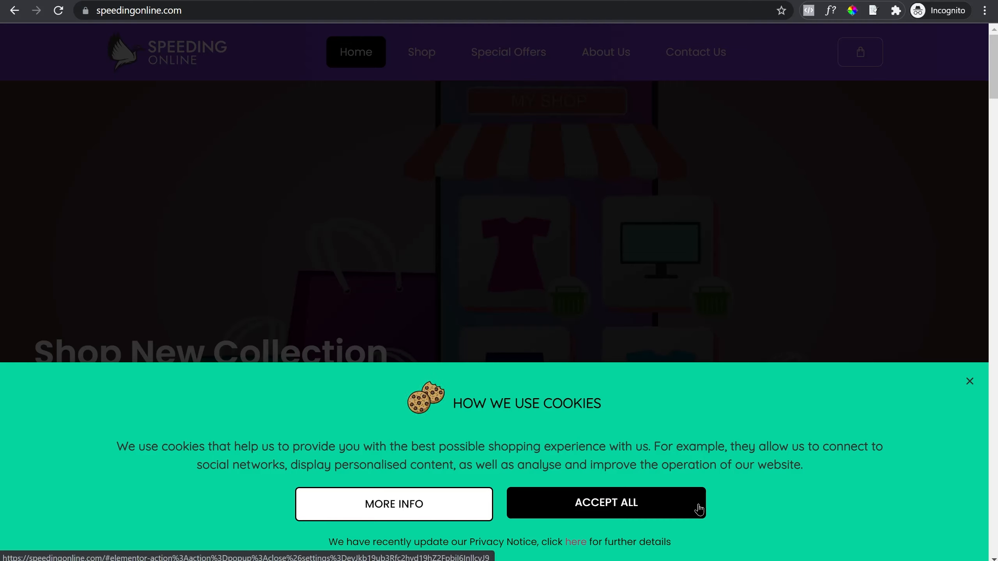
- Test the Accept All button of the cookie popup on the live speedingonline.com home page in the incognito window
{"action": "left_click", "coordinate": [643, 508]}
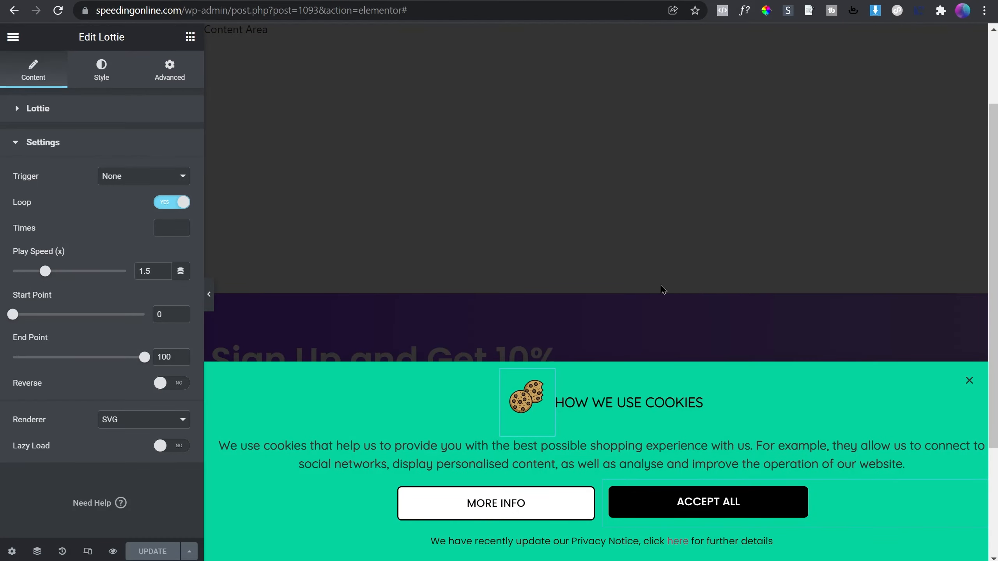
- Switch the Elementor editor to the mobile responsive view and center-align the More Info and Accept All buttons
{"action": "left_click", "coordinate": [88, 552]}
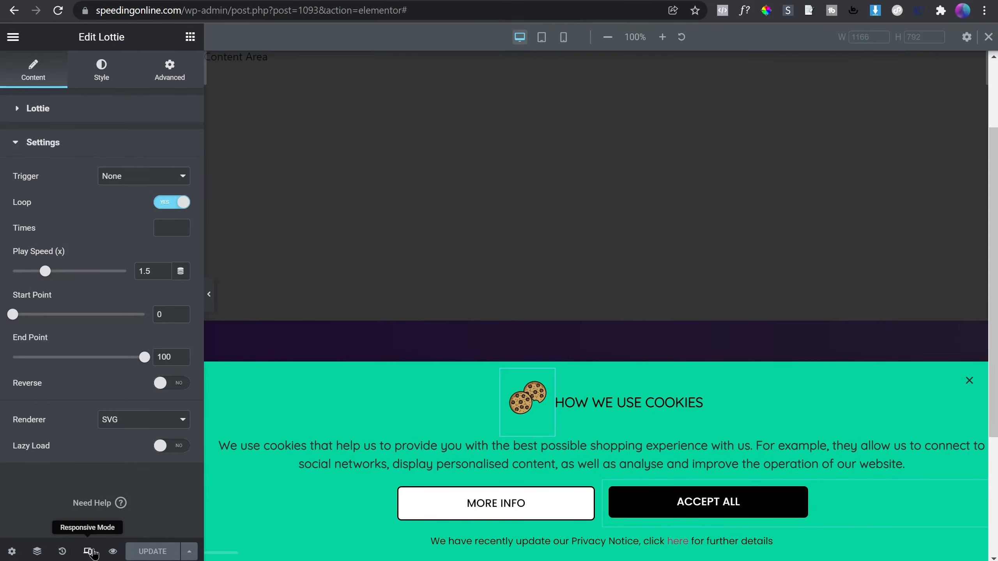
{"action": "left_click", "coordinate": [563, 37]}
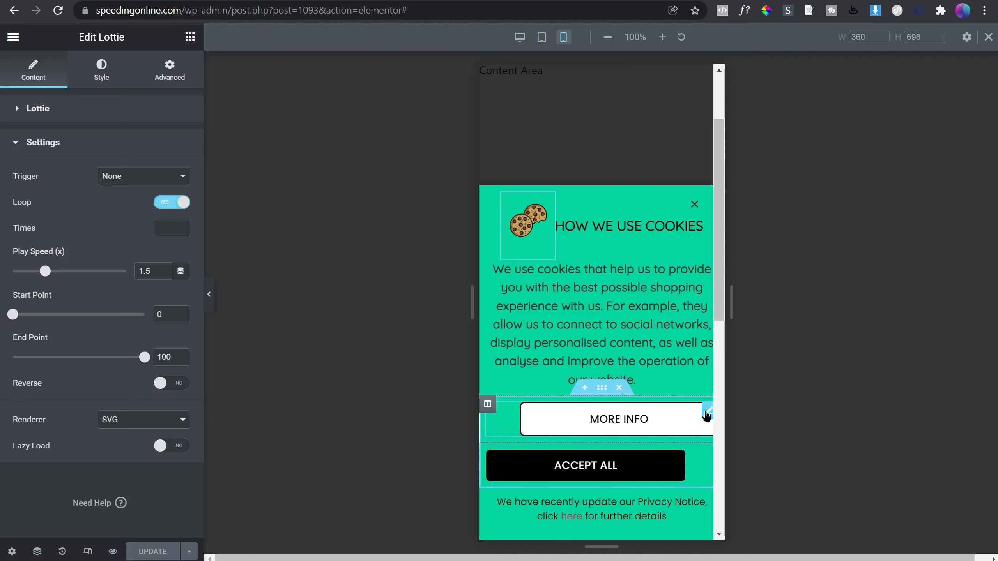
{"action": "left_click", "coordinate": [542, 419]}
{"action": "left_click", "coordinate": [144, 243]}
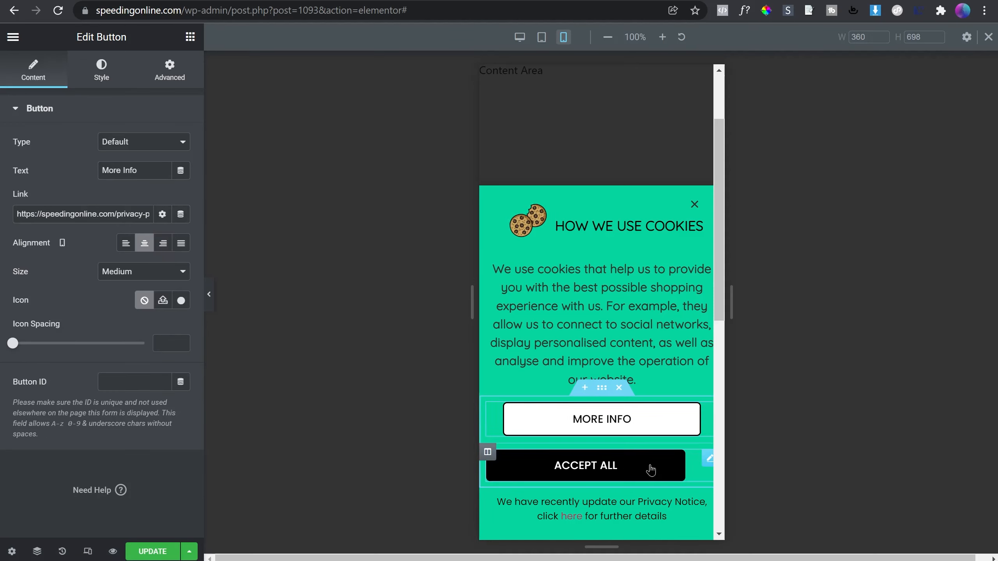
{"action": "left_click", "coordinate": [648, 468]}
{"action": "left_click", "coordinate": [144, 244]}
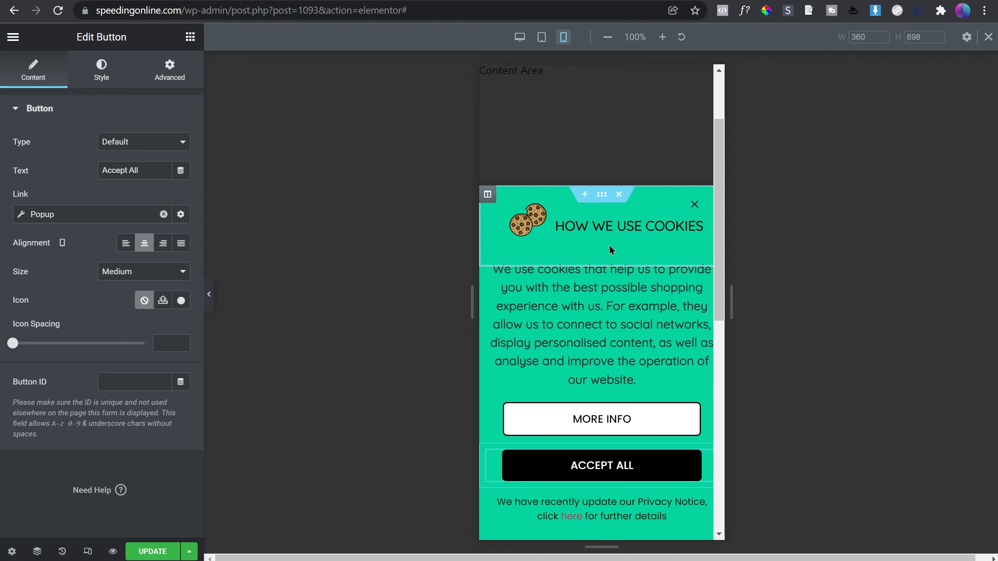
- Set the cookie notice text's top margin to -20 px for mobile and update the popup
{"action": "left_click", "coordinate": [626, 304]}
{"action": "left_click", "coordinate": [170, 71]}
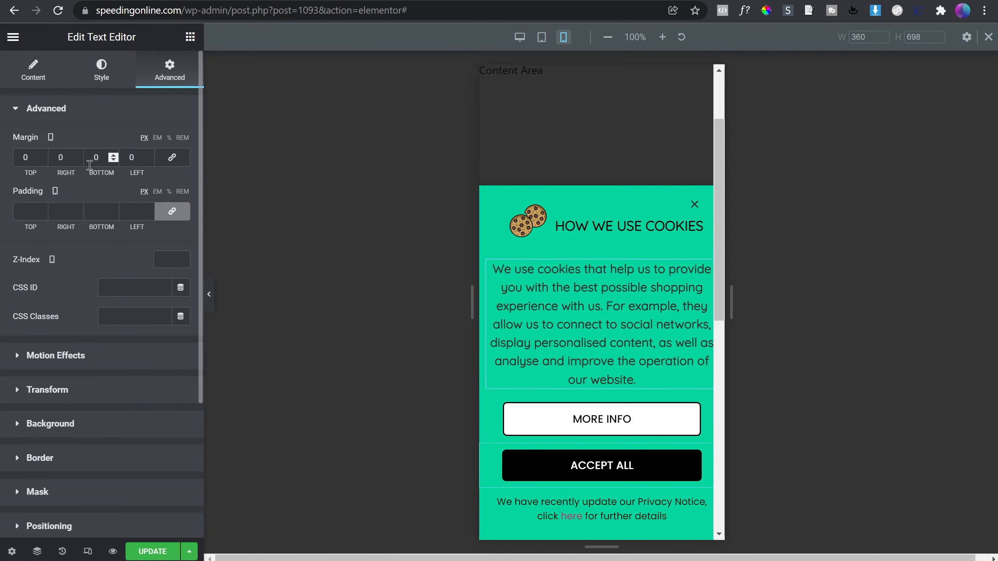
{"action": "left_click", "coordinate": [43, 161]}
{"action": "left_click", "coordinate": [43, 161]}
{"action": "left_click", "coordinate": [43, 160]}
{"action": "left_click", "coordinate": [43, 160]}
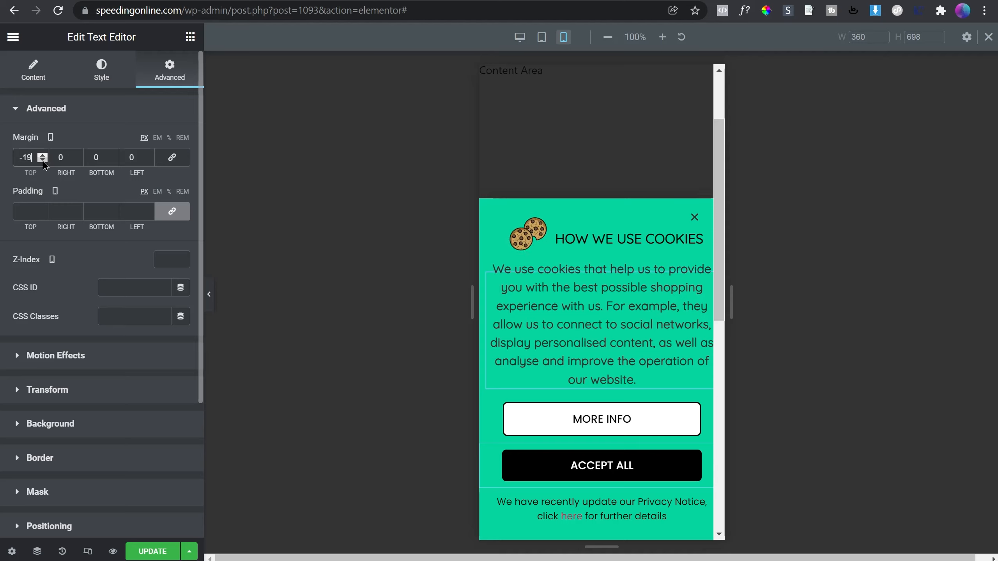
{"action": "left_click", "coordinate": [42, 160]}
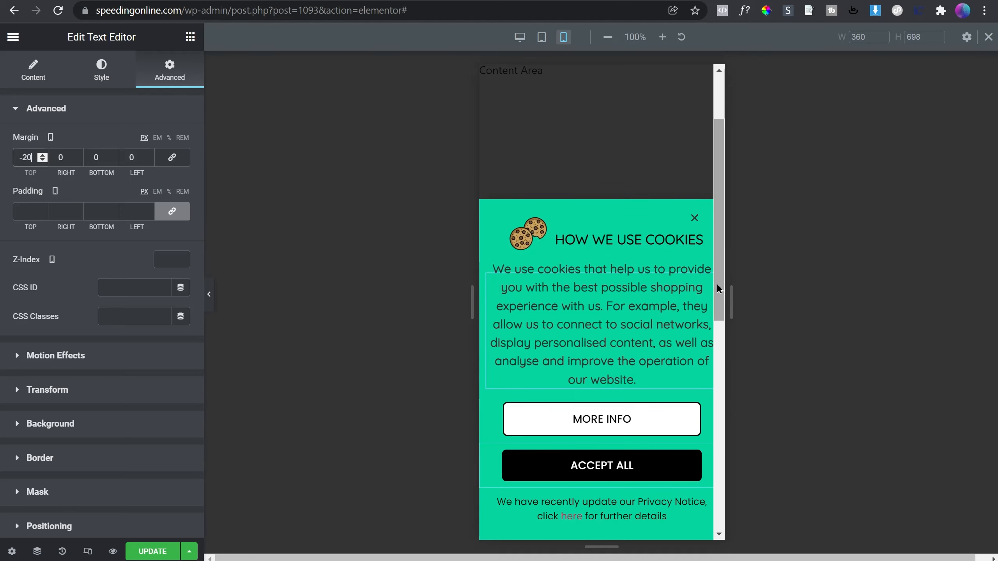
{"action": "scroll", "coordinate": [718, 340], "scroll_direction": "up", "scroll_amount": 3}
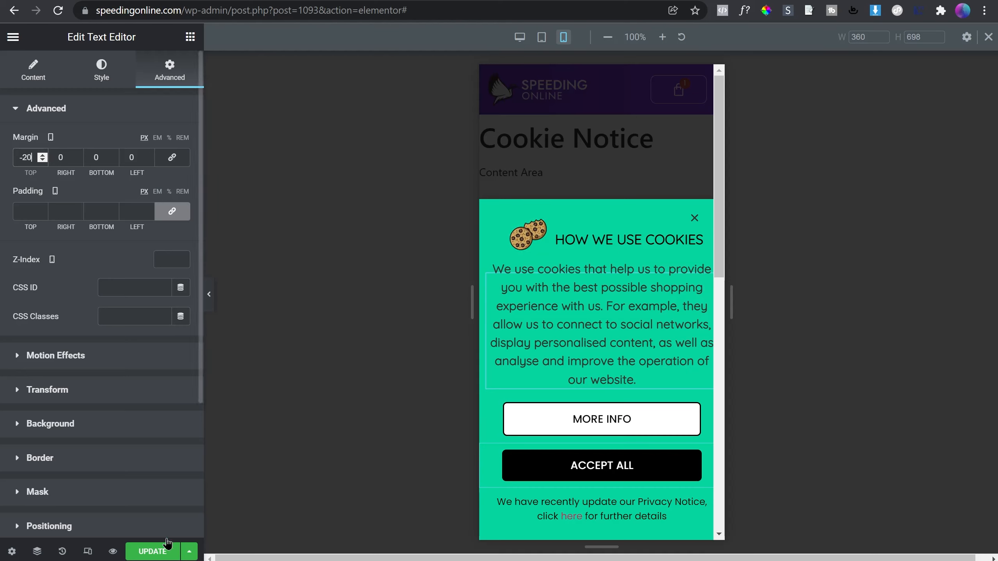
{"action": "left_click", "coordinate": [163, 552]}
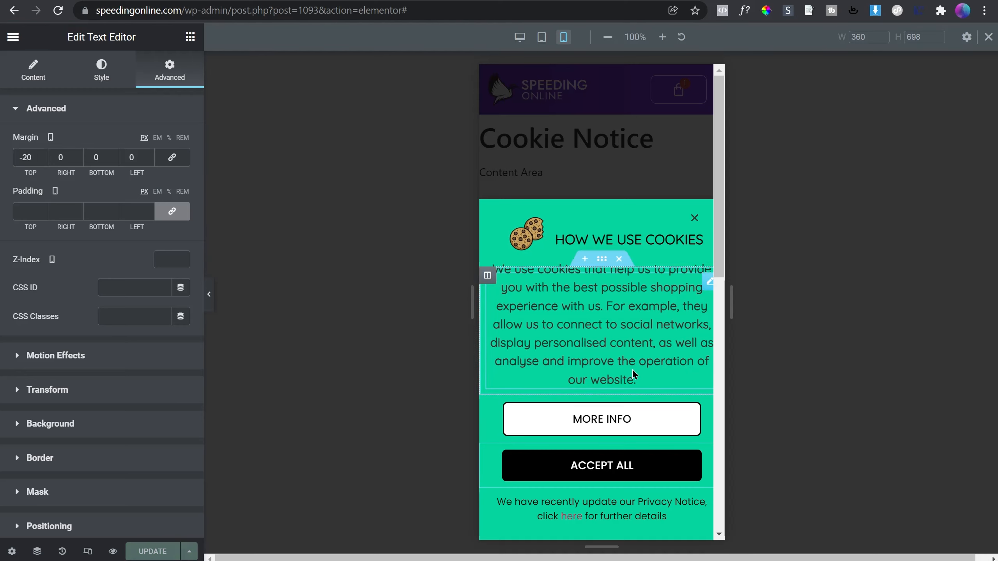